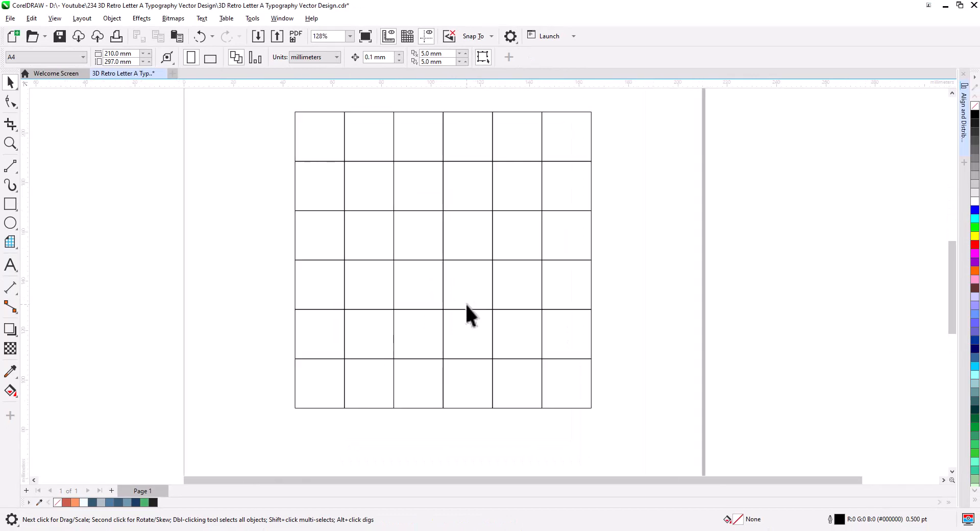
pyautogui.moveTo(473, 291); pyautogui.dragTo(460, 306)
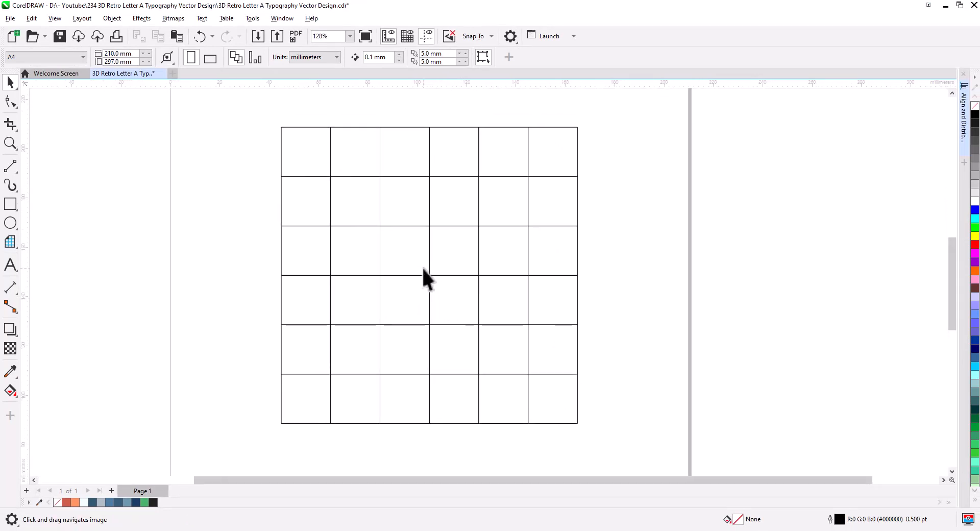
pyautogui.click(10, 204)
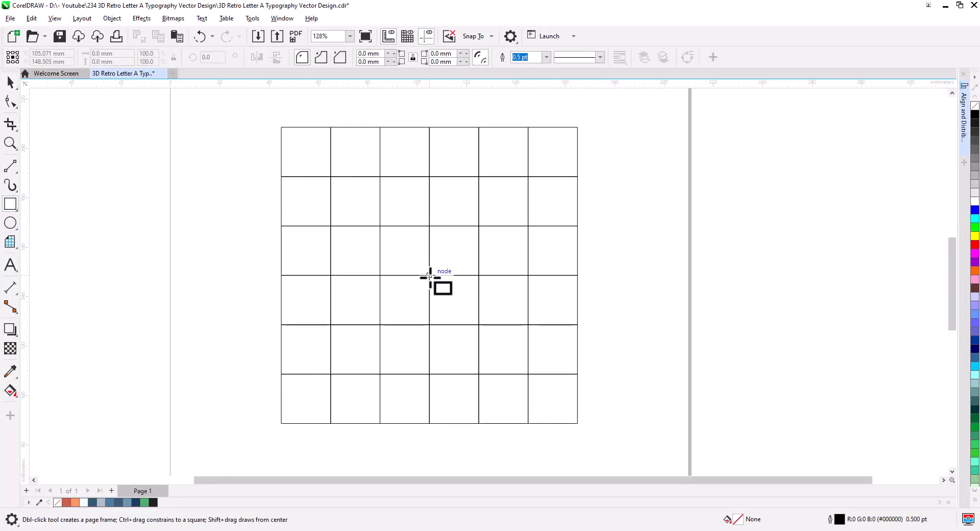
pyautogui.moveTo(429, 276); pyautogui.dragTo(480, 326)
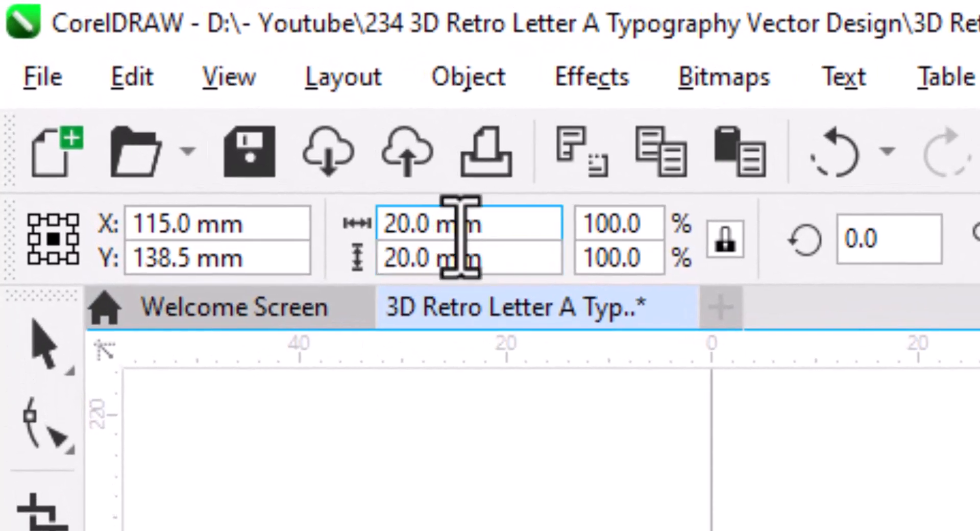
pyautogui.click(26, 183)
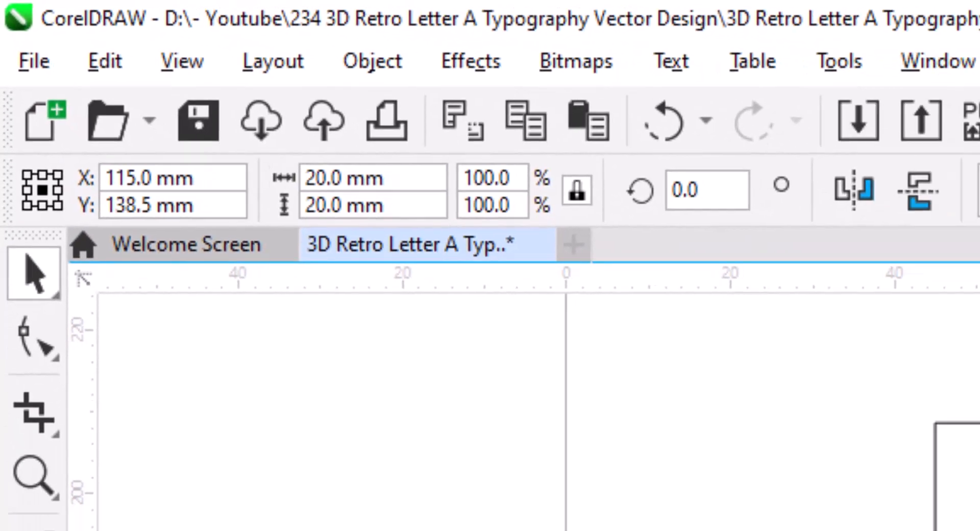
pyautogui.press('Escape')
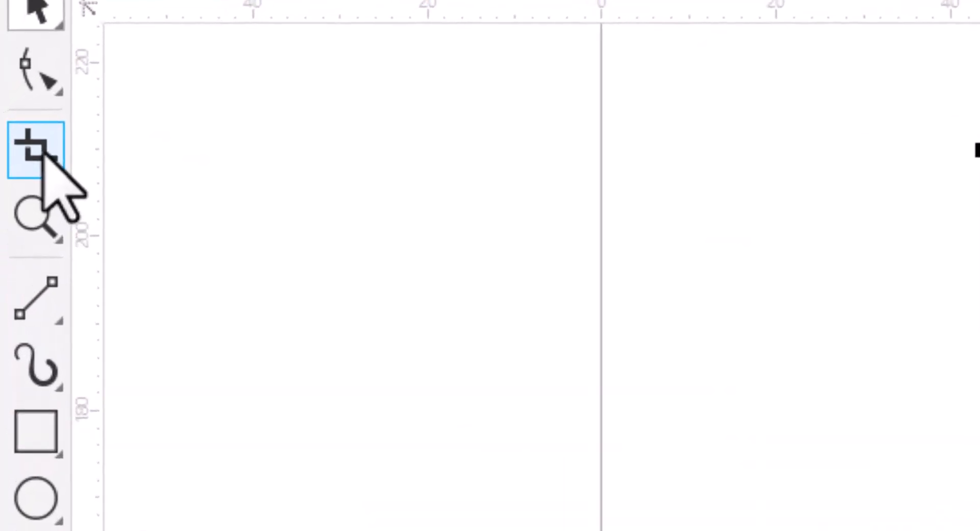
# Use Virtual Segment Delete to remove inner grid segments, carving an open letter shape through the middle columns.
pyautogui.click(43, 153)
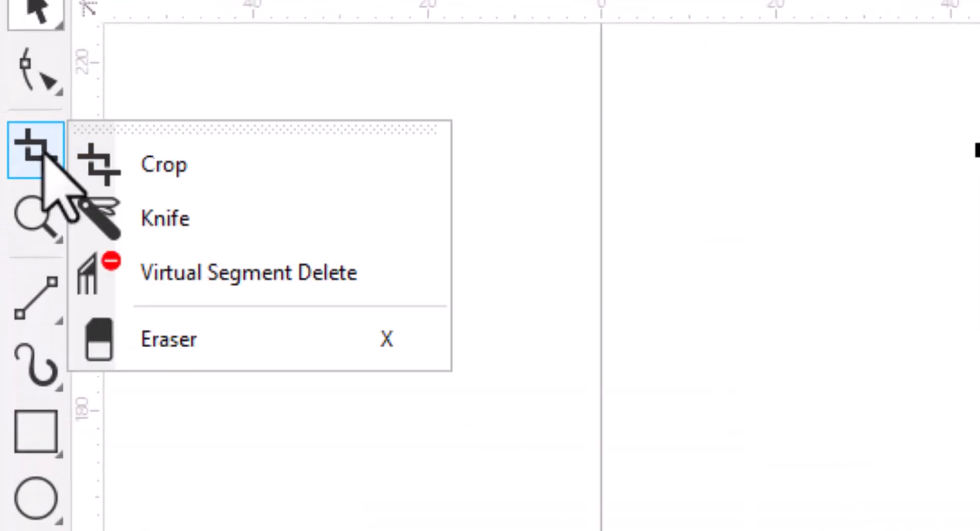
pyautogui.click(288, 267)
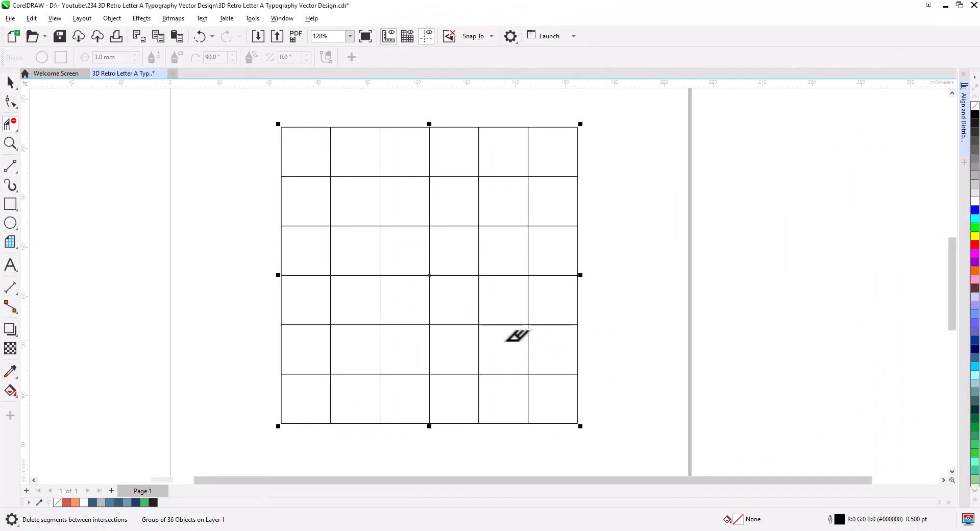
pyautogui.moveTo(506, 325); pyautogui.dragTo(505, 258)
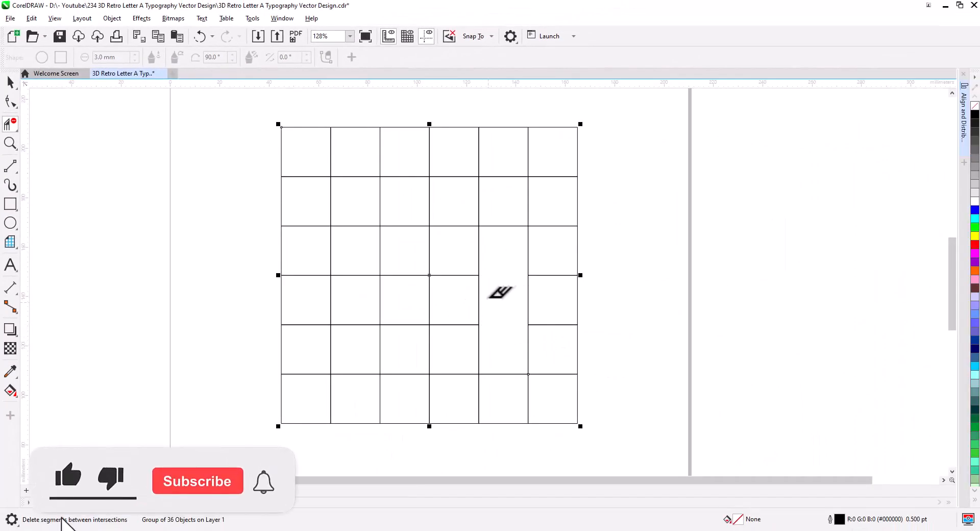
pyautogui.moveTo(454, 300); pyautogui.dragTo(420, 298)
pyautogui.moveTo(406, 265); pyautogui.dragTo(405, 350)
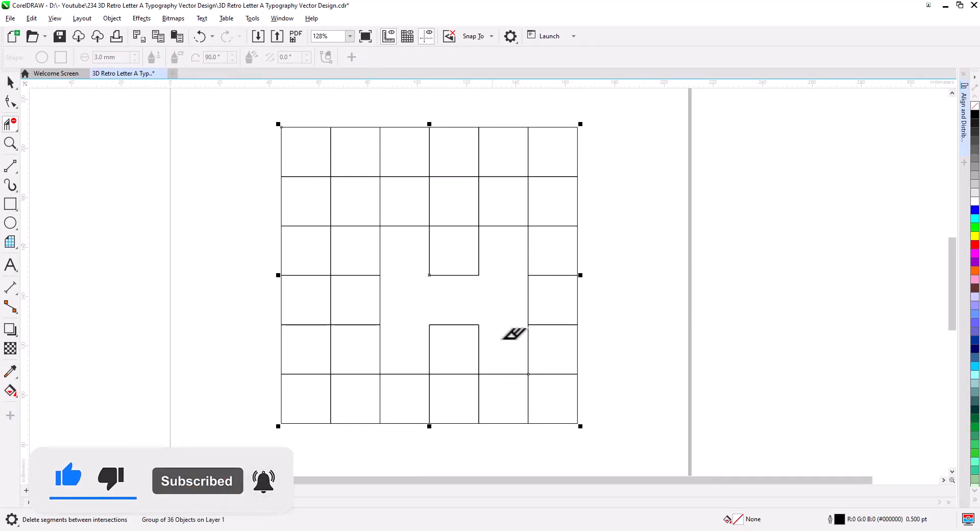
pyautogui.click(10, 82)
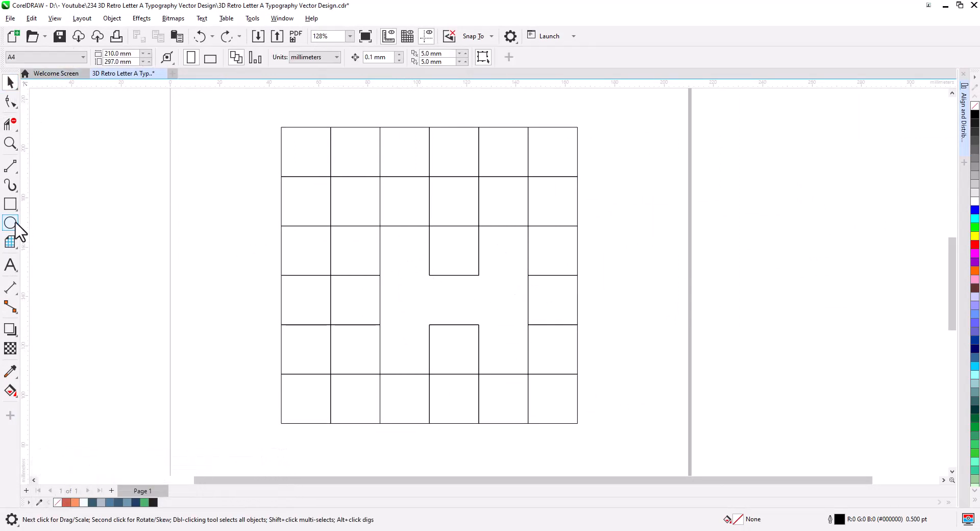
# Draw a circle with the Ellipse tool and set its width and height to 40 mm.
pyautogui.click(10, 222)
pyautogui.moveTo(197, 200)
pyautogui.mouseDown()
pyautogui.moveTo(326, 316)
pyautogui.moveTo(318, 316)
pyautogui.mouseUp()
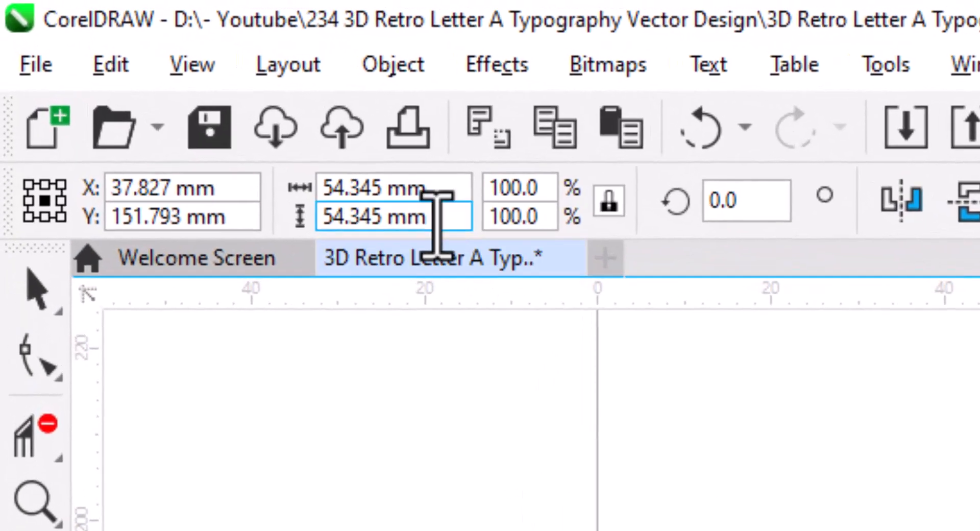
pyautogui.doubleClick(375, 189)
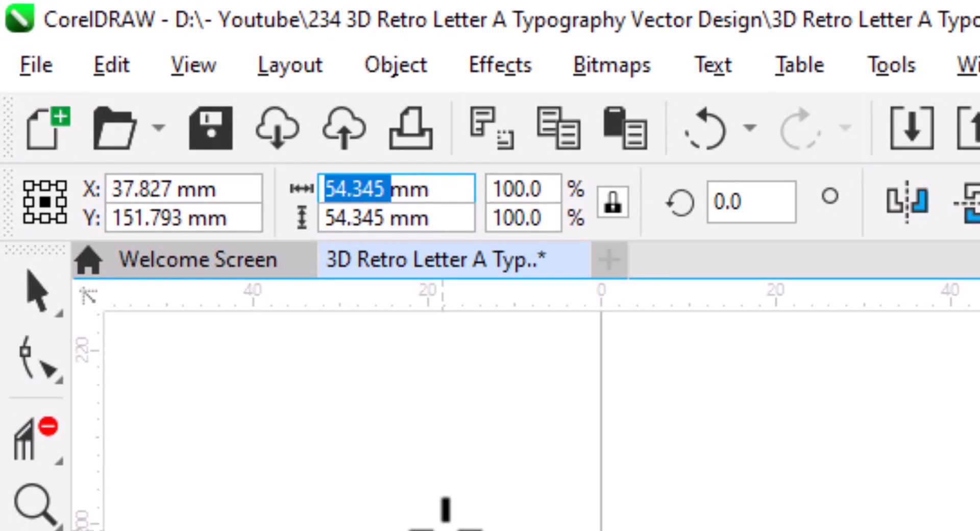
pyautogui.write('40')
pyautogui.press('Return')
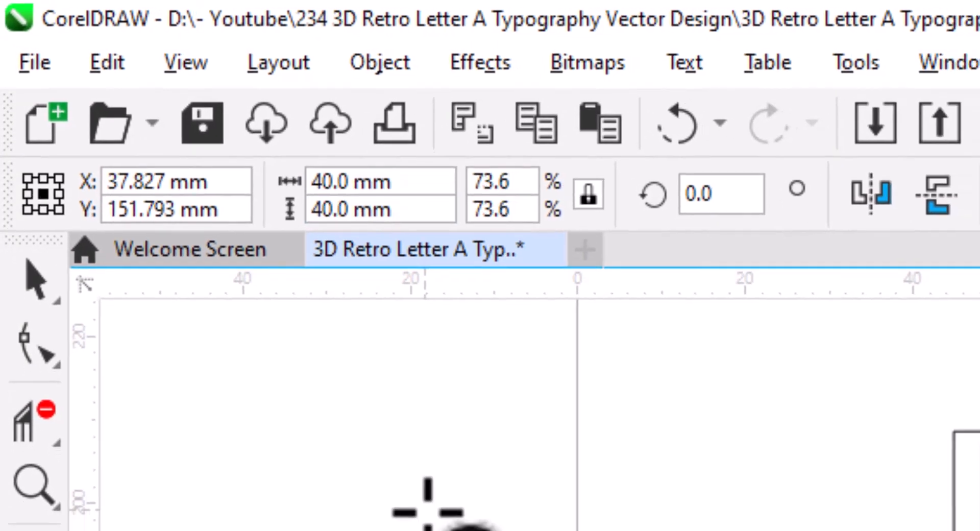
# Snap the circle's right edge onto a grid intersection, set the right-middle reference point, and resize the circle to 50 mm.
pyautogui.press('space')
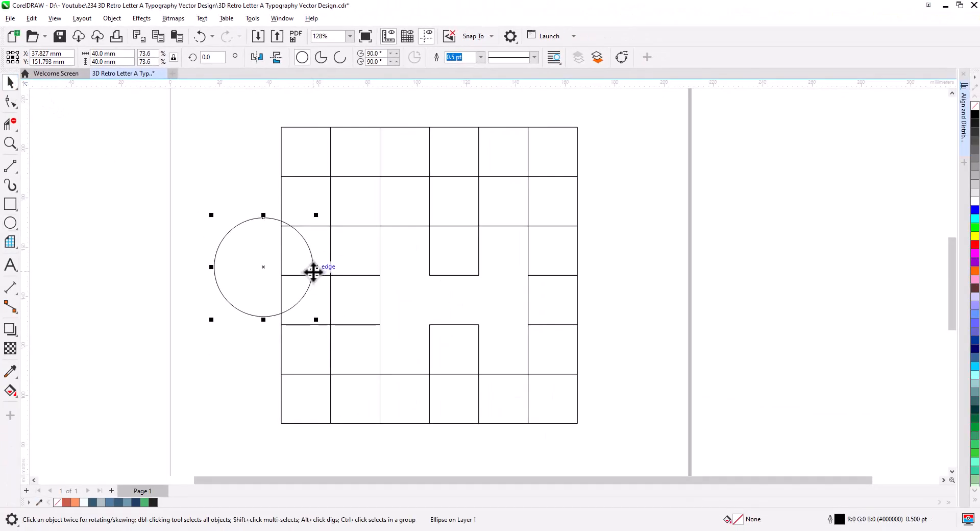
pyautogui.moveTo(314, 269); pyautogui.dragTo(479, 226)
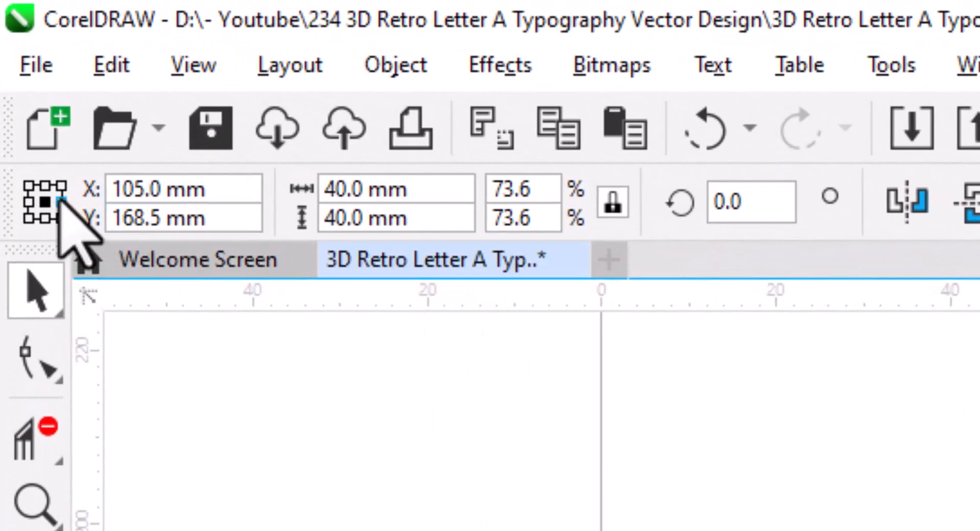
pyautogui.click(61, 201)
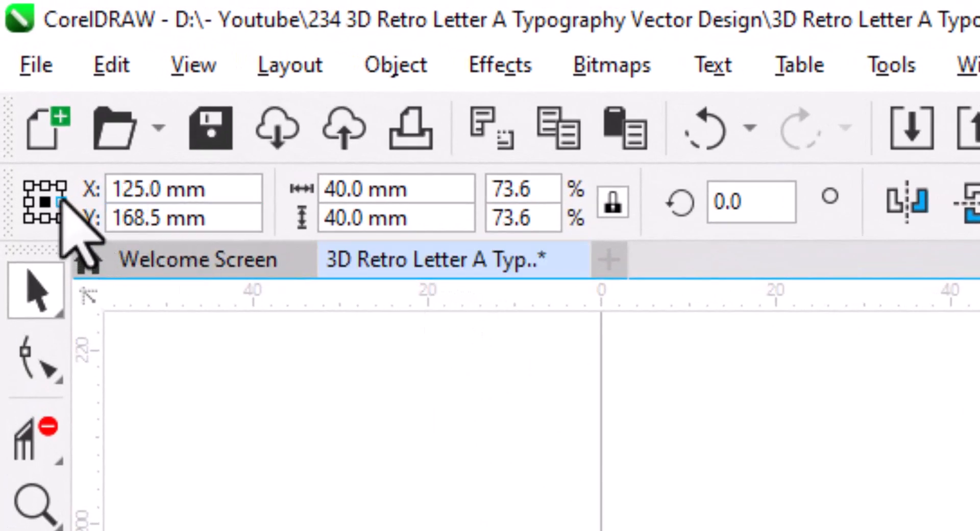
pyautogui.doubleClick(342, 189)
pyautogui.write('50')
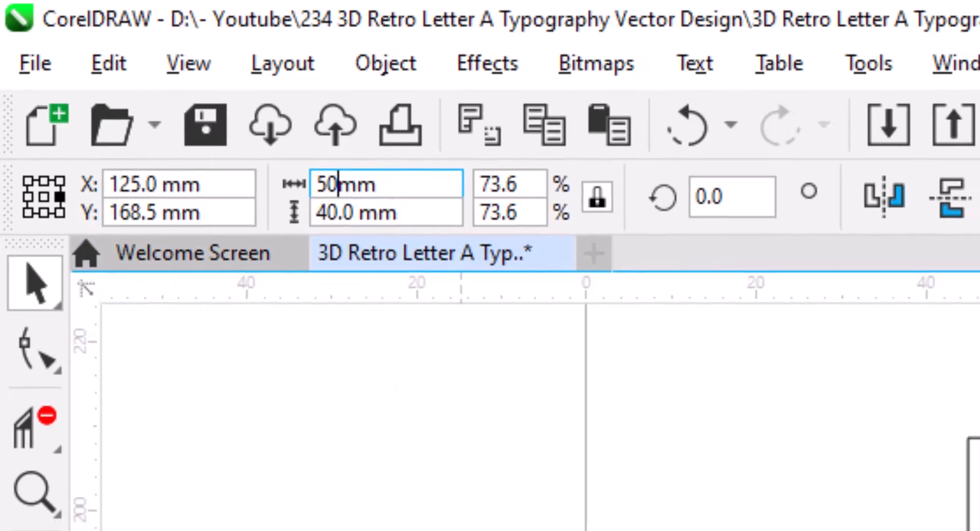
pyautogui.press('Return')
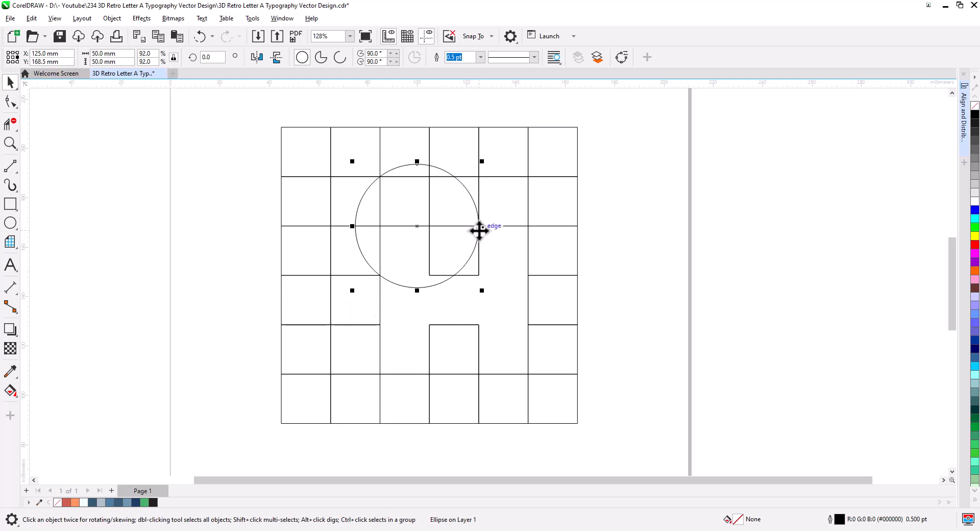
# Duplicate the circle 20 mm to the right and enlarge the copy by 40 mm to a concentric 90 mm outer circle.
pyautogui.moveTo(479, 227); pyautogui.dragTo(530, 229)
pyautogui.click(561, 251)
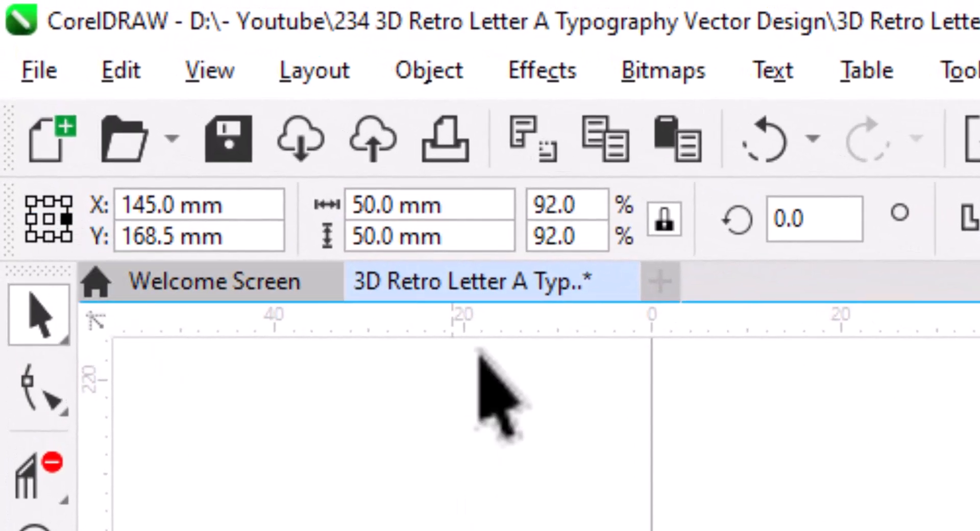
pyautogui.click(394, 206)
pyautogui.write('+40')
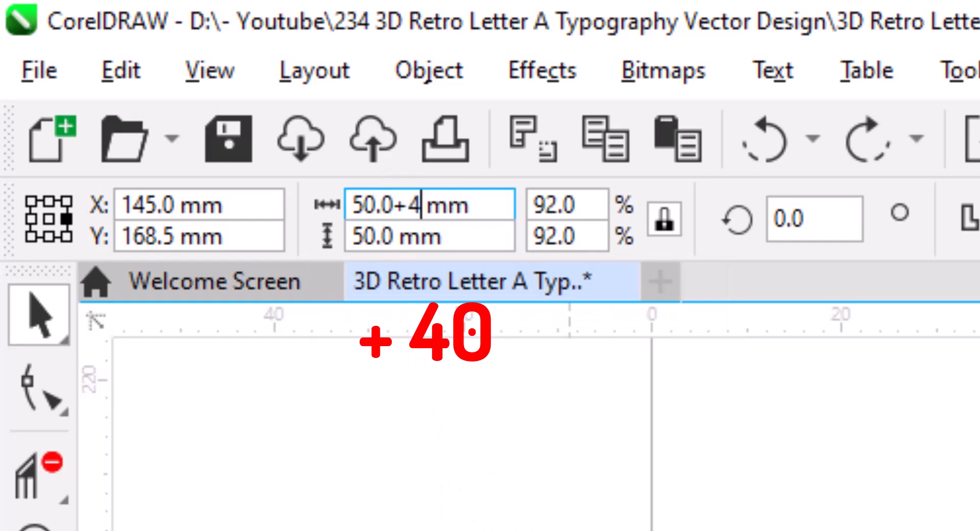
pyautogui.press('Return')
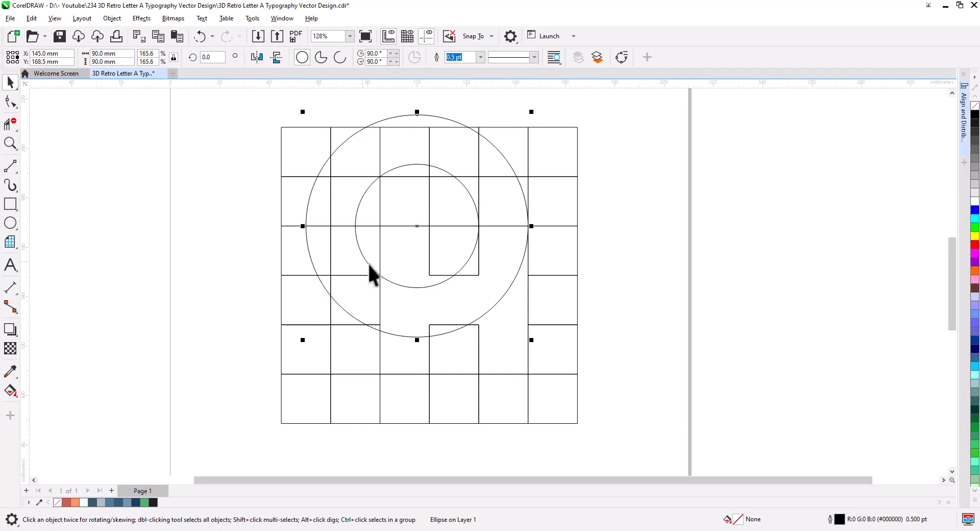
# Draw two 2-point lines: one across the ring on the left, one diagonally inside the inner circle.
pyautogui.scroll(2, 394, 265)
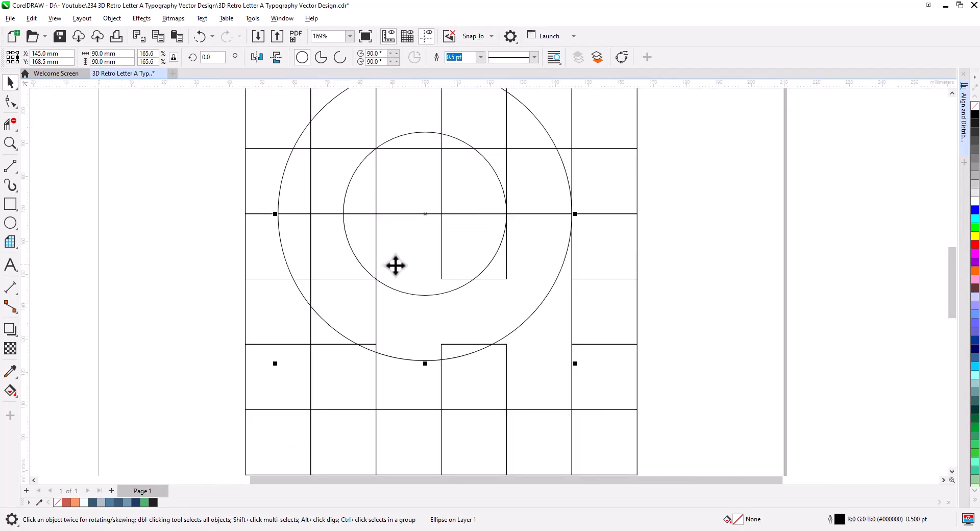
pyautogui.click(10, 166)
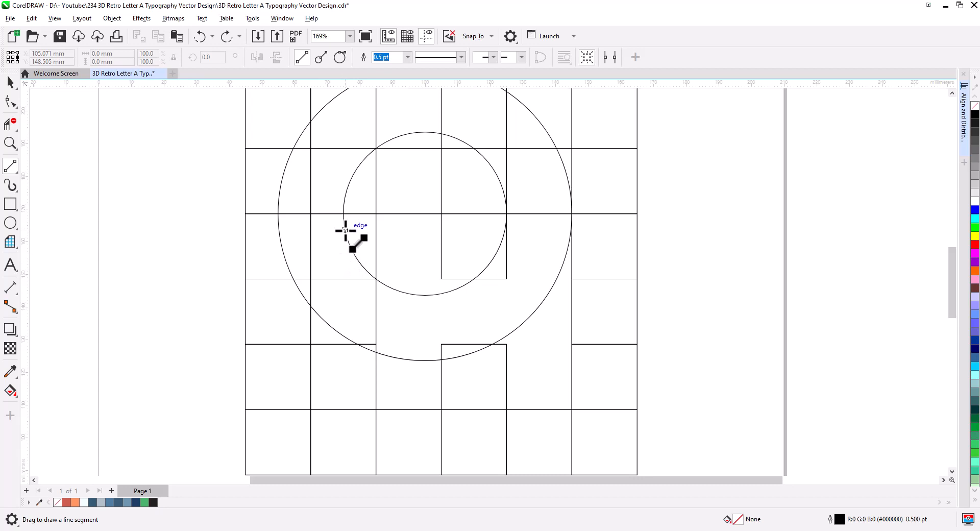
pyautogui.moveTo(346, 230)
pyautogui.mouseDown()
pyautogui.moveTo(323, 251)
pyautogui.moveTo(286, 262)
pyautogui.mouseUp()
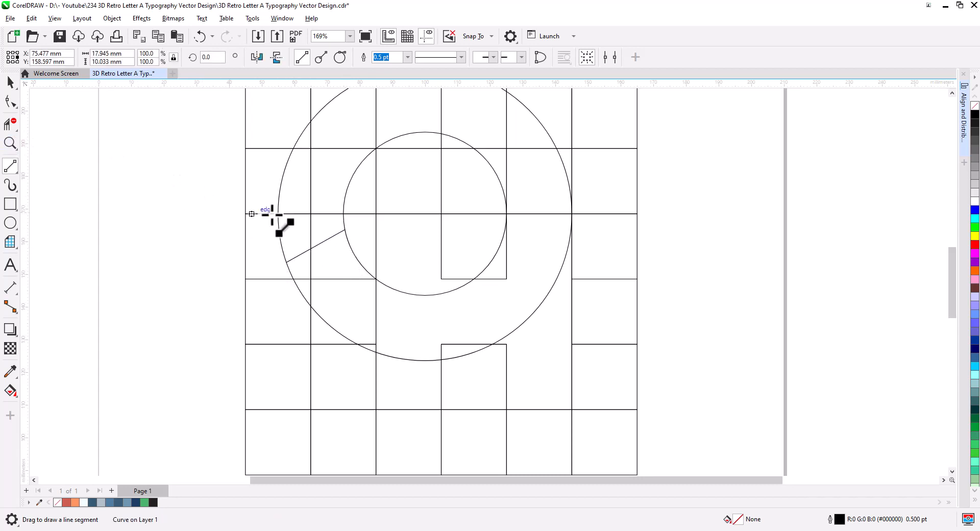
pyautogui.moveTo(376, 214); pyautogui.dragTo(442, 164)
# Convert the diagonal line to a curve, bend it into an arc, and move its lower node slightly down.
pyautogui.click(9, 101)
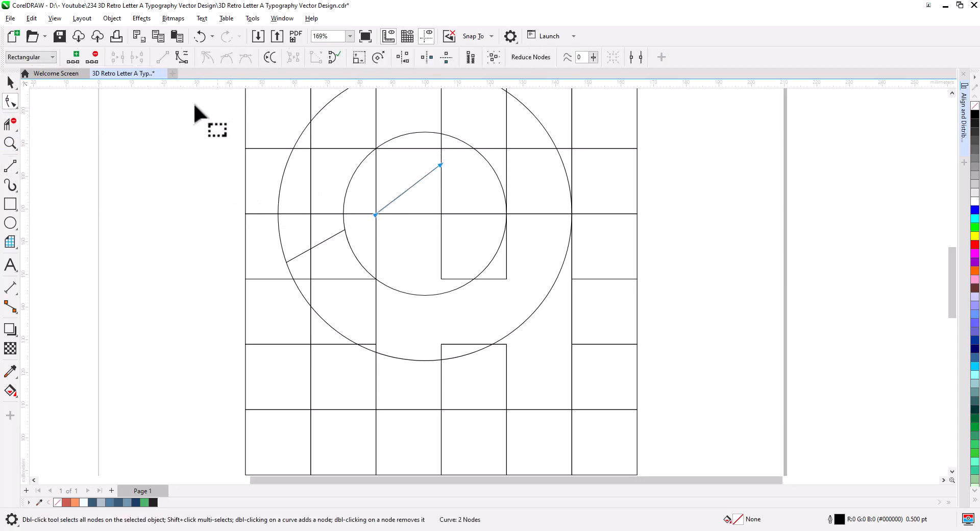
pyautogui.click(184, 56)
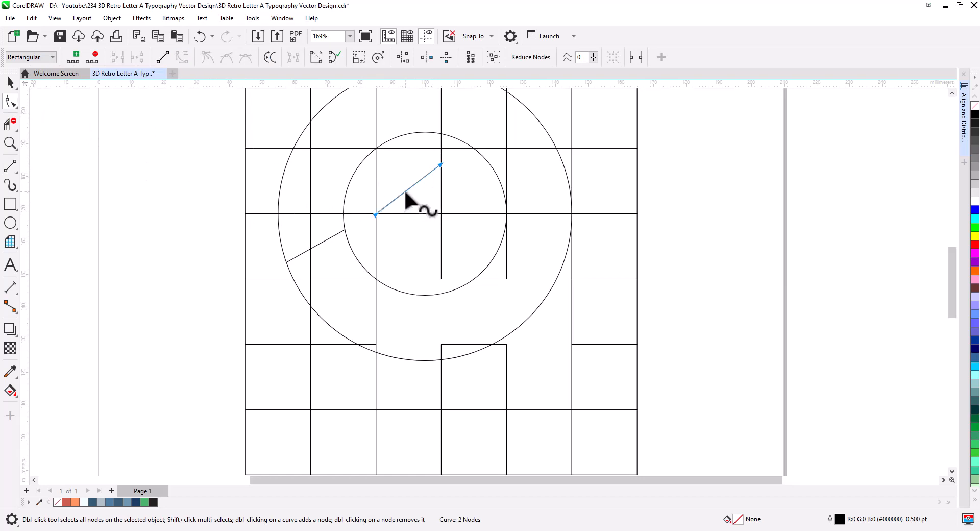
pyautogui.moveTo(406, 193); pyautogui.dragTo(380, 198)
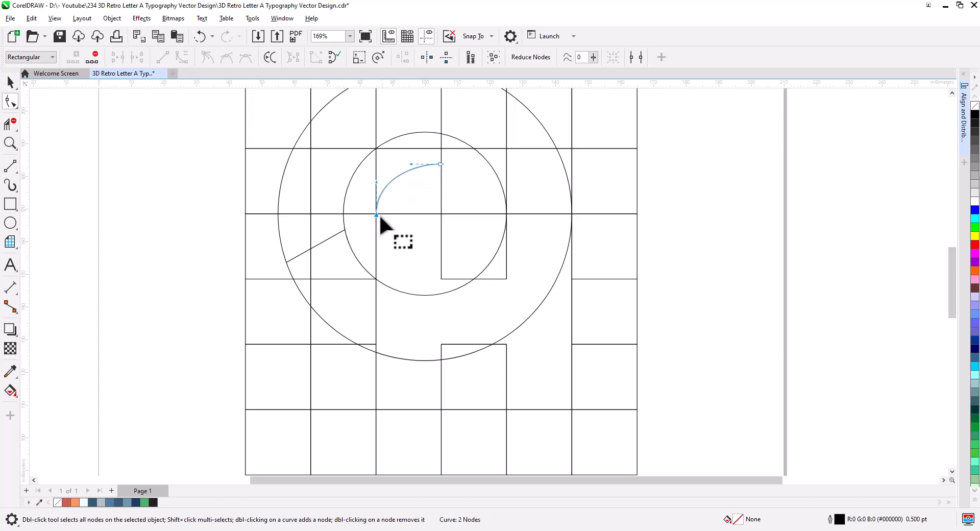
pyautogui.moveTo(376, 214); pyautogui.dragTo(377, 231)
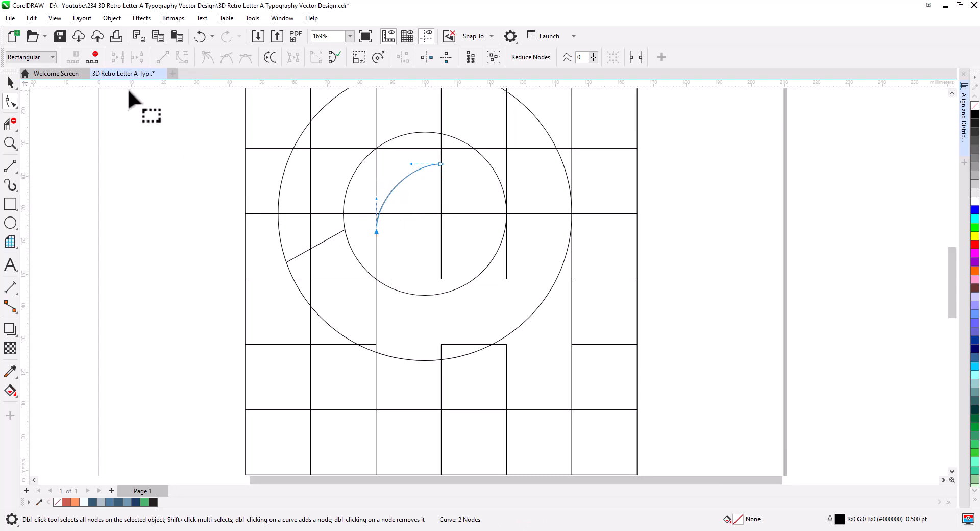
pyautogui.click(11, 81)
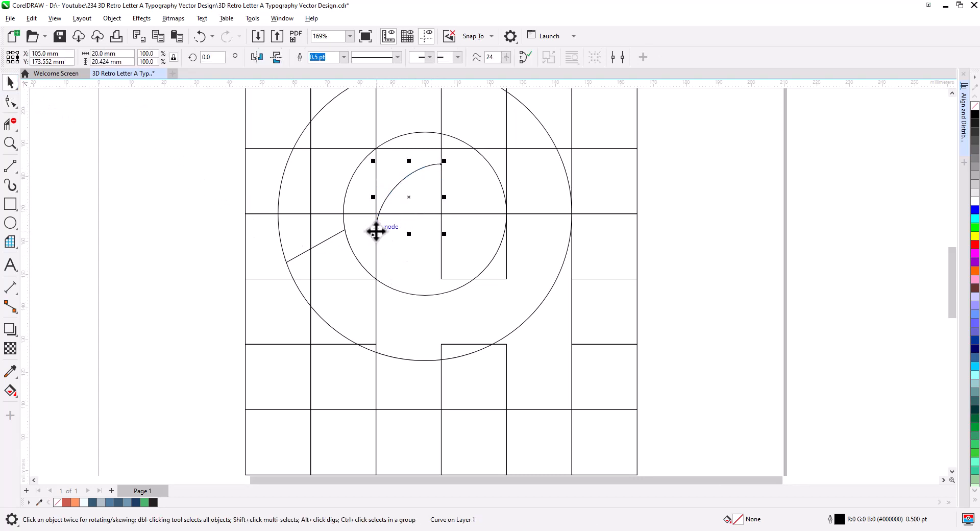
# Duplicate the arc one column to the right and scale the copy down to about 8.7 mm.
pyautogui.moveTo(377, 232); pyautogui.dragTo(441, 231)
pyautogui.click(474, 258)
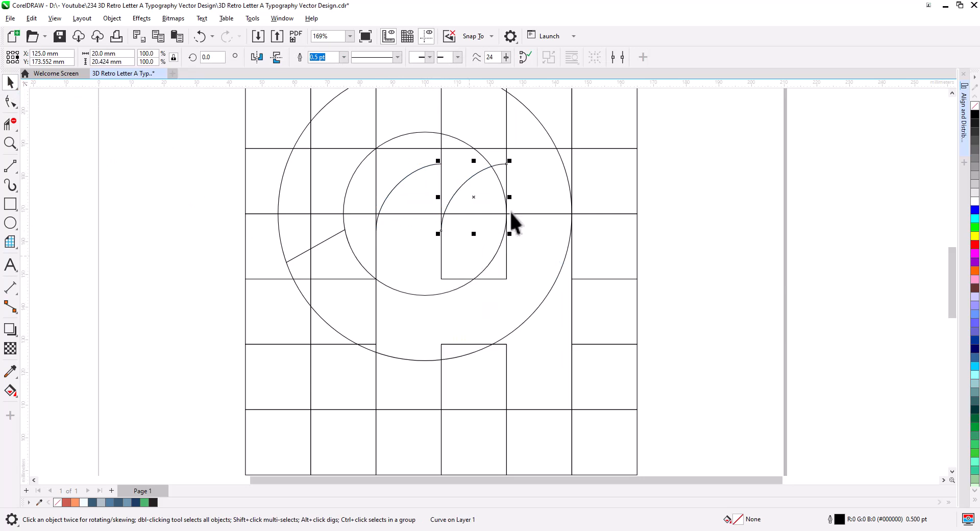
pyautogui.moveTo(506, 163); pyautogui.dragTo(483, 199)
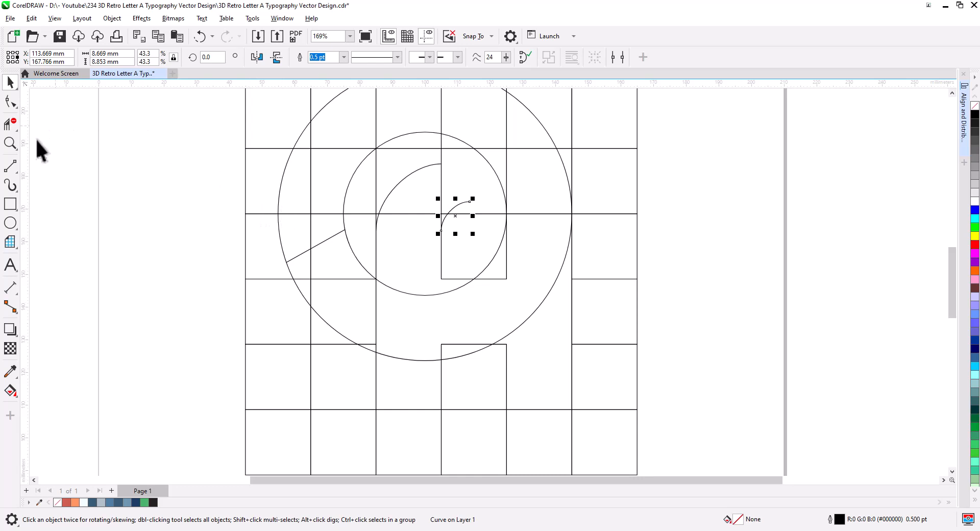
# Draw a line joining the top end of the large arc to the end of the small arc.
pyautogui.click(14, 166)
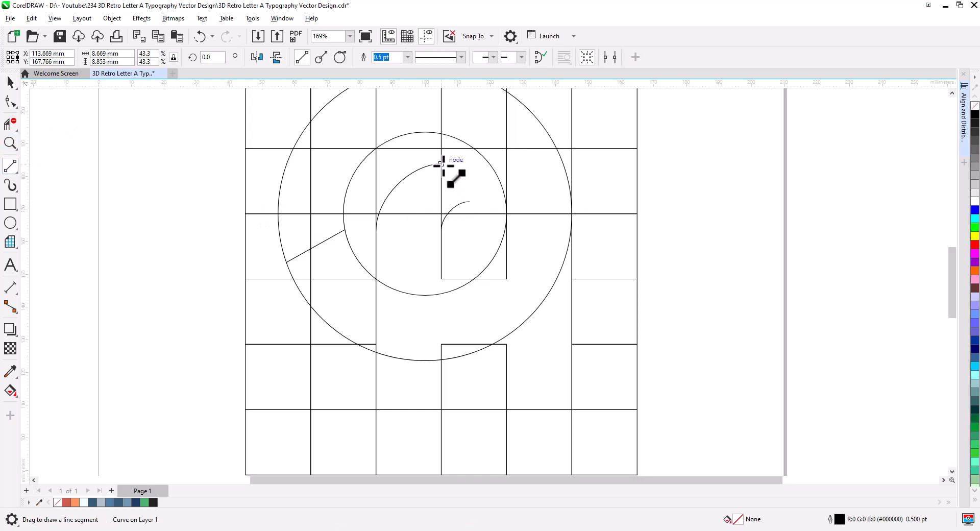
pyautogui.moveTo(442, 164); pyautogui.dragTo(470, 201)
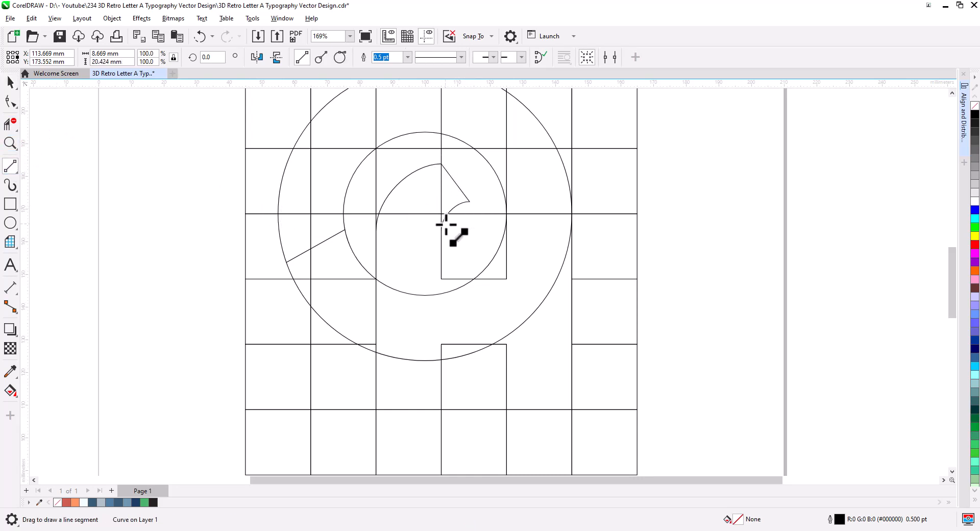
pyautogui.click(15, 82)
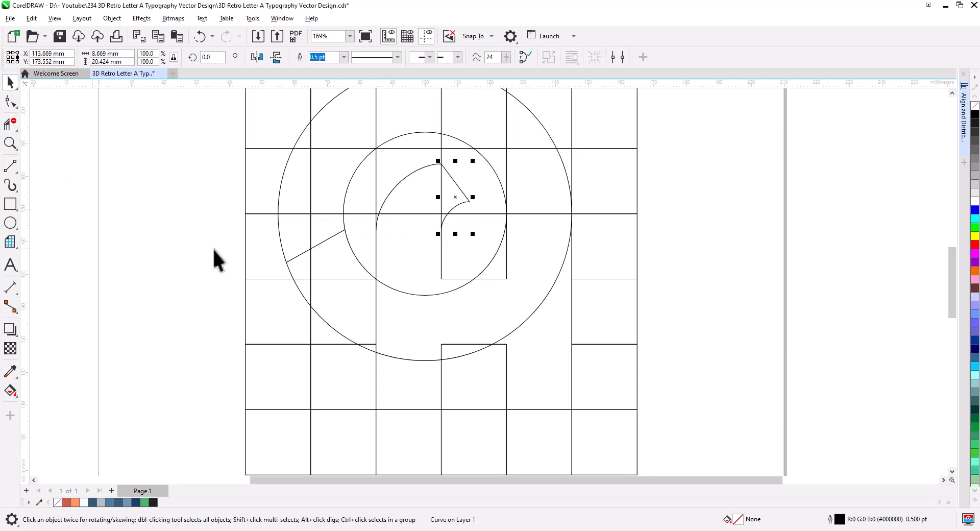
pyautogui.moveTo(212, 247)
pyautogui.mouseDown()
pyautogui.moveTo(158, 214)
pyautogui.moveTo(165, 231)
pyautogui.mouseUp()
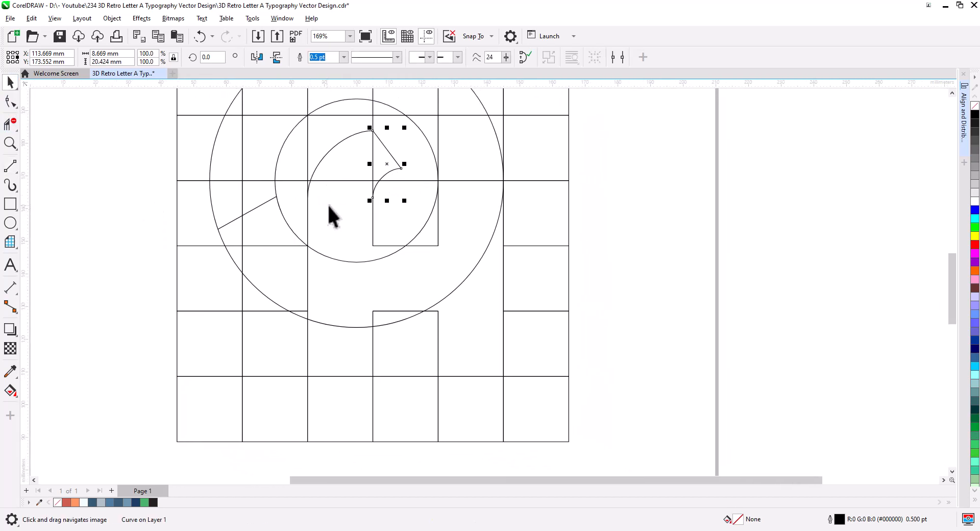
# Duplicate the large and small arcs, flip the copy, and place it in the lower-right grid cells as the letter's tail.
pyautogui.keyDown('shift'); pyautogui.click(340, 142); pyautogui.keyUp('shift')
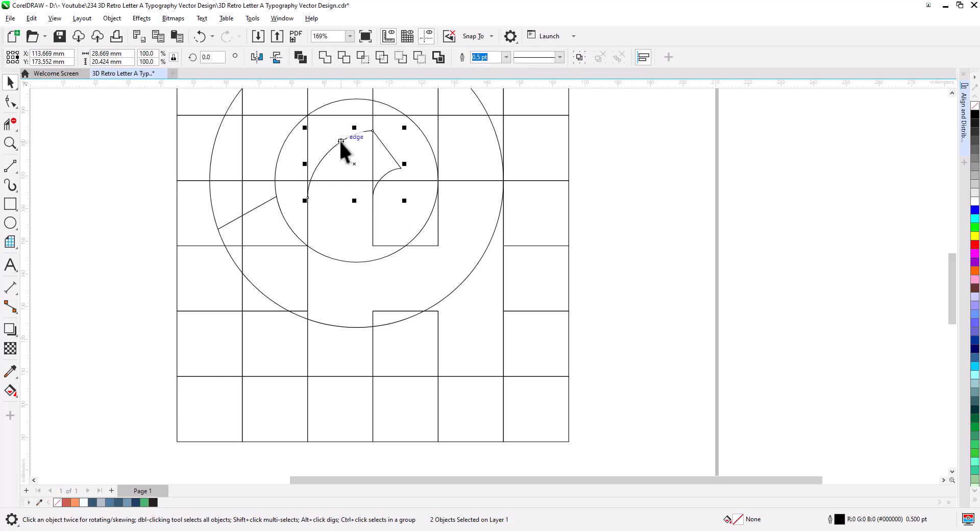
pyautogui.moveTo(340, 142); pyautogui.dragTo(510, 353)
pyautogui.click(536, 378)
pyautogui.click(261, 57)
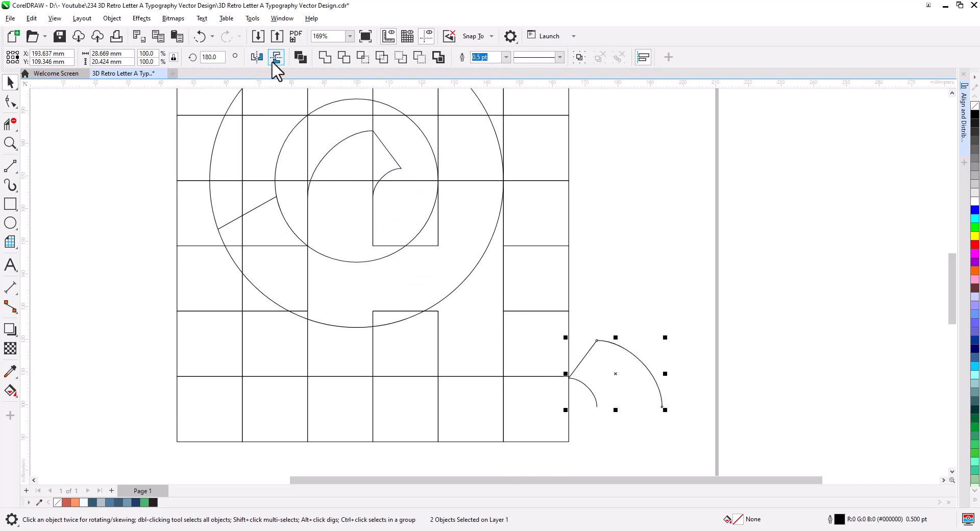
pyautogui.click(281, 59)
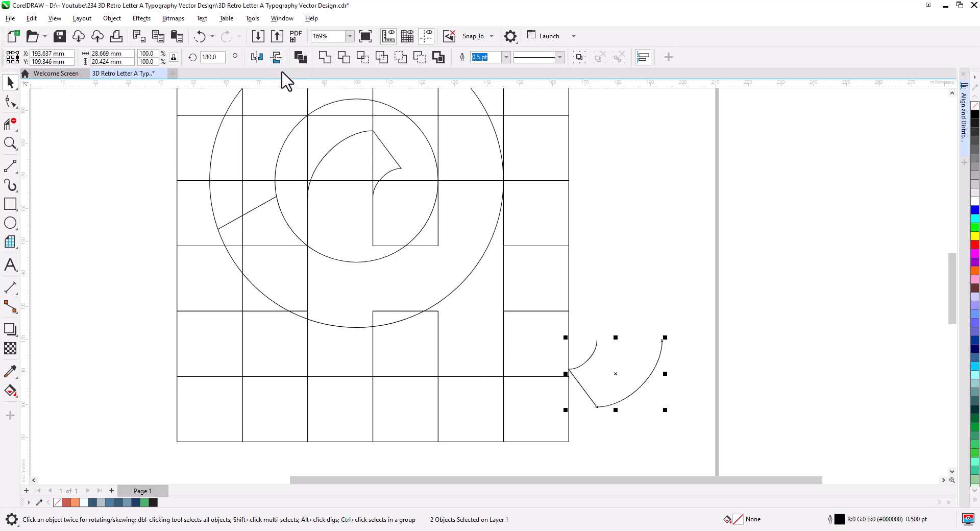
pyautogui.click(262, 58)
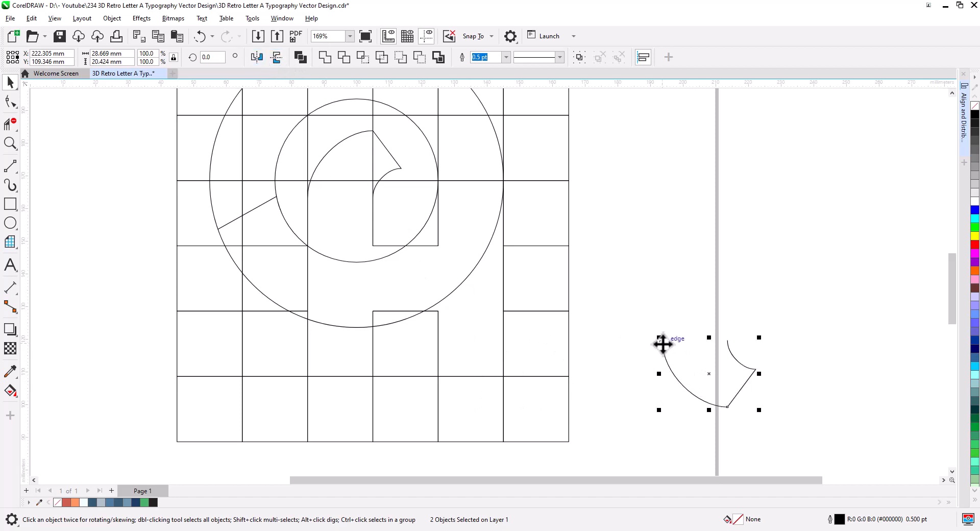
pyautogui.moveTo(663, 343); pyautogui.dragTo(438, 353)
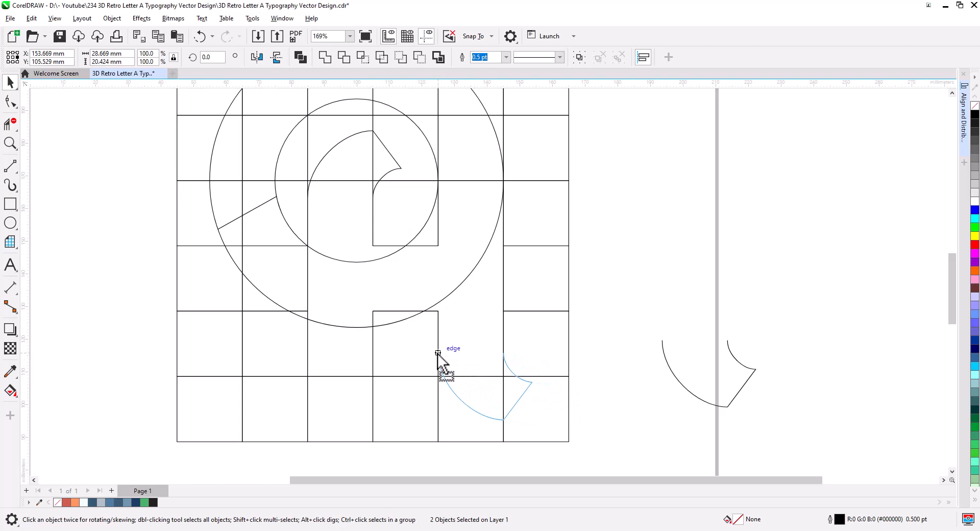
pyautogui.moveTo(438, 353); pyautogui.dragTo(438, 353)
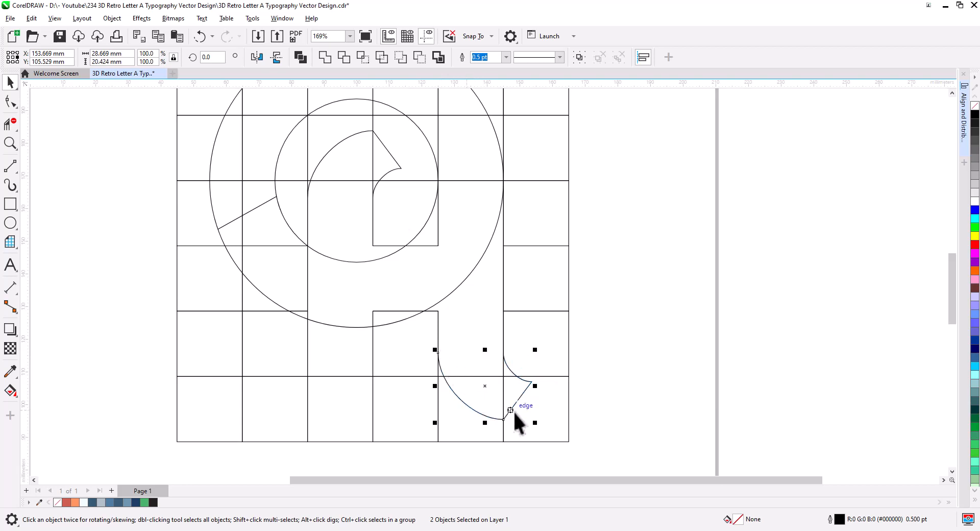
pyautogui.scroll(-1, 529, 386)
pyautogui.moveTo(551, 416); pyautogui.dragTo(556, 392)
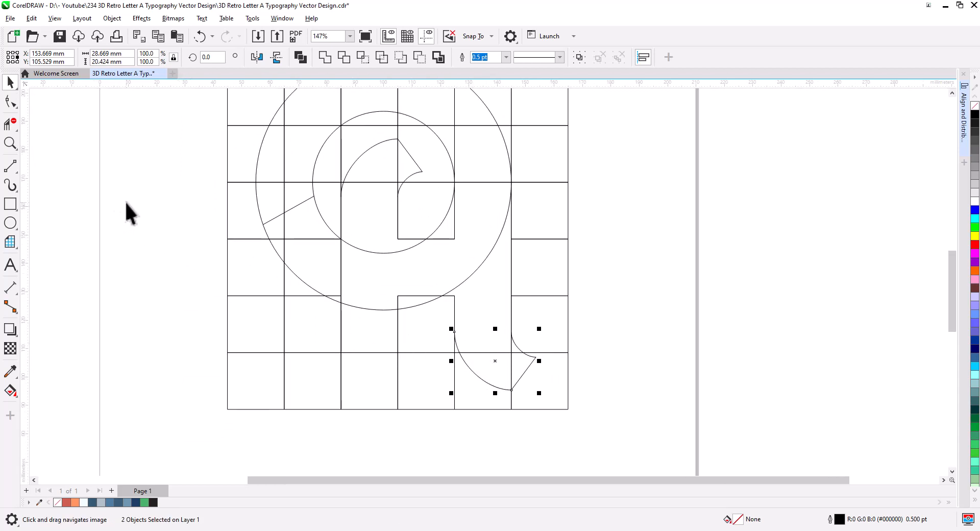
# Draw a vertical 2-point line 20 mm long below the left diagonal line.
pyautogui.click(10, 166)
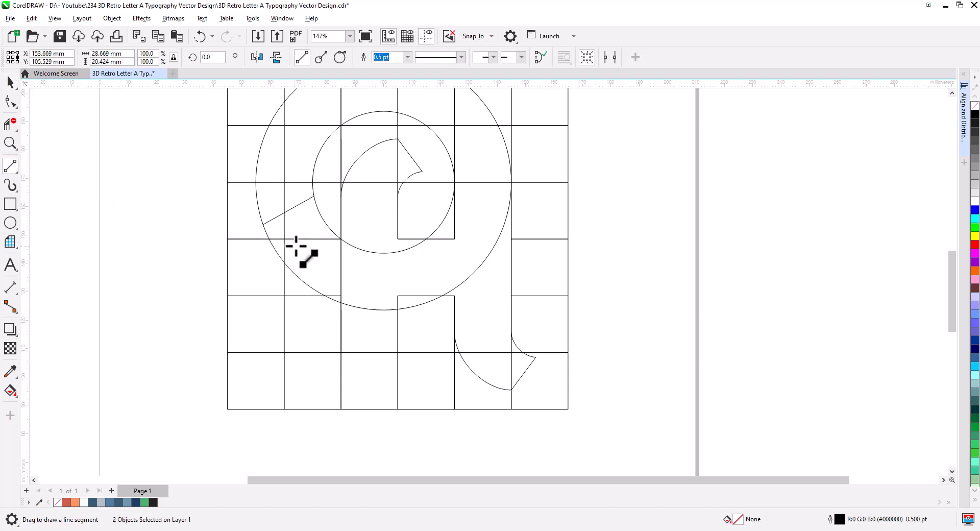
pyautogui.moveTo(300, 239); pyautogui.dragTo(301, 295)
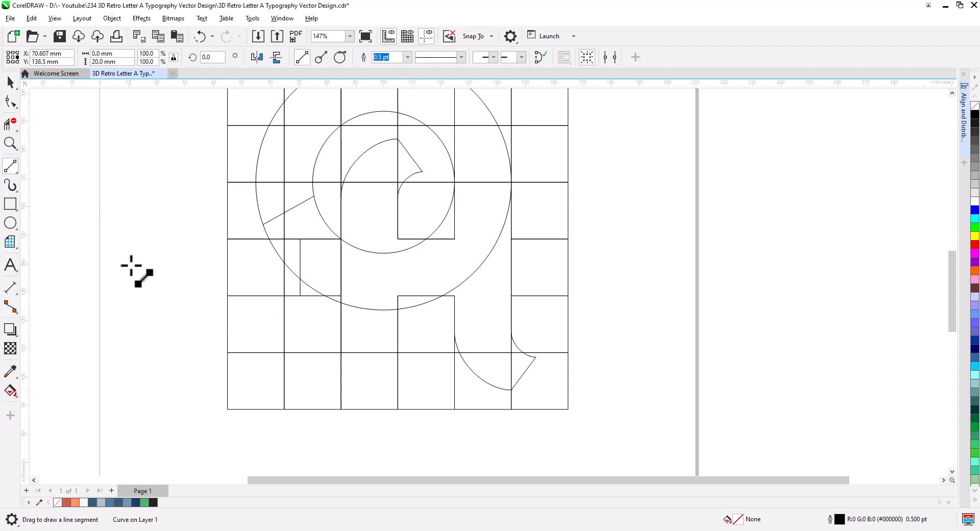
# Use Virtual Segment Delete to remove unwanted segments around the crossbar and tail of the letter.
pyautogui.click(12, 124)
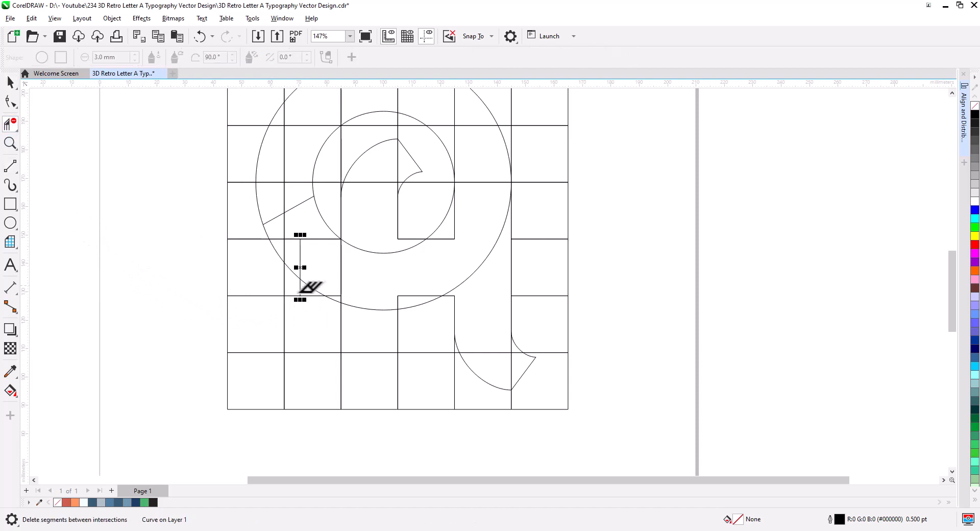
pyautogui.click(341, 261)
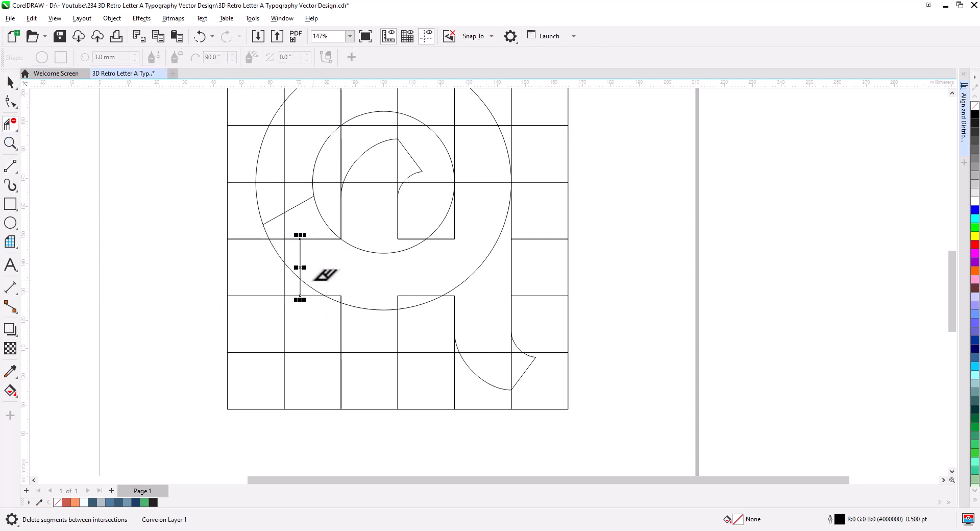
pyautogui.click(310, 290)
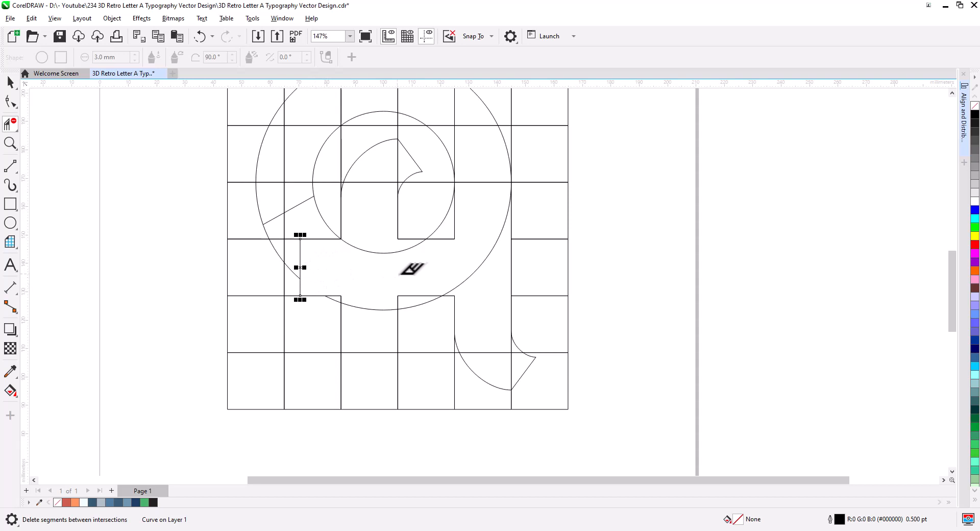
pyautogui.click(480, 263)
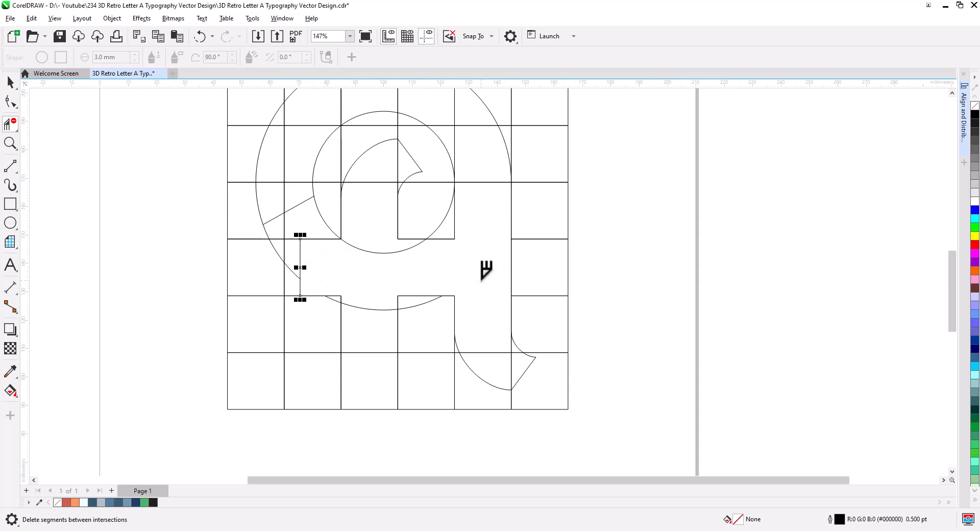
pyautogui.click(499, 352)
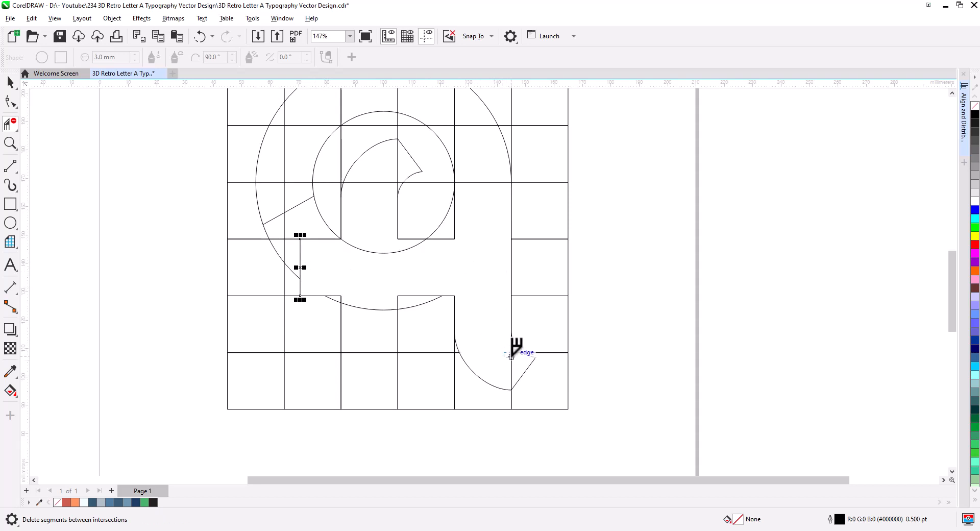
pyautogui.click(519, 358)
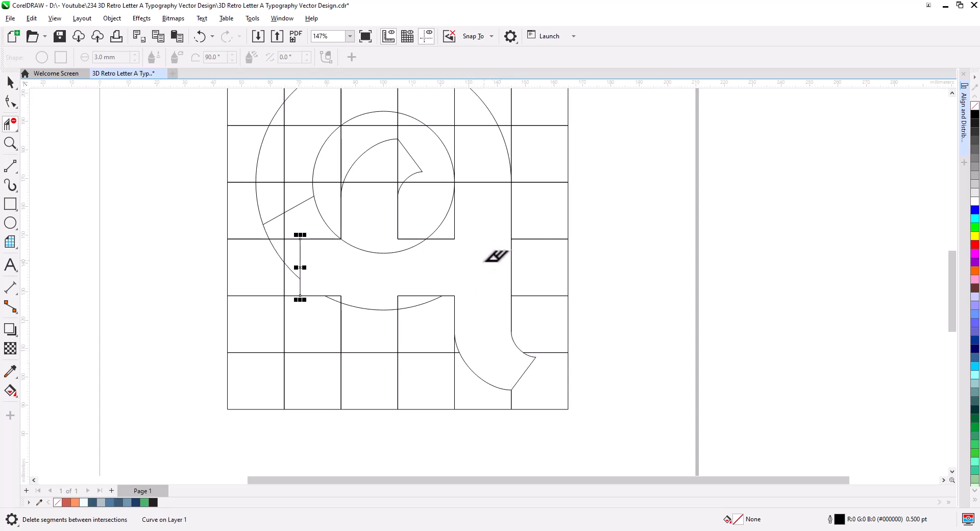
pyautogui.moveTo(484, 262); pyautogui.dragTo(488, 347)
pyautogui.moveTo(490, 270); pyautogui.dragTo(452, 216)
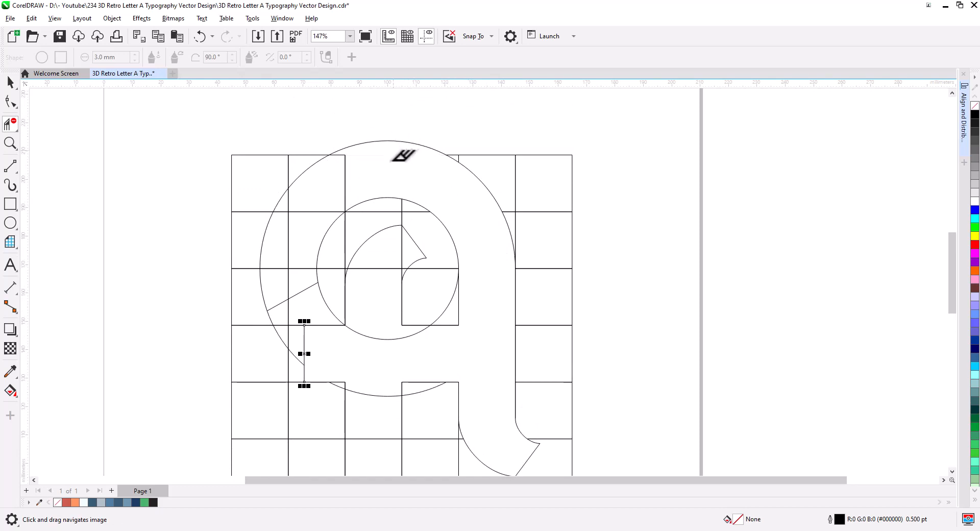
# Remove the remaining unwanted arc and line segments around the ring's top and left side with Virtual Segment Delete.
pyautogui.scroll(3, 352, 150)
pyautogui.moveTo(365, 173); pyautogui.dragTo(343, 149)
pyautogui.moveTo(301, 208); pyautogui.dragTo(363, 145)
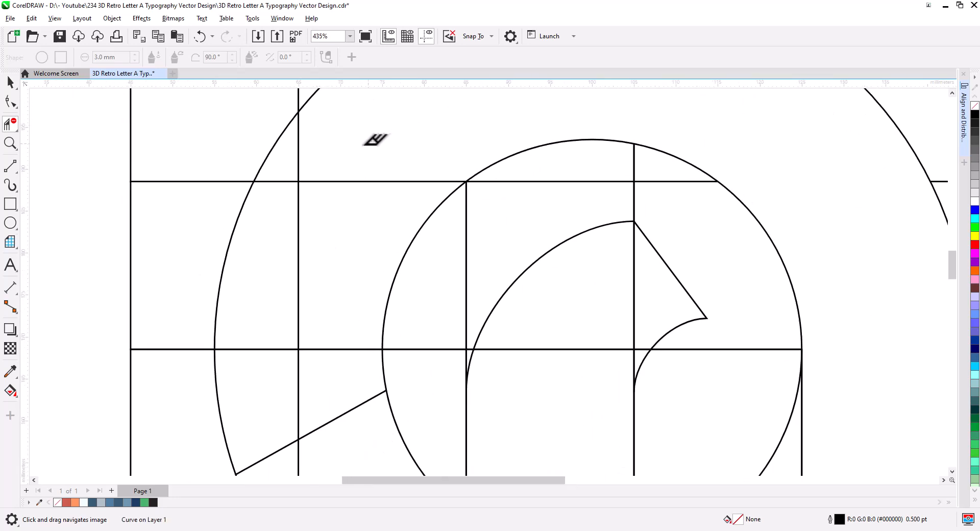
pyautogui.moveTo(279, 209); pyautogui.dragTo(280, 210)
pyautogui.moveTo(308, 305); pyautogui.dragTo(373, 205)
pyautogui.scroll(-1, 398, 209)
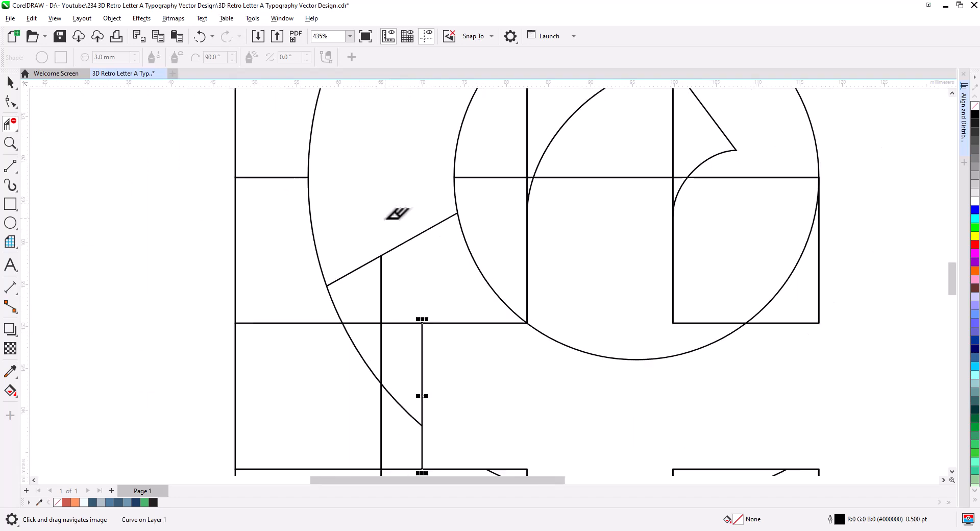
pyautogui.moveTo(486, 259); pyautogui.dragTo(443, 274)
pyautogui.click(520, 368)
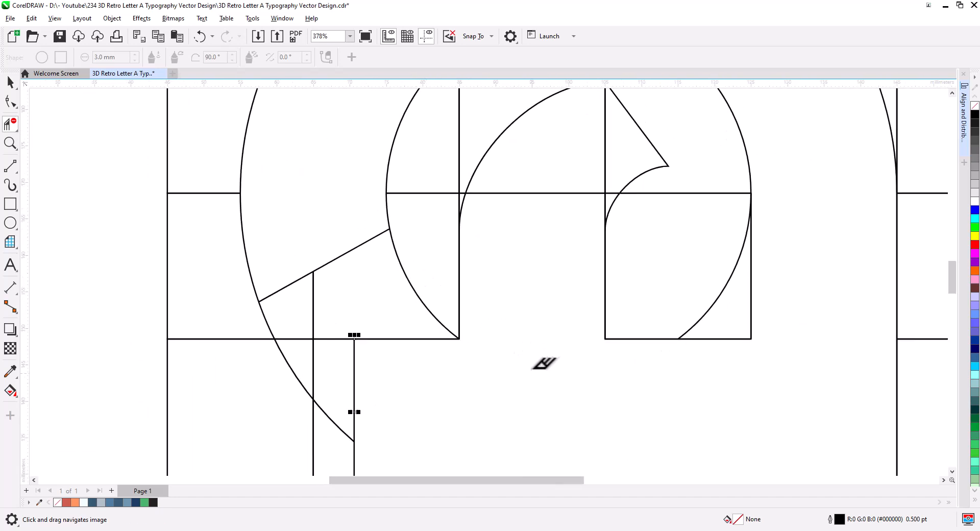
pyautogui.moveTo(517, 305); pyautogui.dragTo(458, 394)
pyautogui.moveTo(544, 288); pyautogui.dragTo(546, 301)
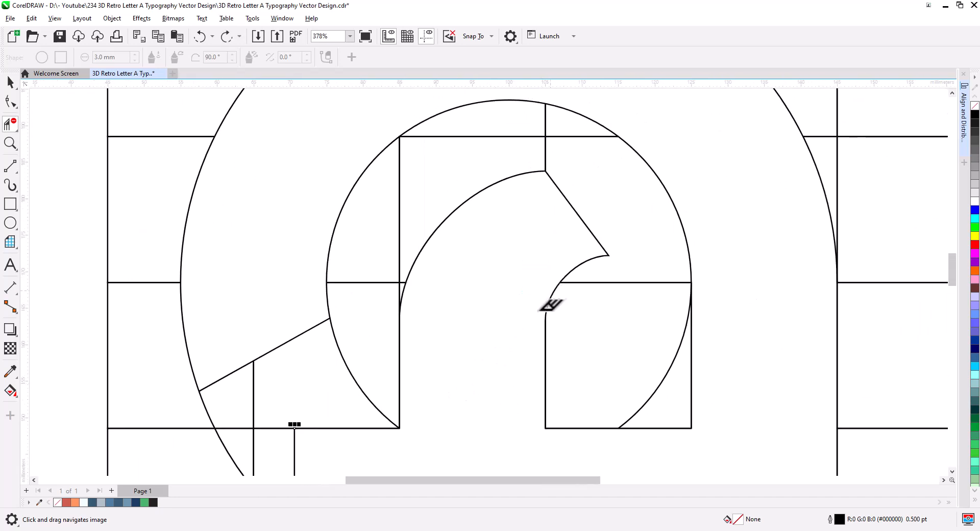
pyautogui.scroll(-5, 478, 337)
pyautogui.scroll(-4, 480, 342)
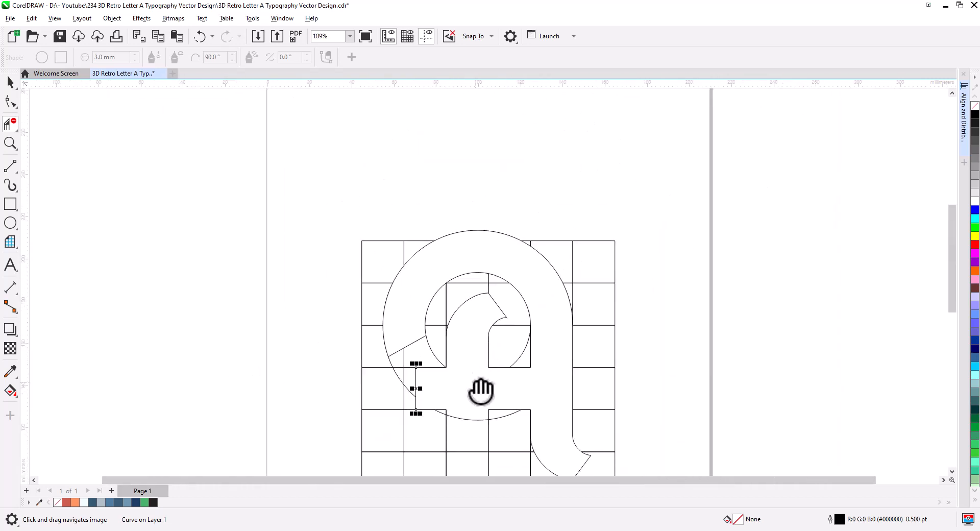
pyautogui.moveTo(482, 389); pyautogui.dragTo(433, 295)
pyautogui.click(11, 85)
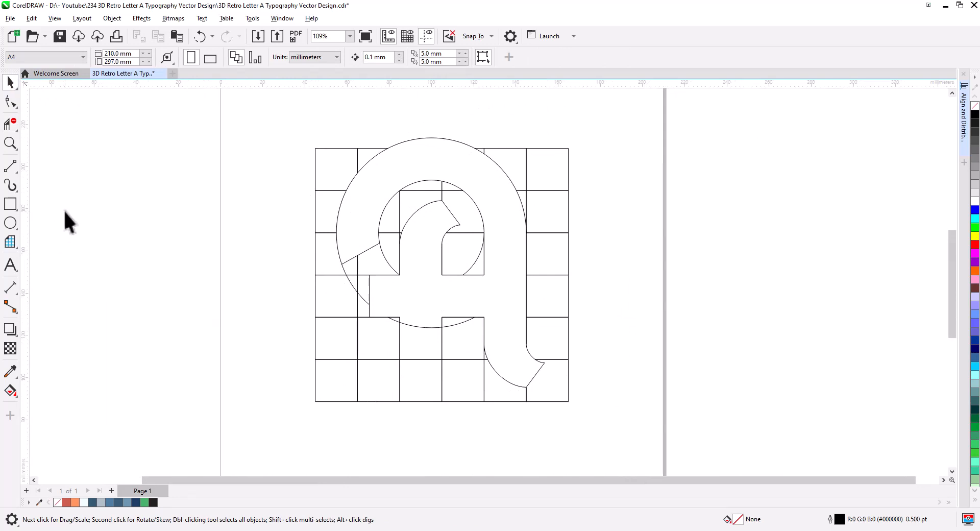
pyautogui.click(11, 125)
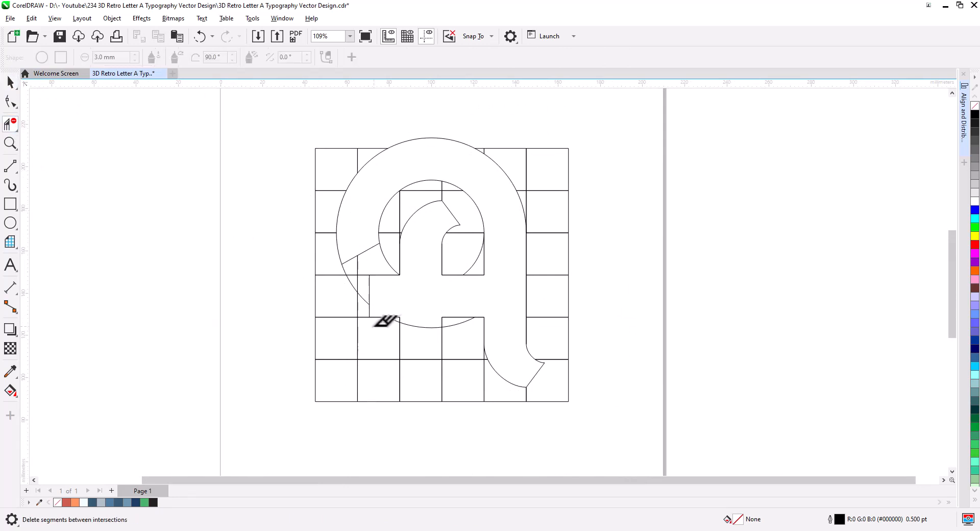
pyautogui.click(423, 327)
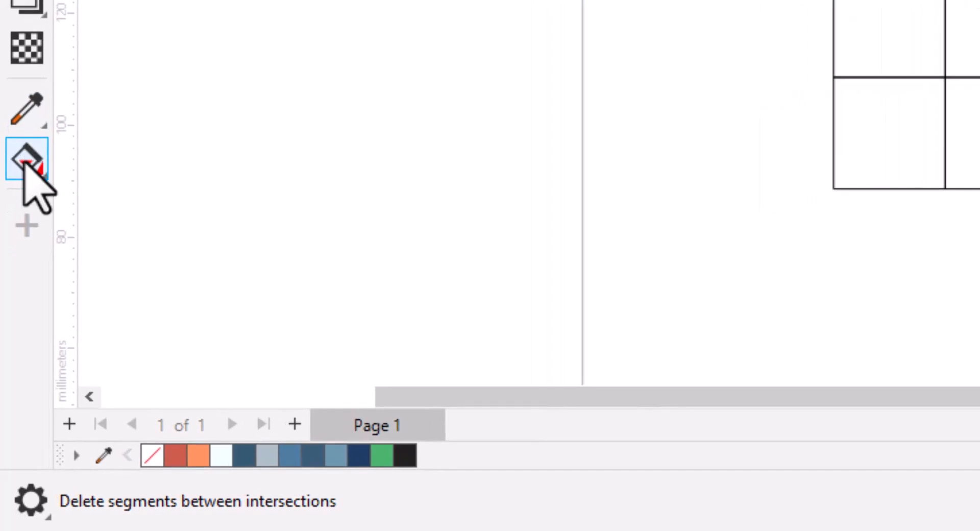
# Fill the enclosed letter A region with green using the Smart Fill tool.
pyautogui.click(24, 164)
pyautogui.click(117, 212)
pyautogui.click(577, 225)
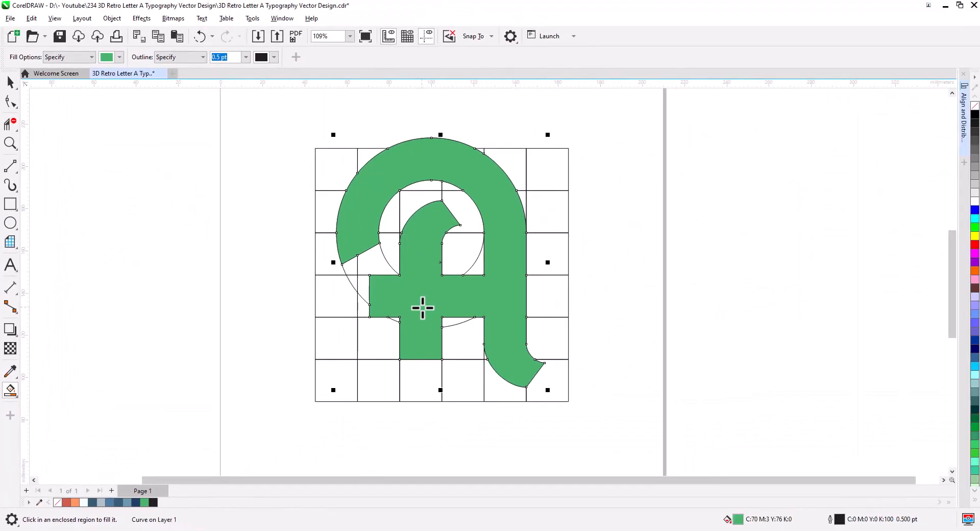
pyautogui.press('space')
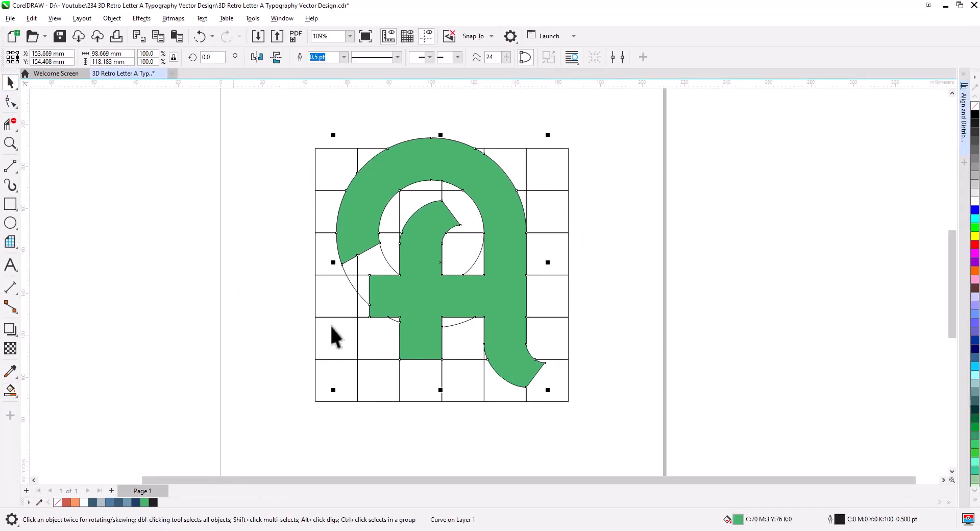
# Copy the whole letter construction with its grid to the left of the page.
pyautogui.click(623, 330)
pyautogui.scroll(-3, 534, 354)
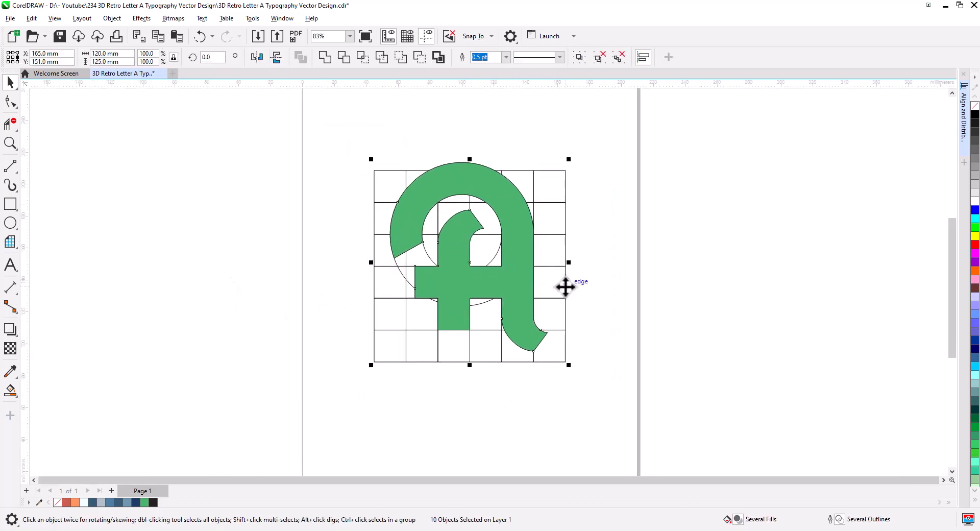
pyautogui.moveTo(565, 287); pyautogui.dragTo(81, 274)
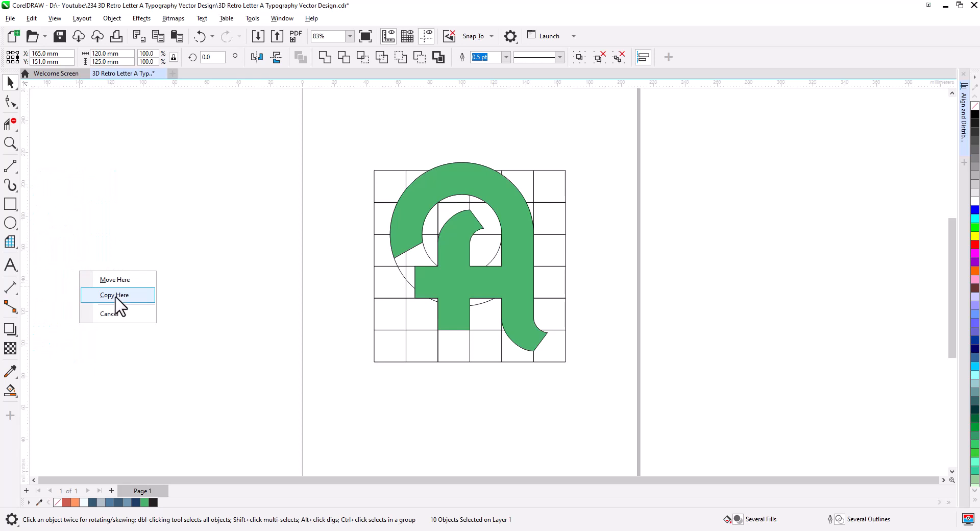
pyautogui.click(115, 296)
# Delete the grid and leftover construction lines from the original, leaving only the green letter shape.
pyautogui.click(489, 381)
pyautogui.click(499, 360)
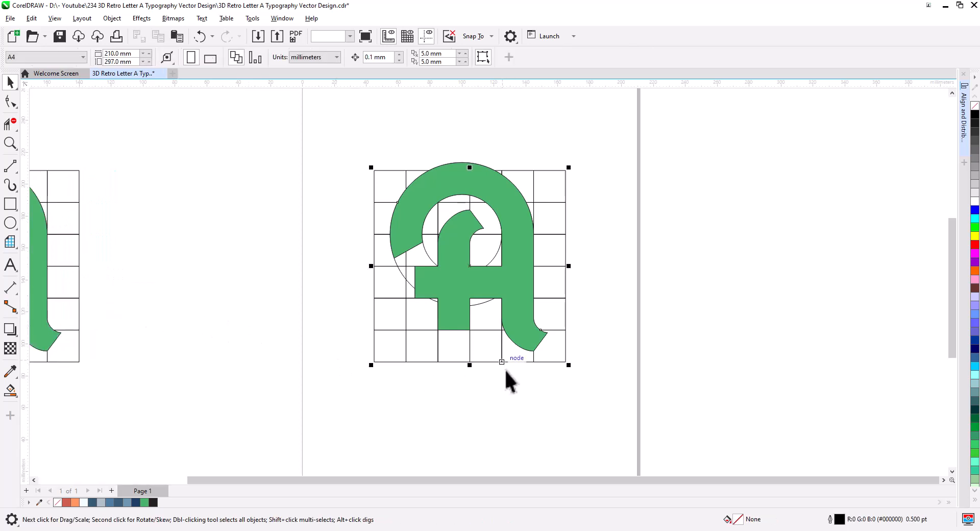
pyautogui.press('Delete')
pyautogui.moveTo(500, 278); pyautogui.dragTo(496, 296)
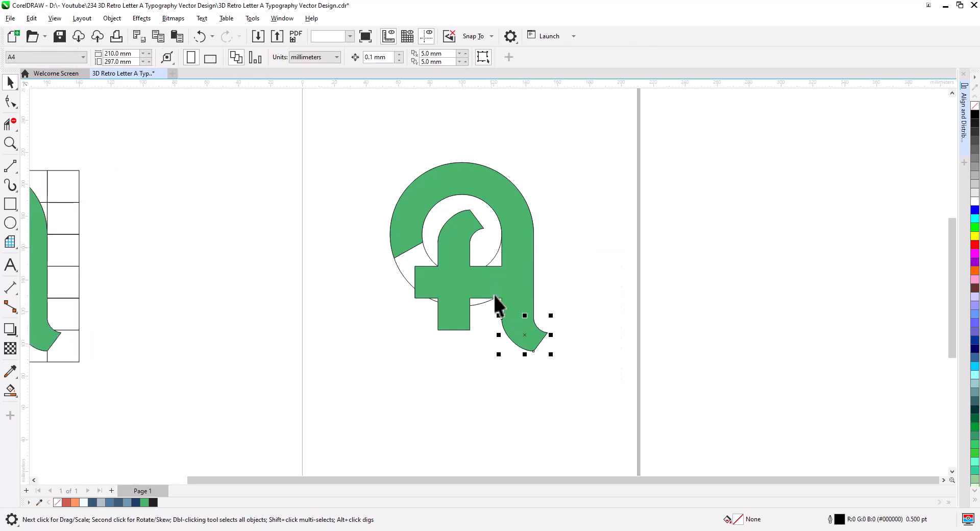
pyautogui.moveTo(327, 128); pyautogui.dragTo(327, 130)
pyautogui.press('Delete')
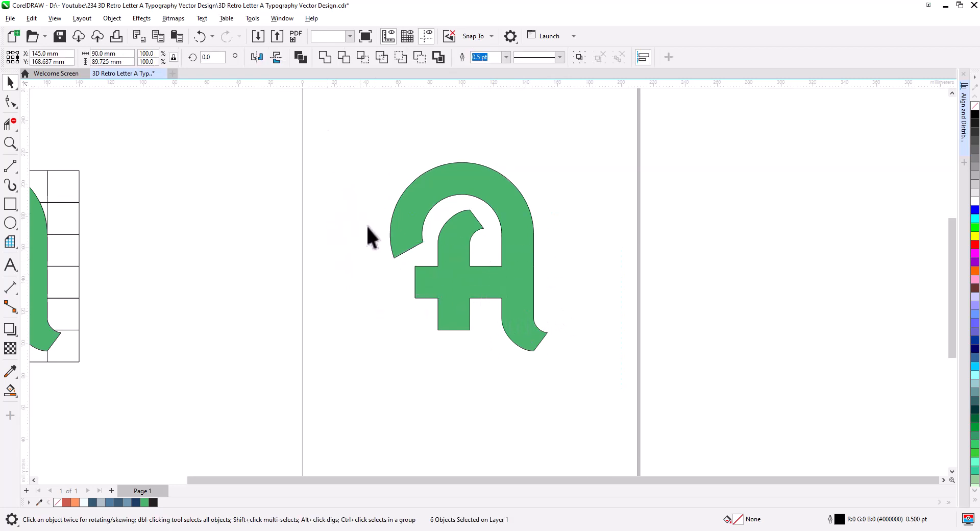
# Remove the letter's fill and give it a black outline.
pyautogui.click(522, 299)
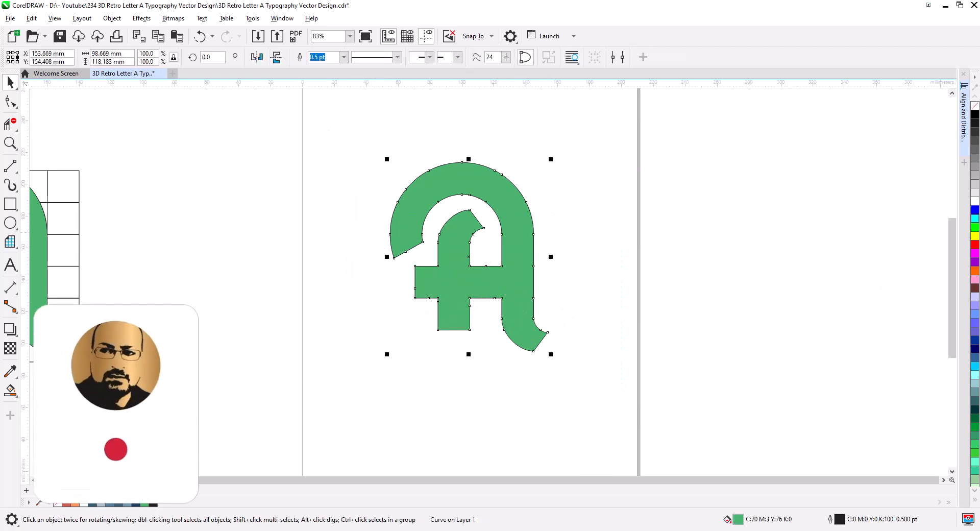
pyautogui.rightClick(974, 115)
pyautogui.click(976, 106)
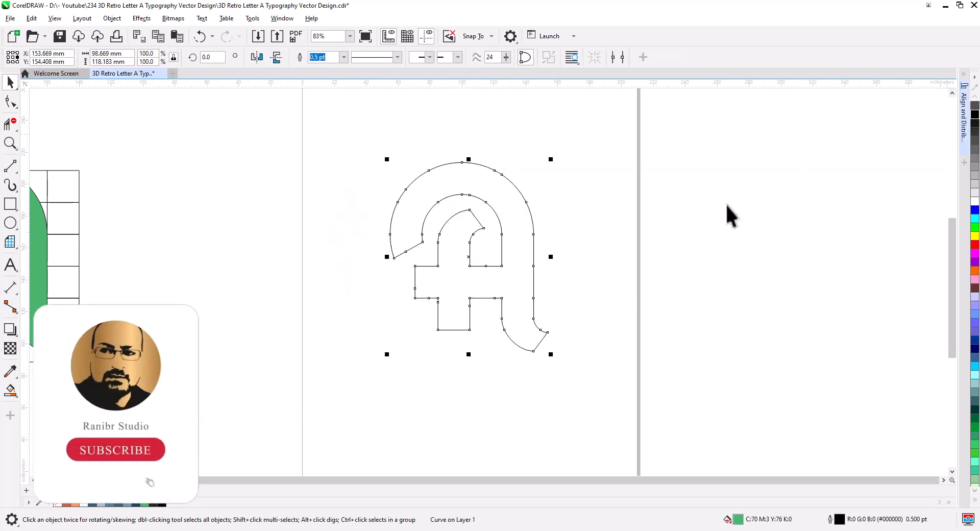
pyautogui.click(687, 233)
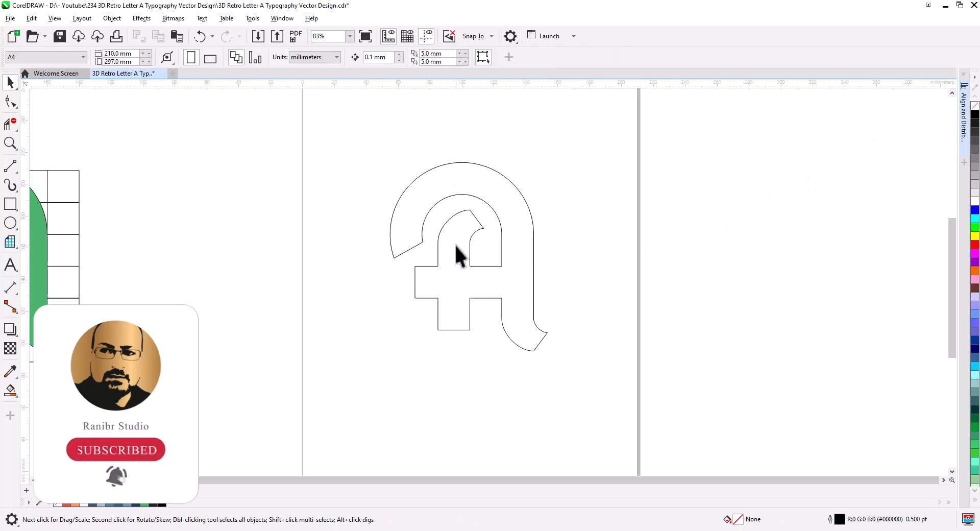
pyautogui.click(462, 264)
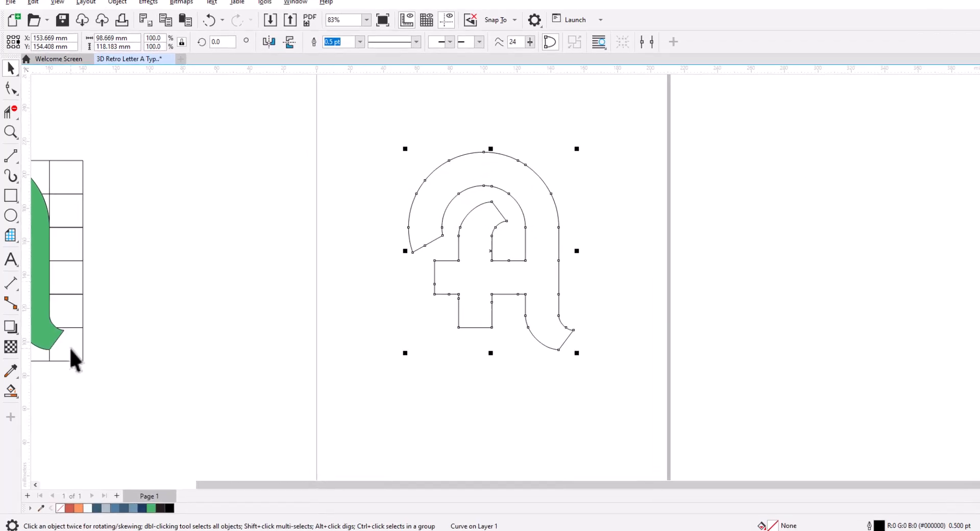
# Add an outside contour around the letter outline with the Contour tool.
pyautogui.click(15, 266)
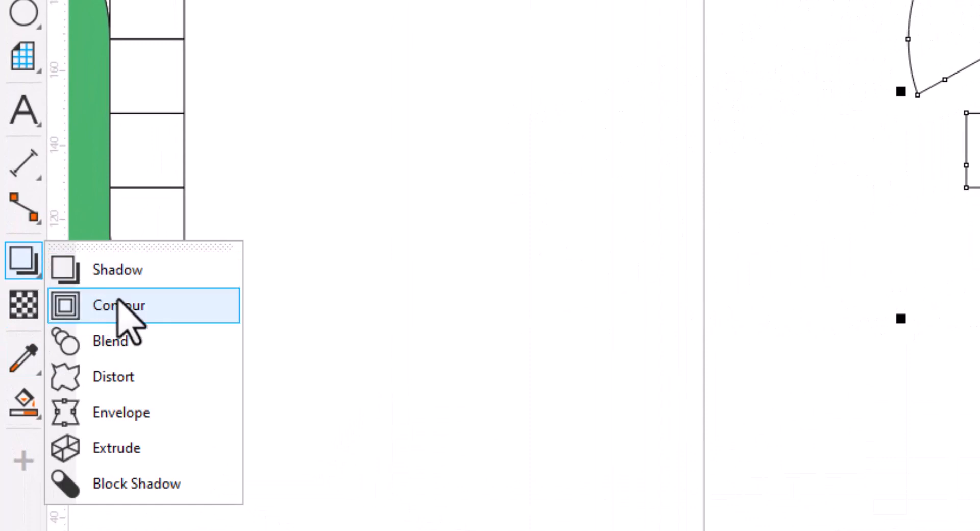
pyautogui.click(120, 305)
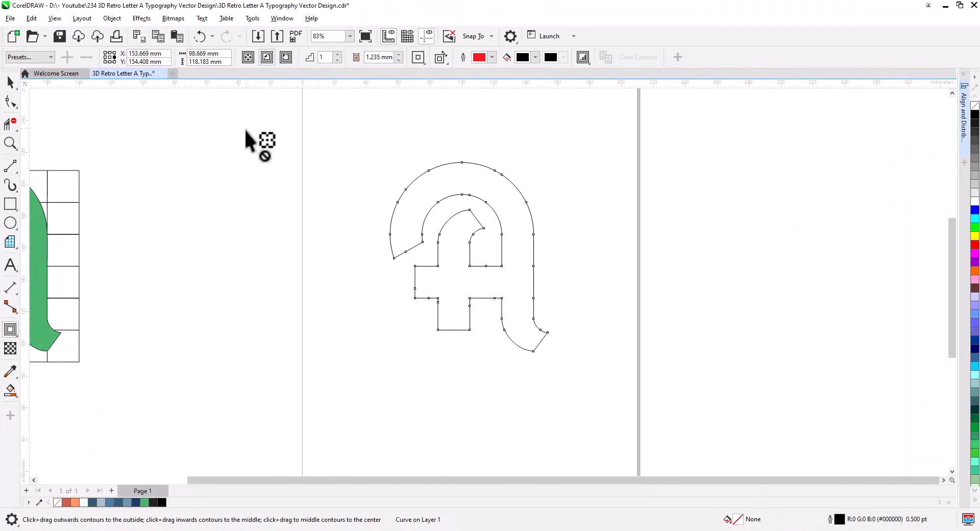
pyautogui.click(266, 58)
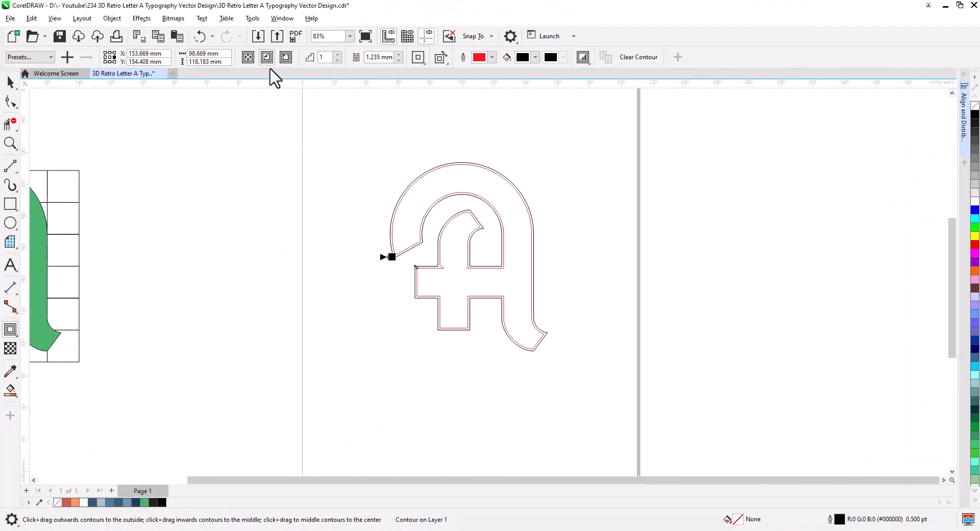
# Break the contour apart from the letter outline.
pyautogui.scroll(2, 424, 225)
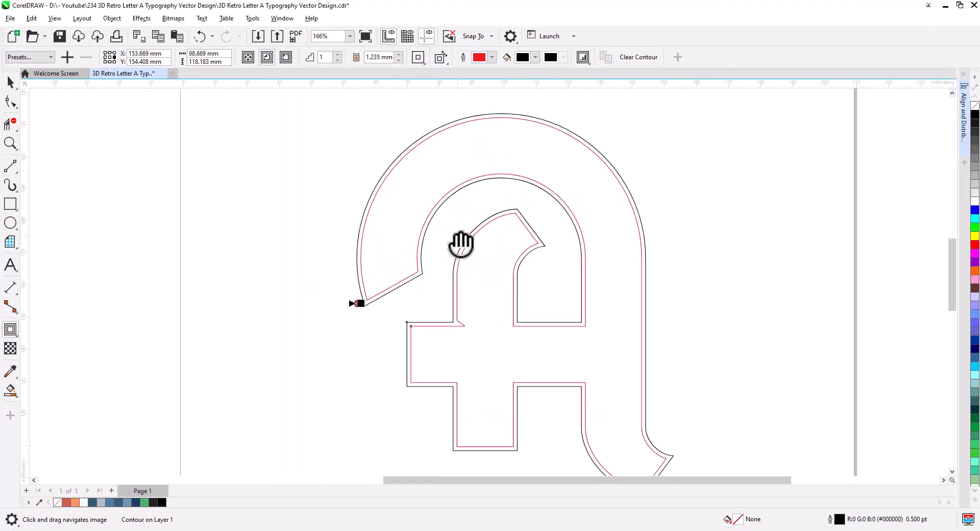
pyautogui.moveTo(459, 241); pyautogui.dragTo(393, 240)
pyautogui.scroll(1, 383, 246)
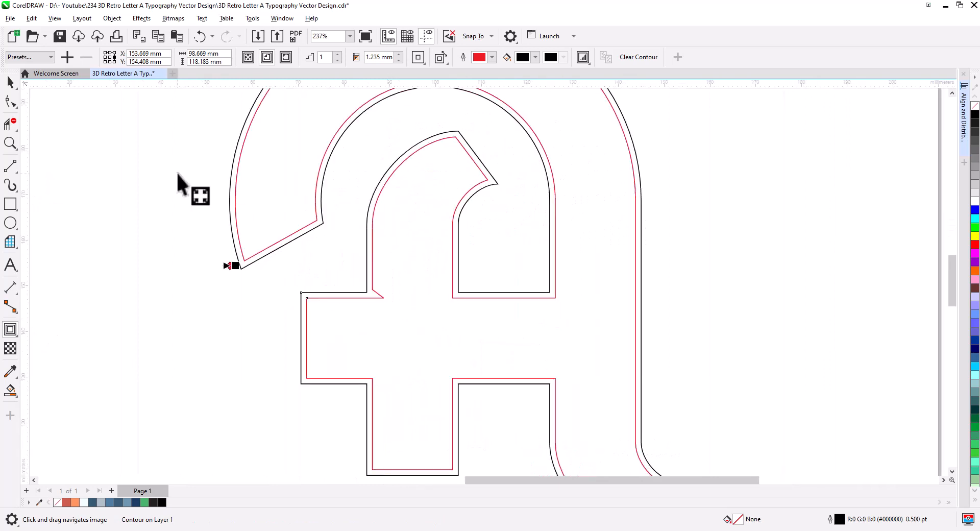
pyautogui.click(10, 80)
pyautogui.rightClick(317, 224)
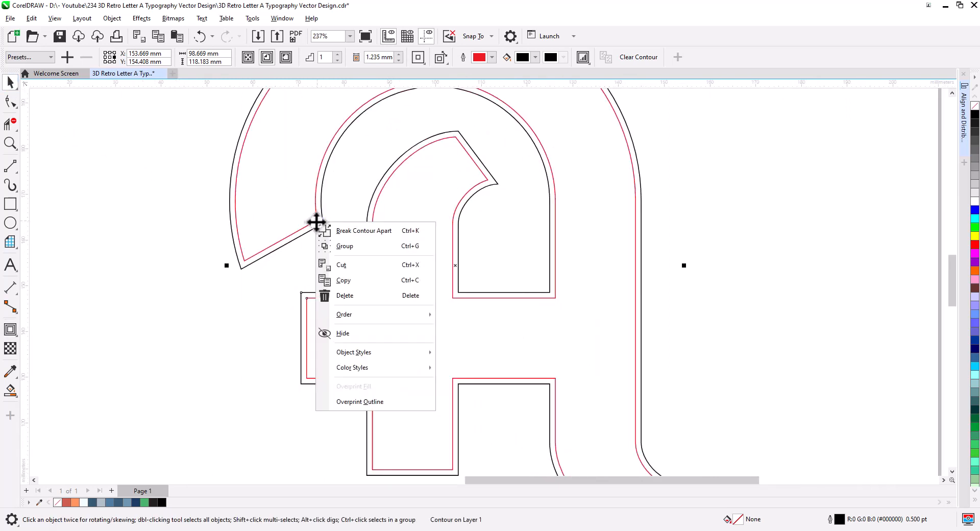
pyautogui.click(363, 231)
pyautogui.click(210, 307)
# Align the contour's corner nodes at the crossbar vertically with the Shape tool.
pyautogui.scroll(3, 378, 313)
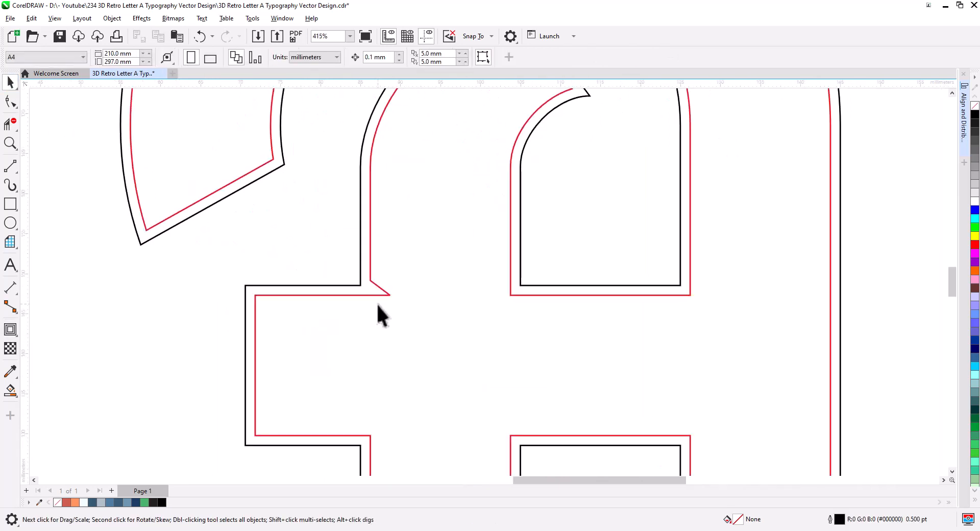
pyautogui.click(10, 102)
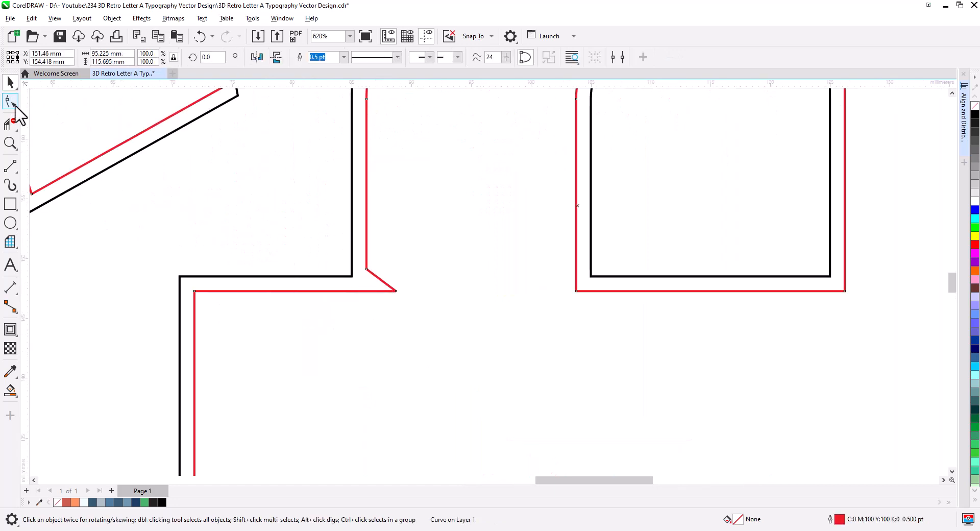
pyautogui.click(357, 291)
pyautogui.moveTo(379, 273); pyautogui.dragTo(361, 273)
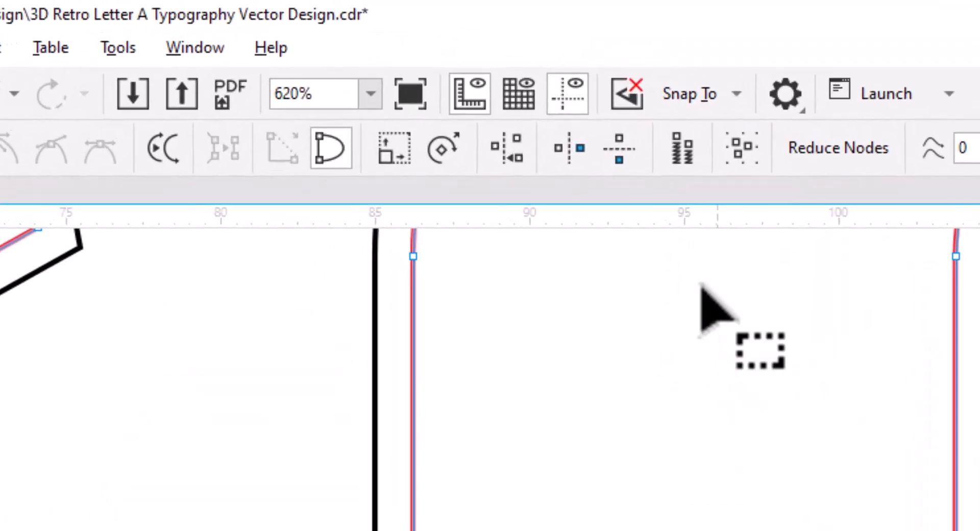
pyautogui.click(507, 148)
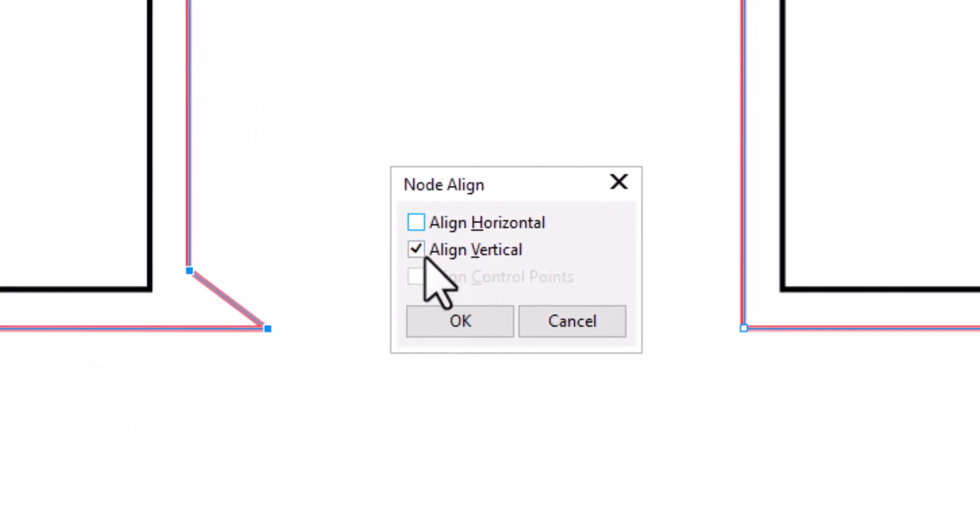
pyautogui.click(466, 329)
# Delete the leftover node at the contour's crossbar corner.
pyautogui.scroll(-1, 245, 291)
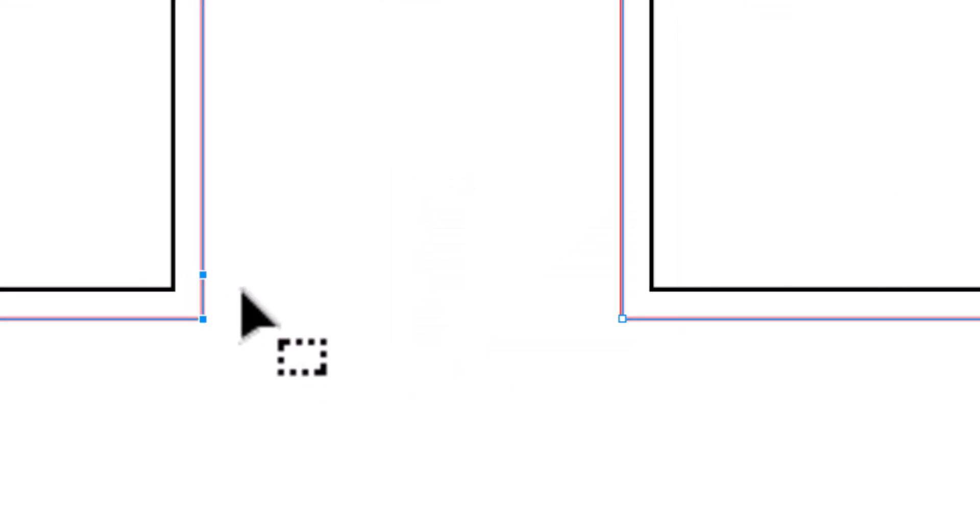
pyautogui.press('Delete')
pyautogui.scroll(-3, 237, 294)
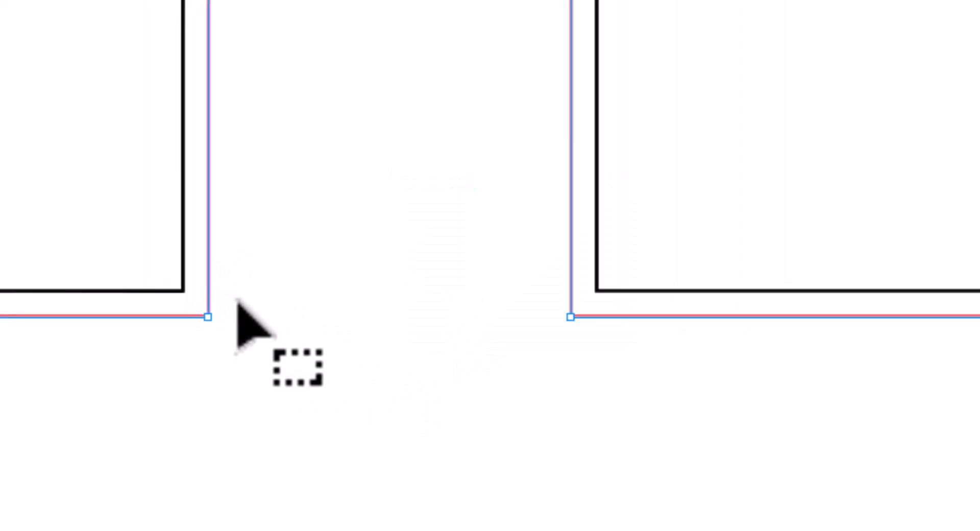
pyautogui.moveTo(422, 295); pyautogui.dragTo(412, 292)
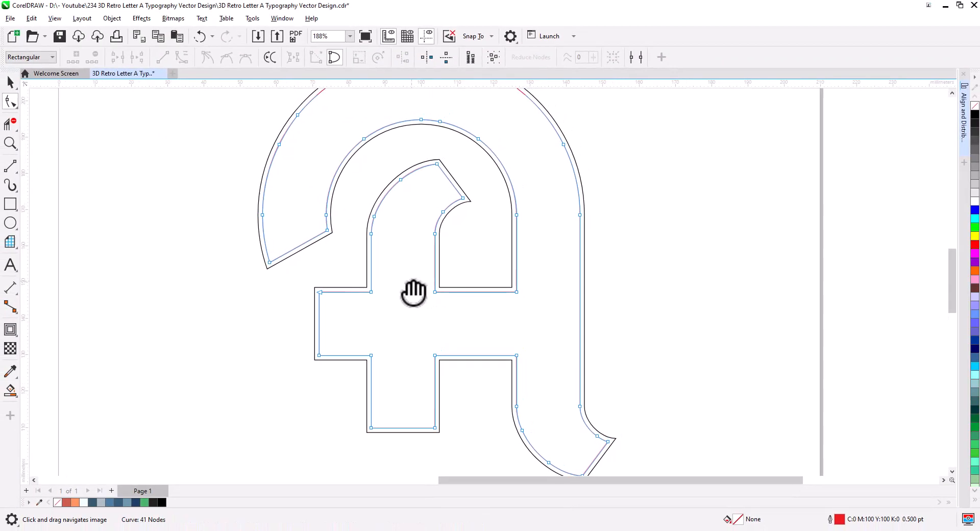
pyautogui.scroll(-1, 359, 299)
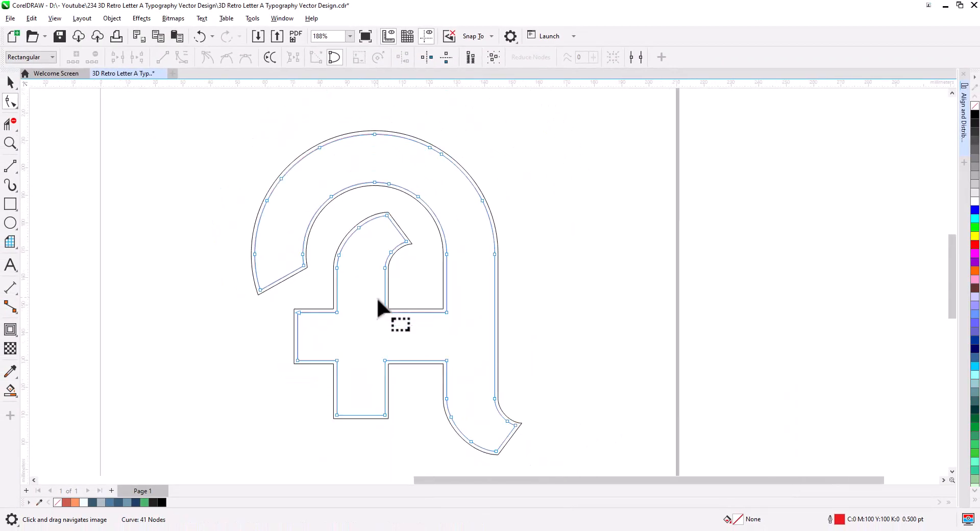
pyautogui.press('space')
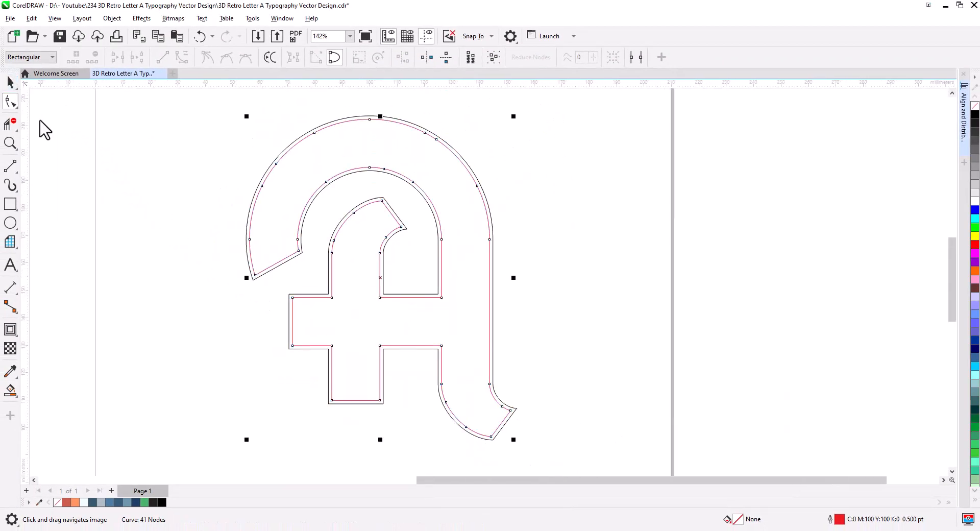
pyautogui.click(224, 329)
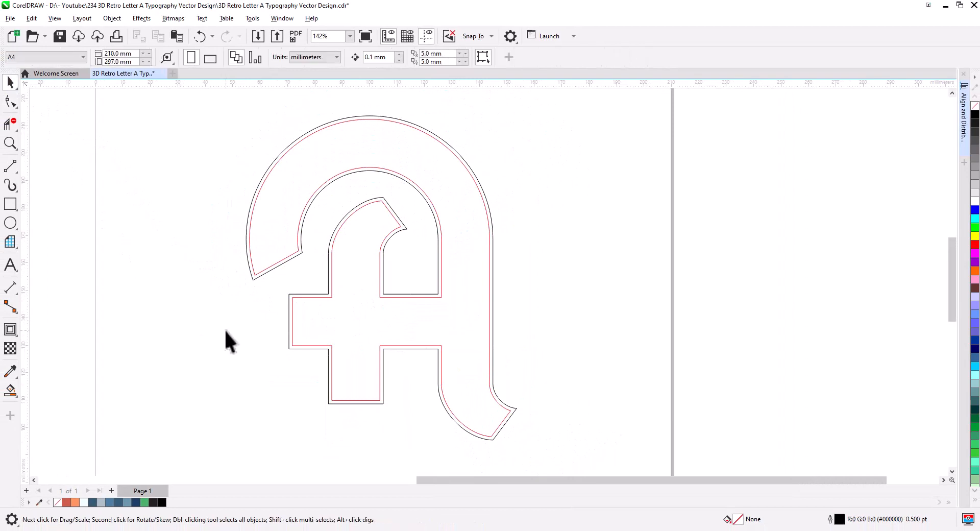
# Duplicate the inner letter outline, offset the copy down and to the right, and give it a red outline.
pyautogui.click(302, 142)
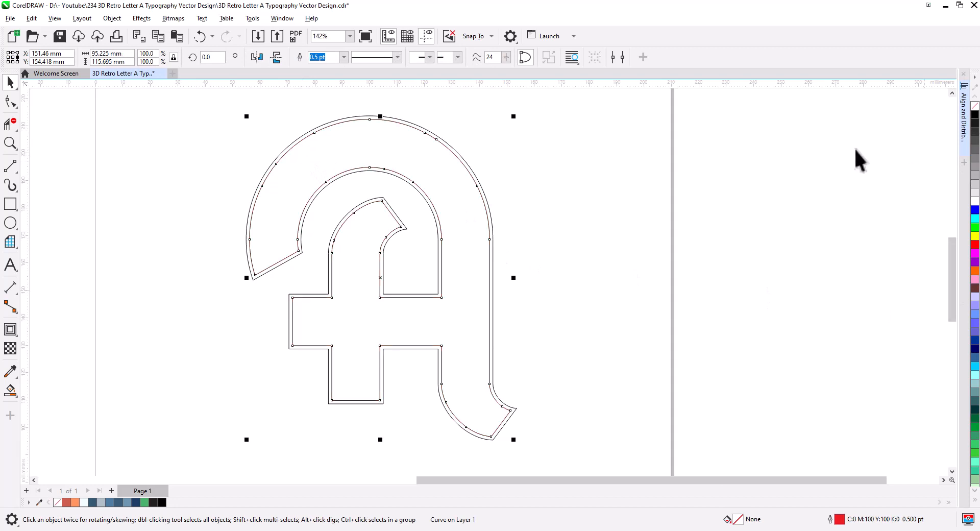
pyautogui.click(618, 187)
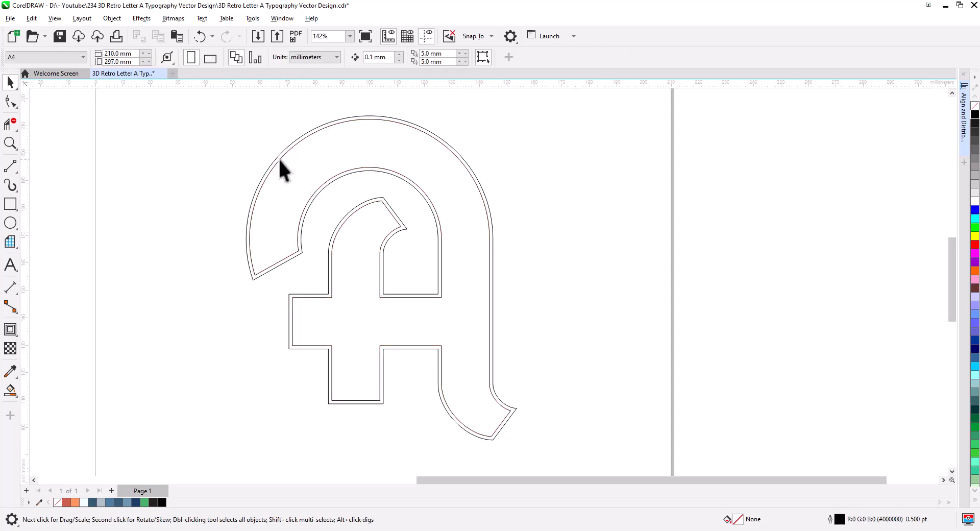
pyautogui.moveTo(278, 157); pyautogui.dragTo(289, 173)
pyautogui.click(313, 196)
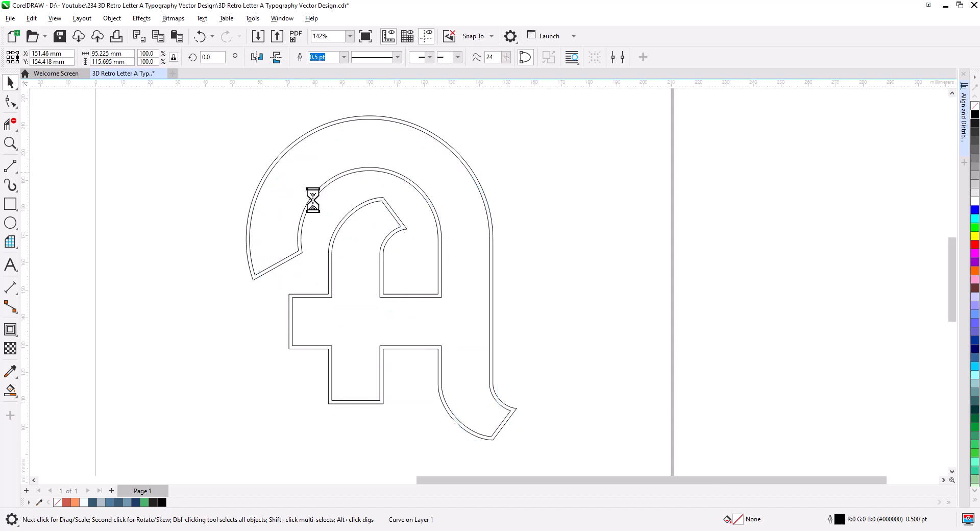
pyautogui.rightClick(974, 245)
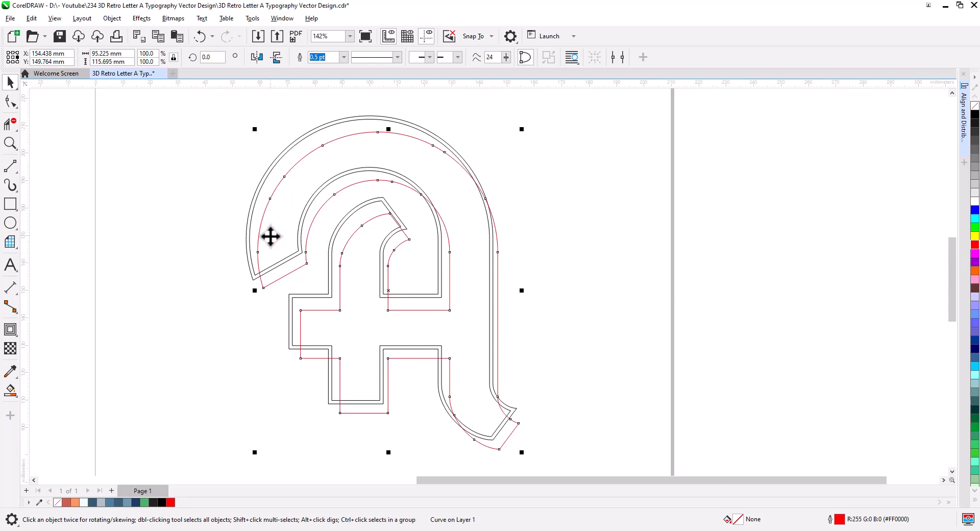
pyautogui.click(350, 143)
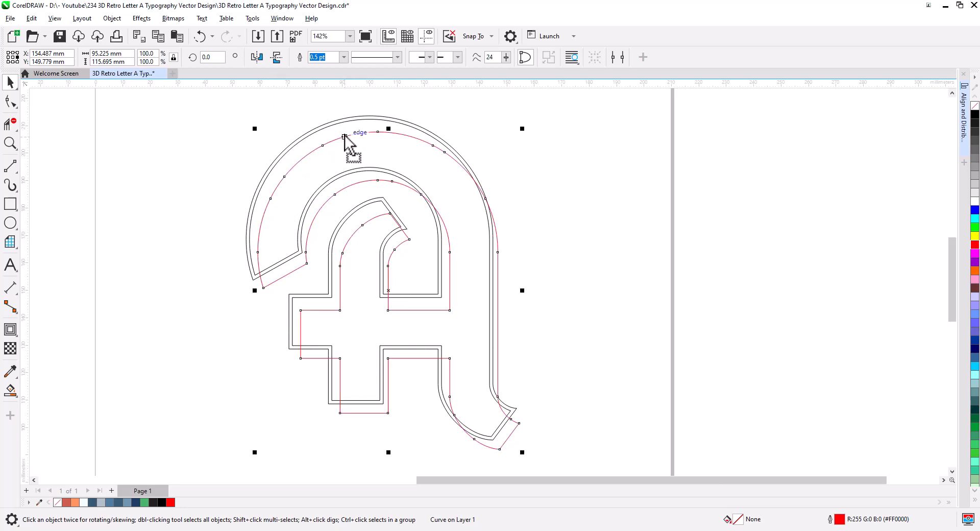
pyautogui.click(279, 372)
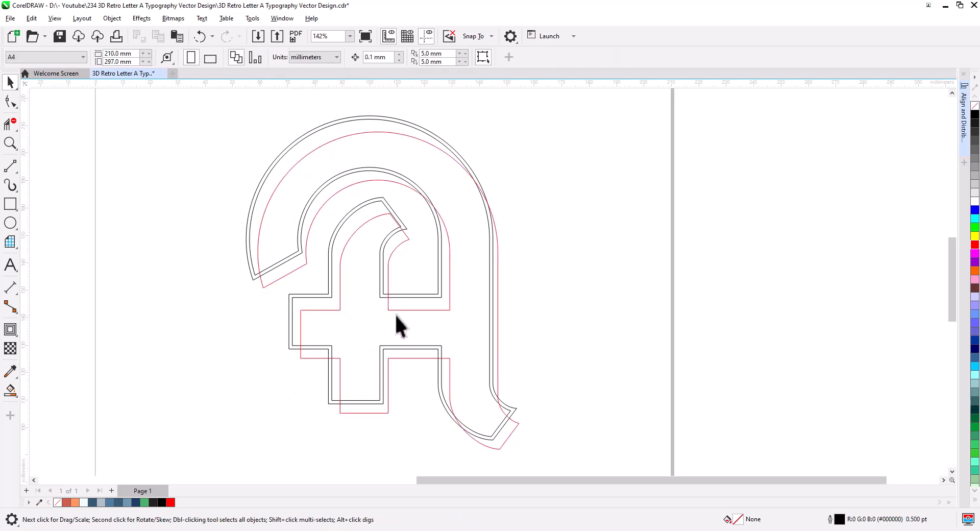
# Nudge the red offset copy slightly to fine-tune its position.
pyautogui.scroll(3, 266, 345)
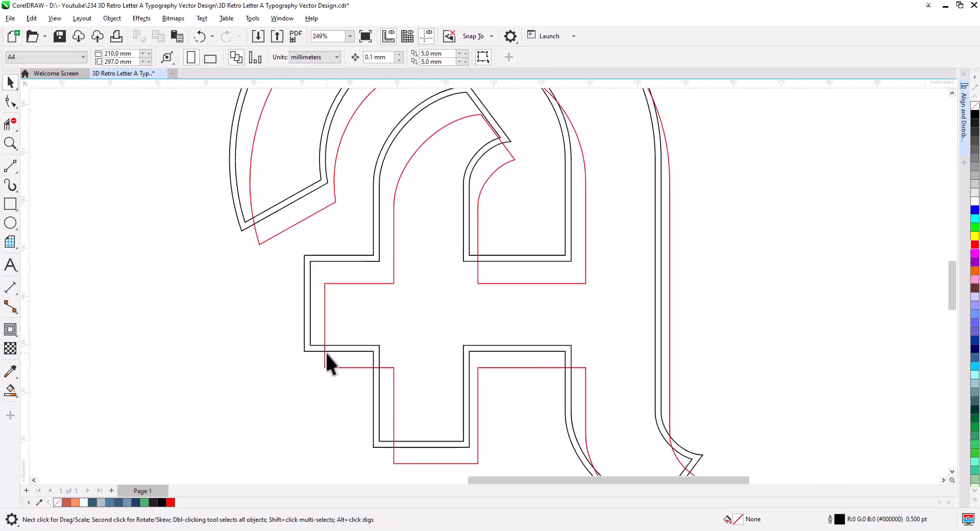
pyautogui.moveTo(256, 234); pyautogui.dragTo(232, 322)
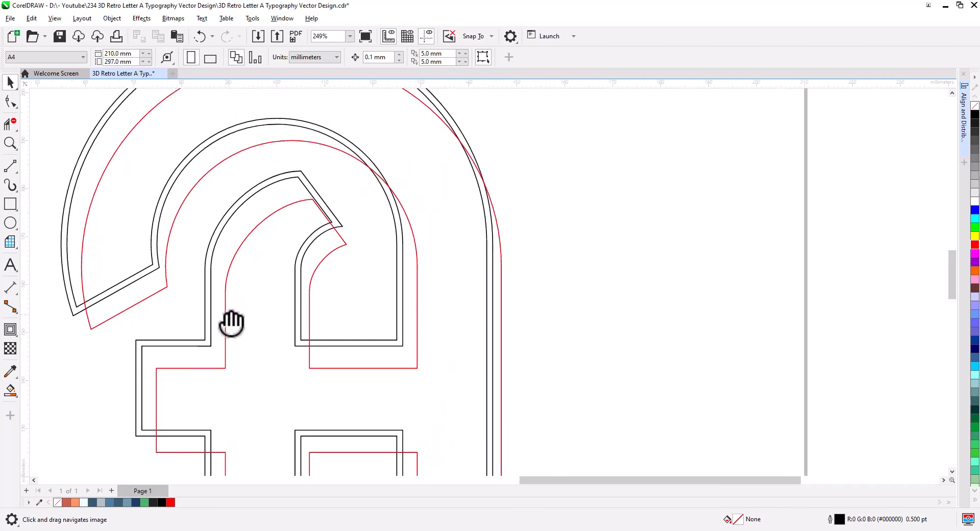
pyautogui.scroll(2, 322, 231)
pyautogui.click(329, 212)
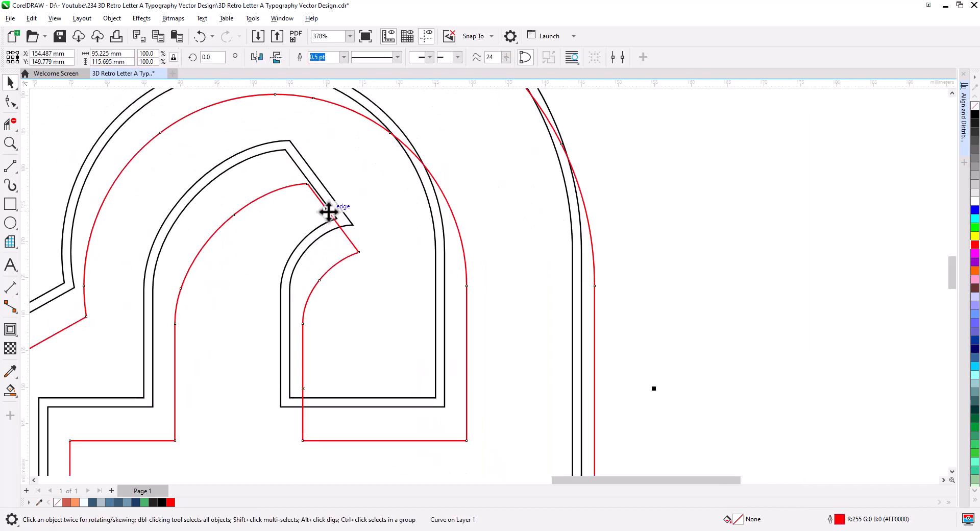
pyautogui.moveTo(328, 211); pyautogui.dragTo(330, 210)
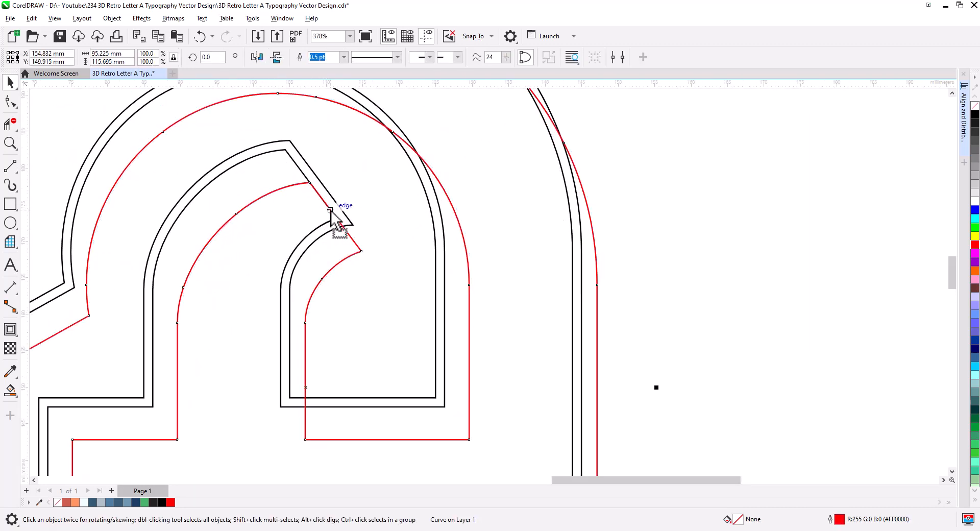
pyautogui.scroll(-1, 310, 306)
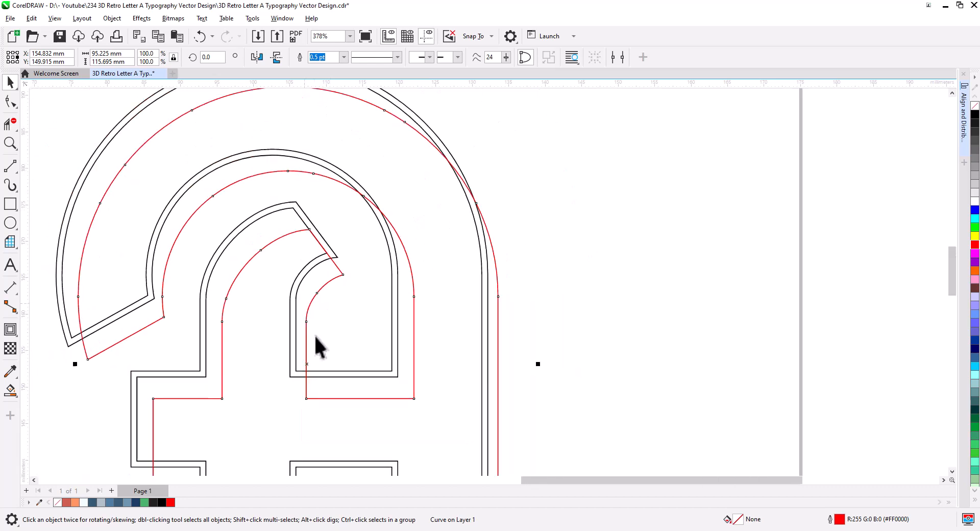
pyautogui.moveTo(358, 407); pyautogui.dragTo(361, 221)
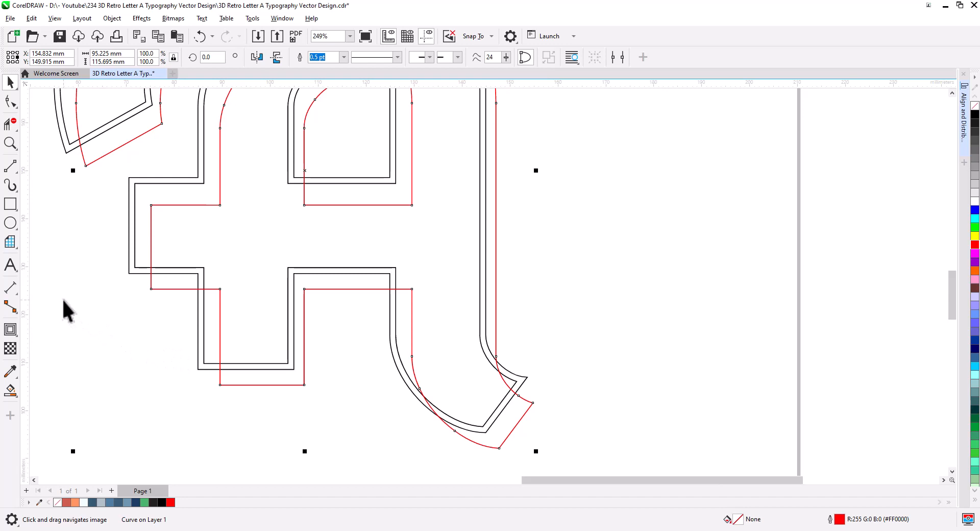
# Draw short 2-point lines connecting the letter outline's corners to the red copy's corners.
pyautogui.click(10, 166)
pyautogui.moveTo(205, 267); pyautogui.dragTo(220, 289)
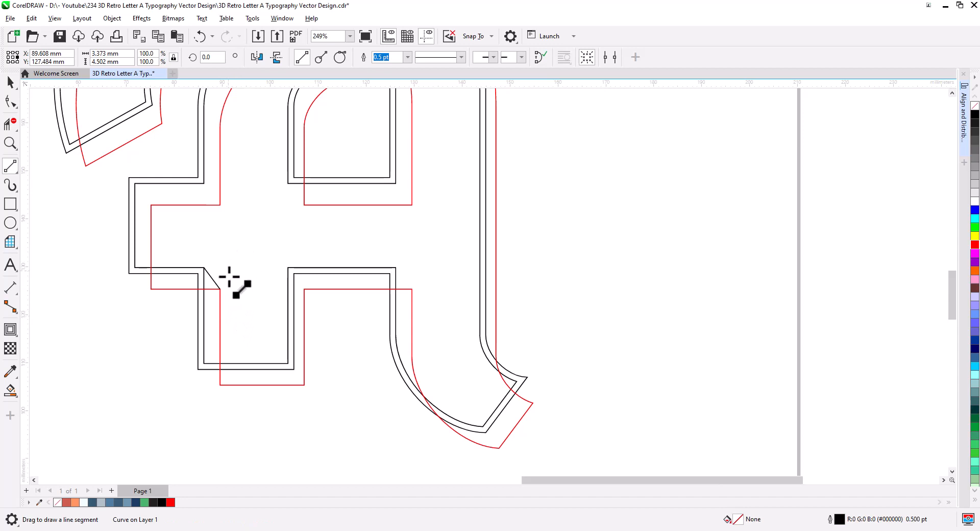
pyautogui.moveTo(390, 283); pyautogui.dragTo(304, 280)
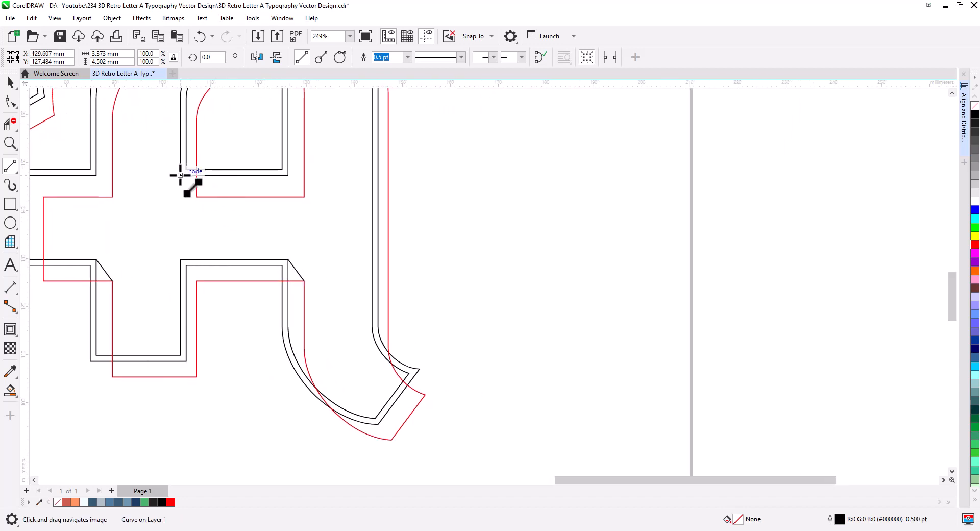
pyautogui.moveTo(180, 175); pyautogui.dragTo(354, 397)
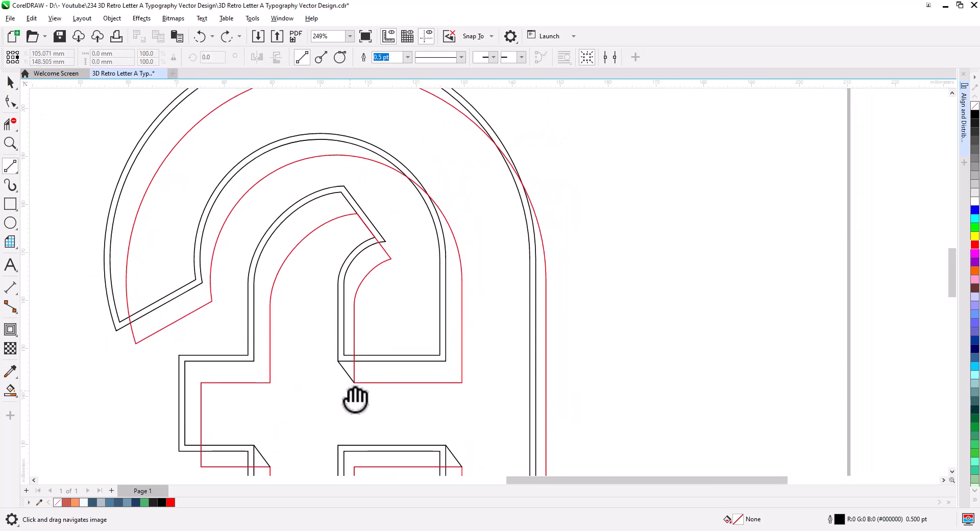
# Smart-fill the side-face regions of the letter's upper arc, inner counter and crossbar between the outline and the red copy.
pyautogui.click(9, 391)
pyautogui.click(122, 258)
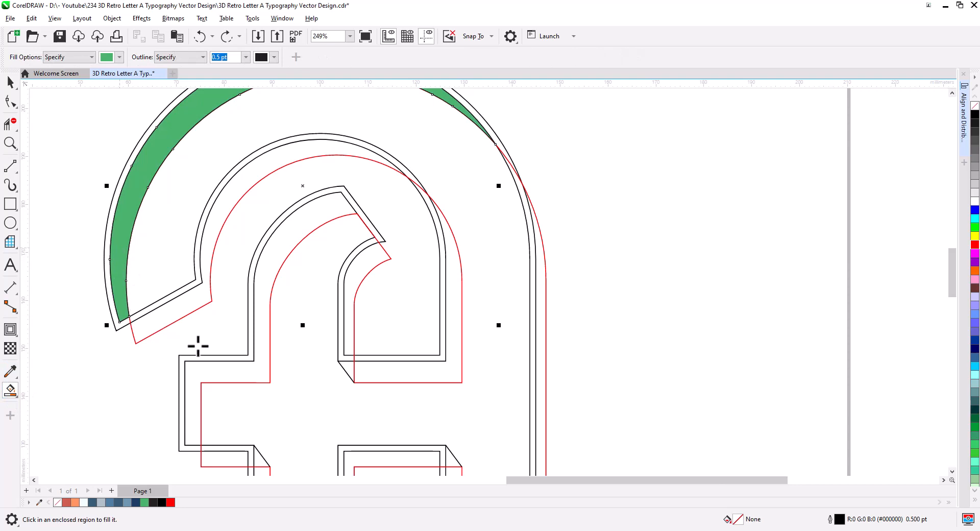
pyautogui.moveTo(198, 346)
pyautogui.mouseDown()
pyautogui.moveTo(140, 240)
pyautogui.moveTo(129, 339)
pyautogui.moveTo(114, 368)
pyautogui.mouseUp()
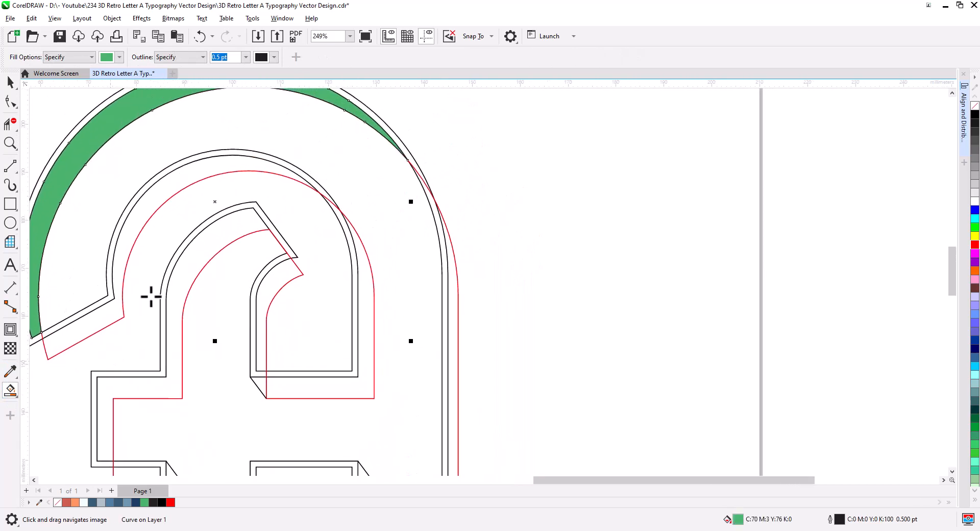
pyautogui.click(368, 344)
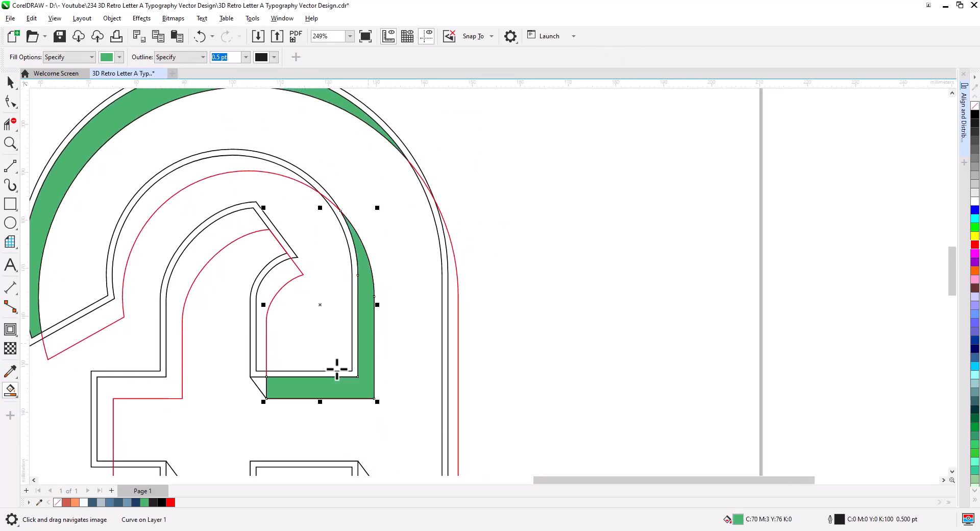
pyautogui.click(260, 383)
pyautogui.click(171, 391)
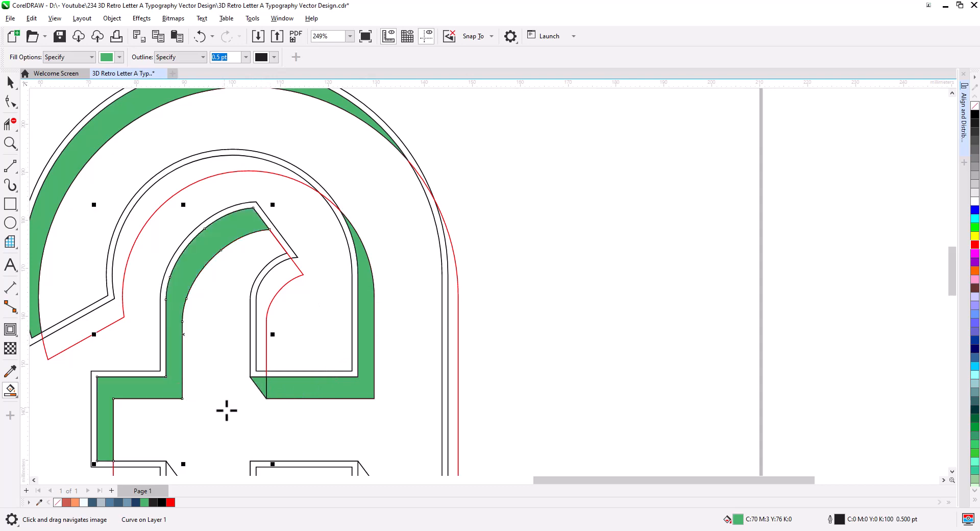
# Smart-fill the remaining side-face slivers at the crossbar's lower corners, the right leg and the tail.
pyautogui.moveTo(225, 408); pyautogui.dragTo(234, 271)
pyautogui.click(170, 267)
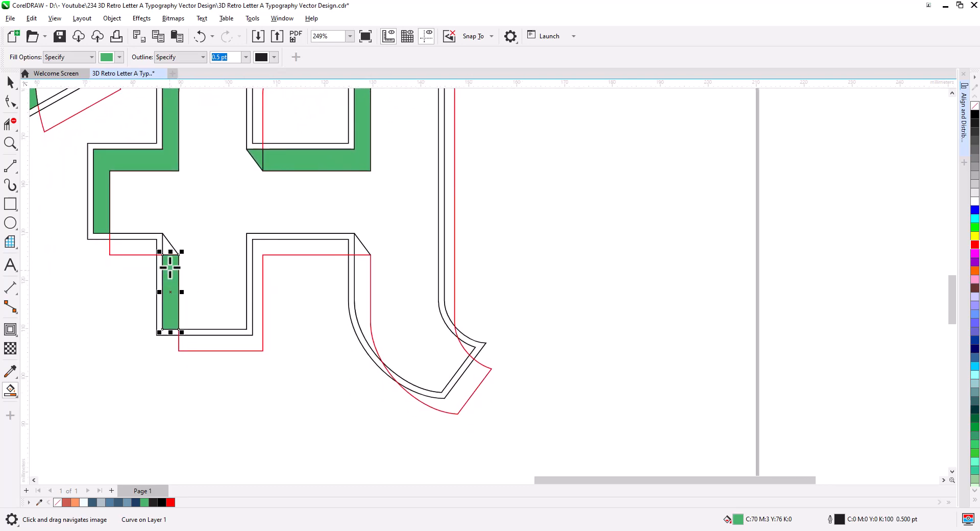
pyautogui.click(167, 248)
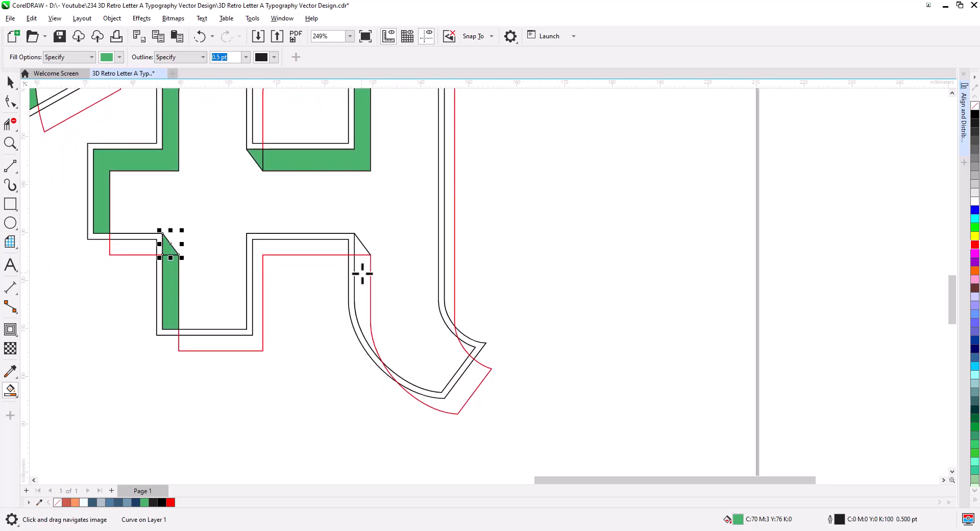
pyautogui.click(363, 274)
pyautogui.click(362, 249)
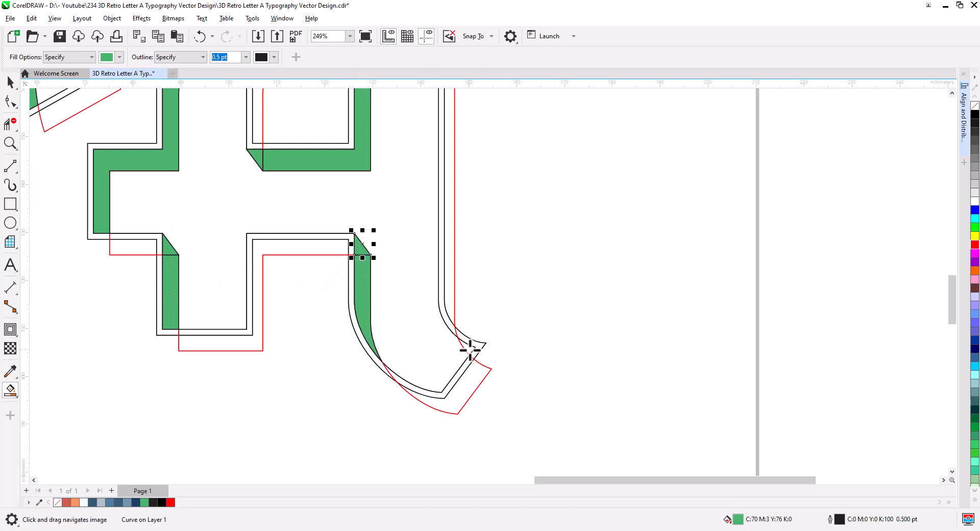
pyautogui.click(469, 347)
# Select all the smart-filled side faces and fill them red.
pyautogui.click(9, 85)
pyautogui.scroll(-2, 355, 371)
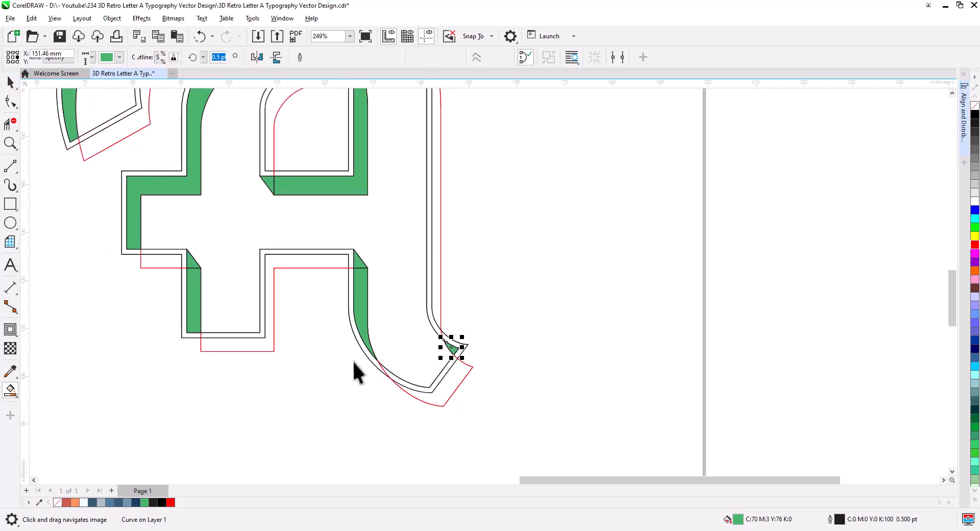
pyautogui.moveTo(362, 396); pyautogui.dragTo(392, 382)
pyautogui.click(388, 304)
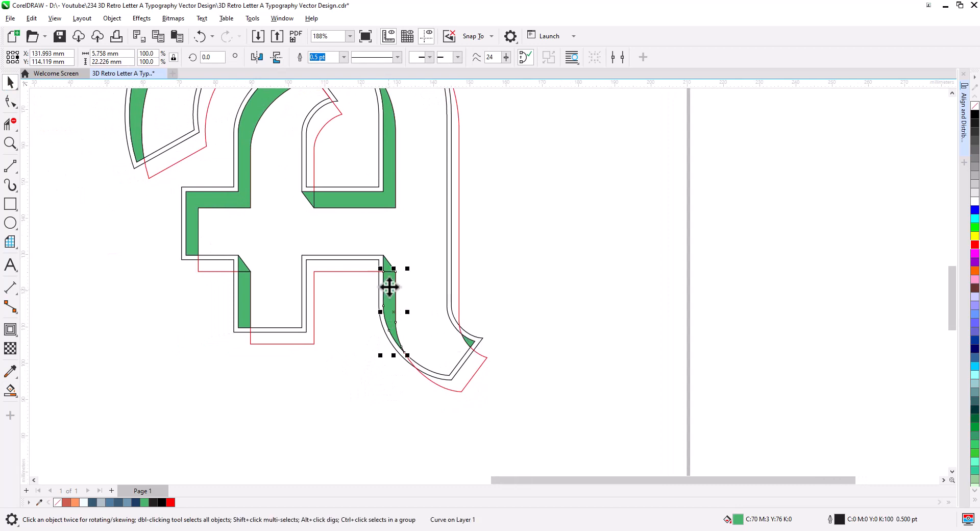
pyautogui.keyDown('shift'); pyautogui.click(390, 264); pyautogui.keyUp('shift')
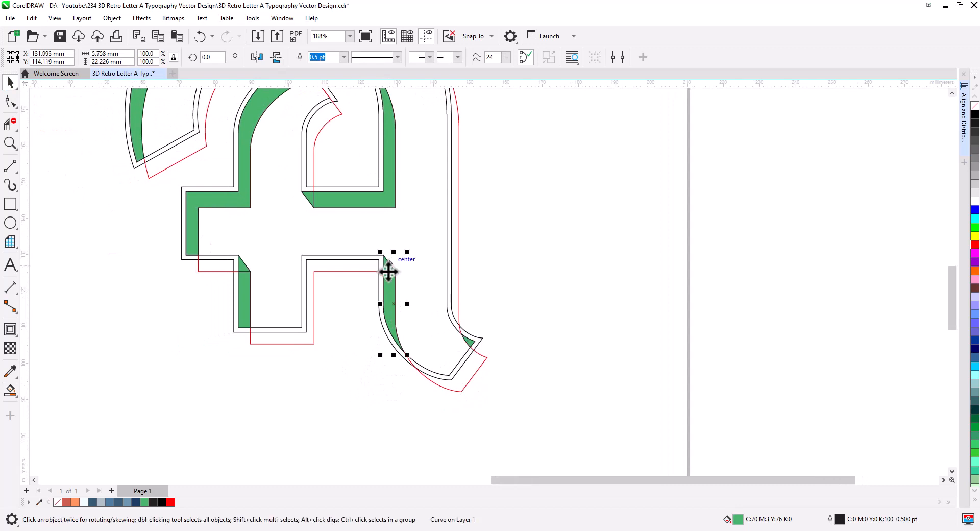
pyautogui.keyDown('shift'); pyautogui.click(468, 341); pyautogui.keyUp('shift')
pyautogui.keyDown('shift'); pyautogui.click(247, 299); pyautogui.keyUp('shift')
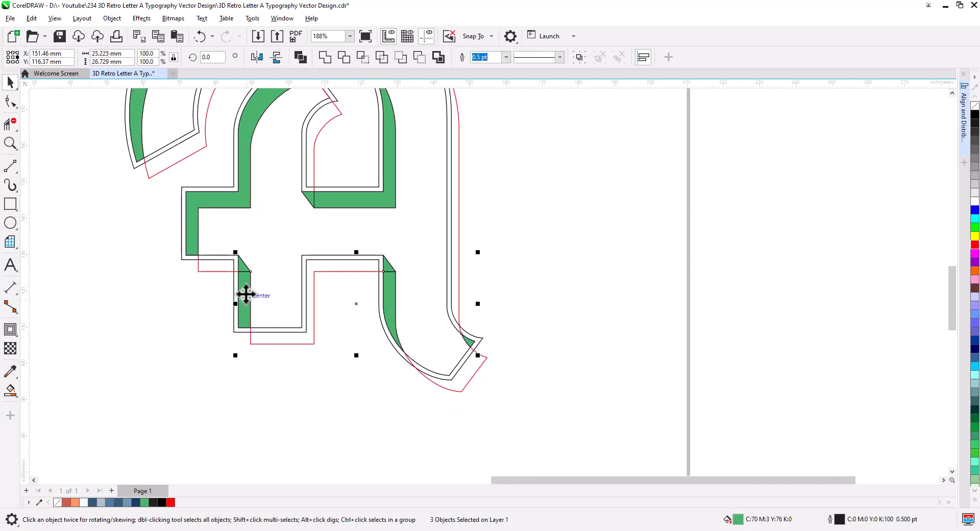
pyautogui.keyDown('shift'); pyautogui.click(241, 265); pyautogui.keyUp('shift')
pyautogui.keyDown('shift'); pyautogui.click(218, 200); pyautogui.keyUp('shift')
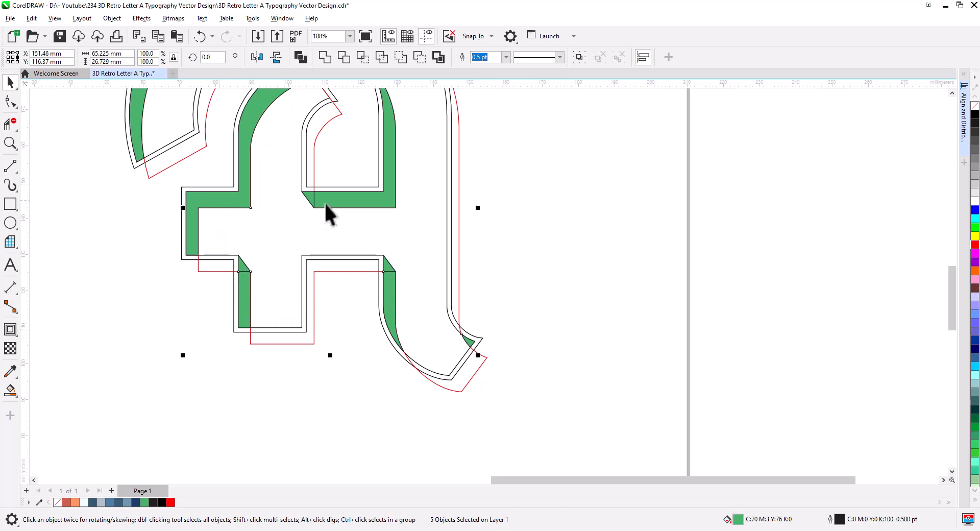
pyautogui.keyDown('shift'); pyautogui.click(309, 197); pyautogui.keyUp('shift')
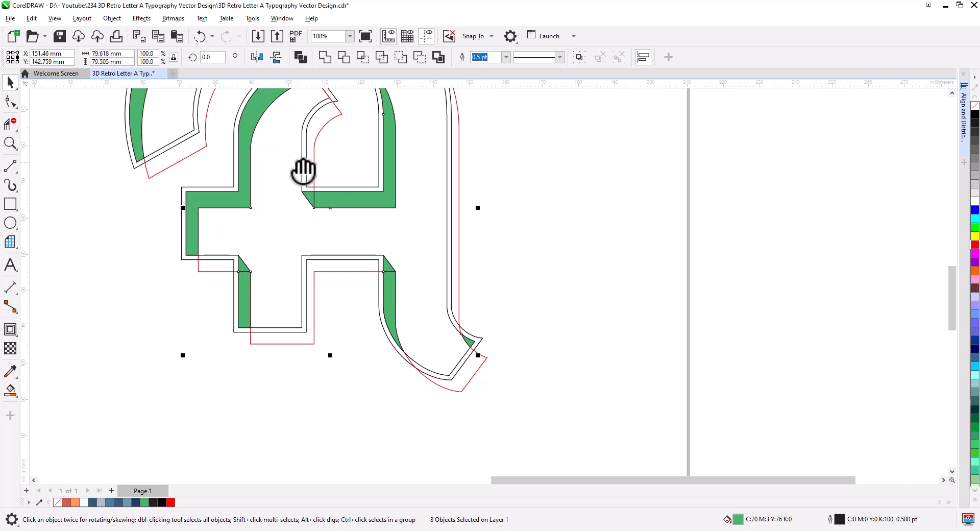
pyautogui.moveTo(300, 167); pyautogui.dragTo(301, 293)
pyautogui.keyDown('shift'); pyautogui.click(152, 184); pyautogui.keyUp('shift')
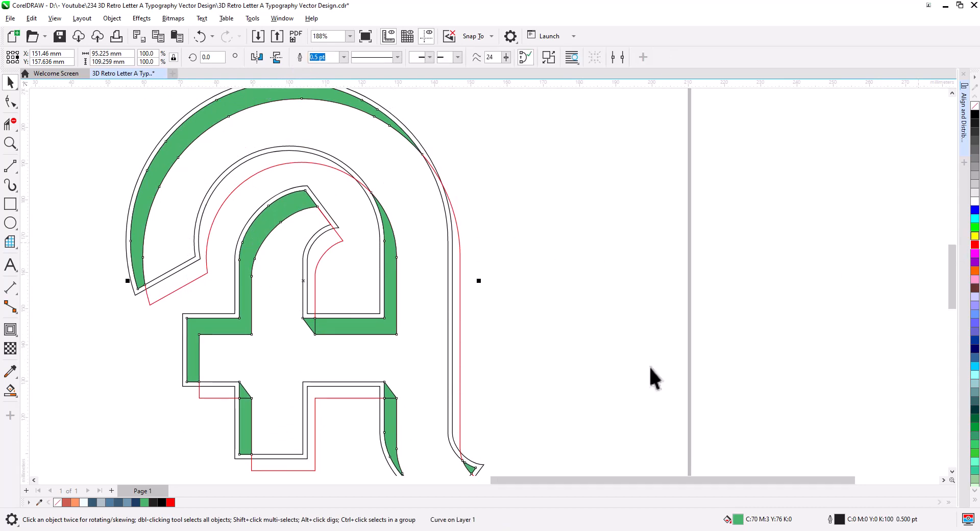
pyautogui.click(172, 502)
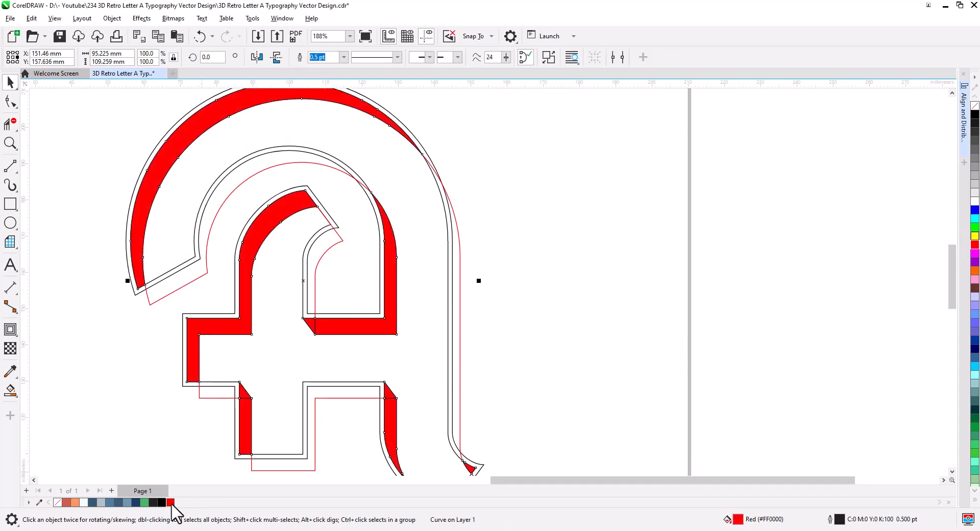
# Recolour the side faces with the dark coral palette swatch.
pyautogui.scroll(-1, 335, 341)
pyautogui.scroll(-2, 335, 341)
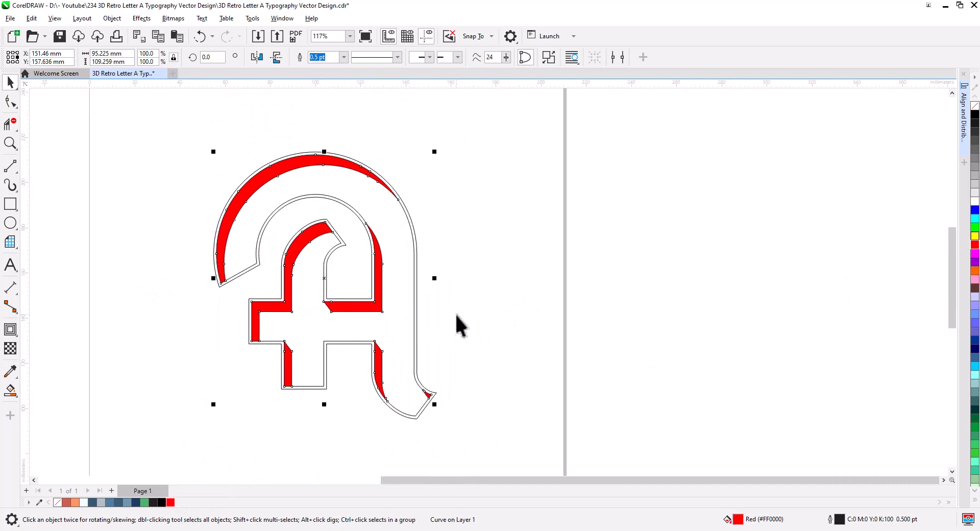
pyautogui.click(354, 182)
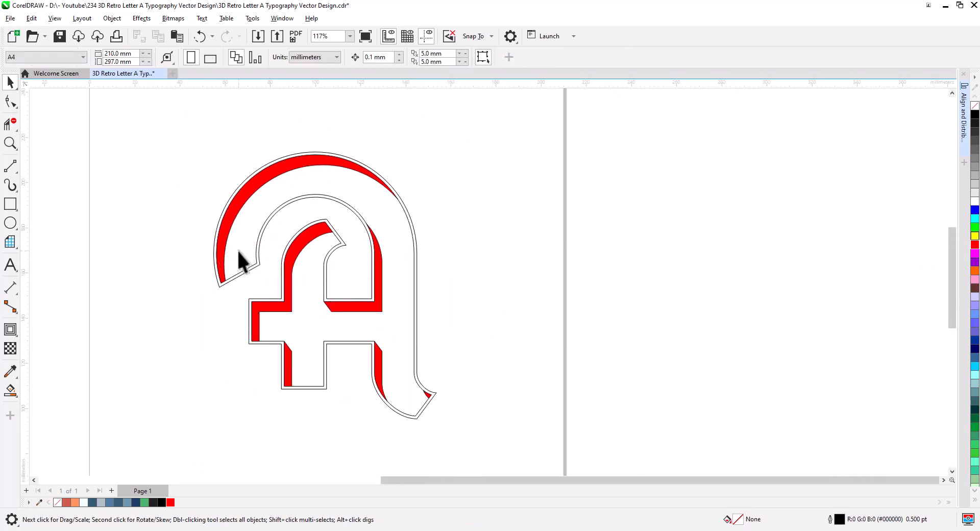
pyautogui.click(224, 240)
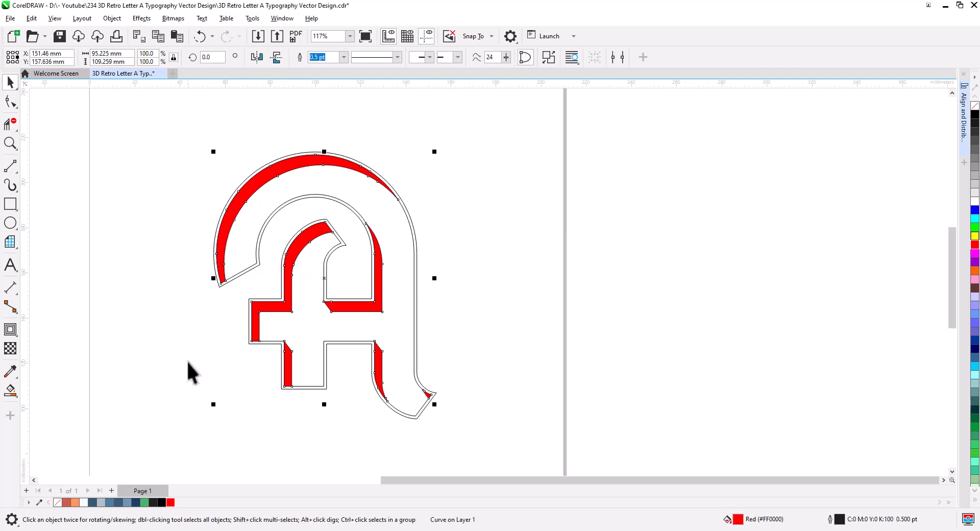
pyautogui.click(67, 503)
pyautogui.click(212, 416)
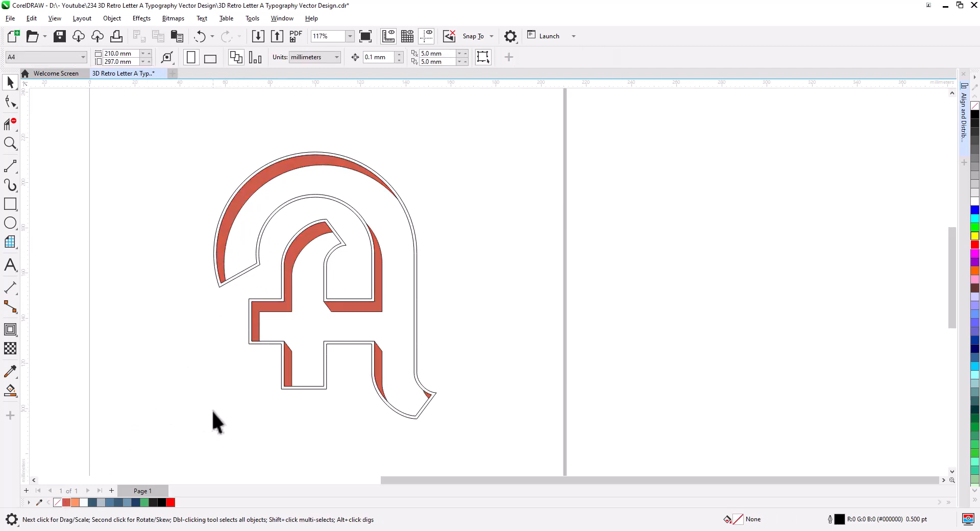
# Smart-fill the letter's front face and colour it light orange.
pyautogui.click(11, 393)
pyautogui.click(397, 250)
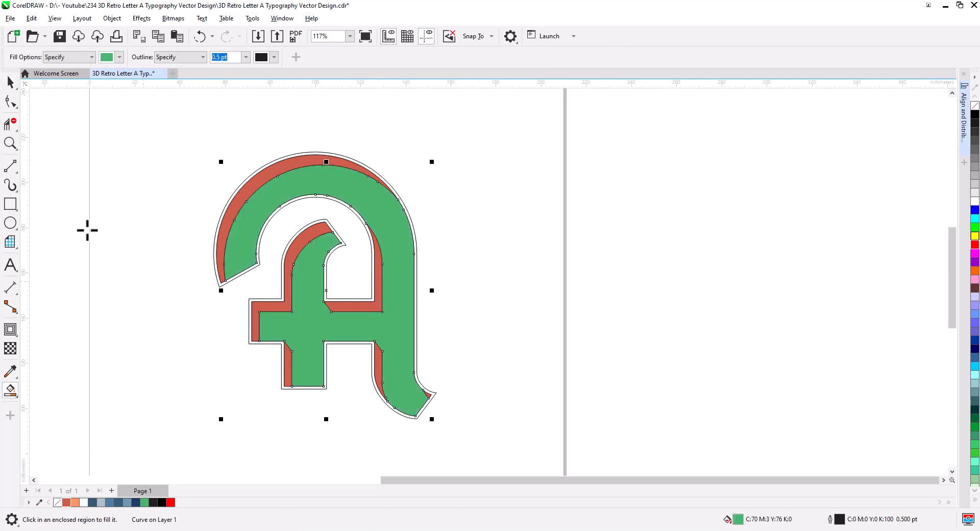
pyautogui.press('space')
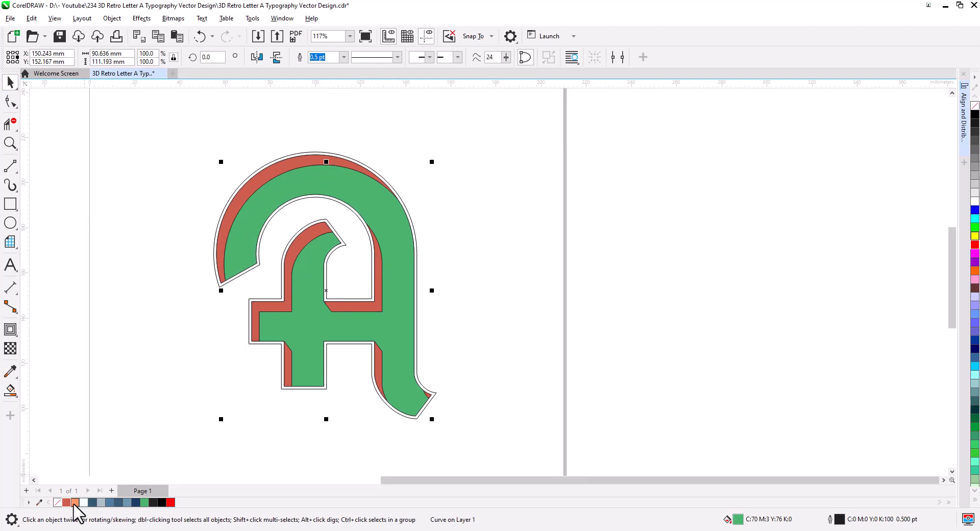
pyautogui.click(75, 502)
pyautogui.click(201, 380)
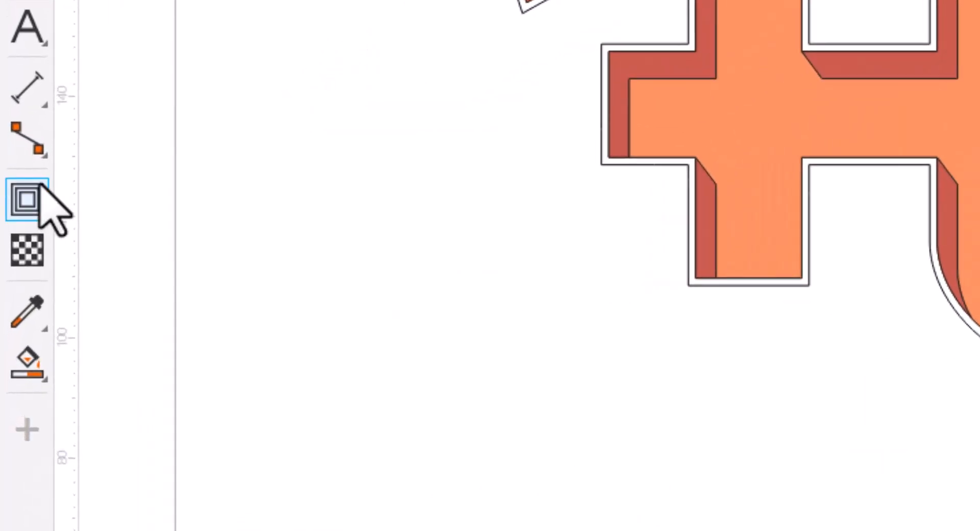
# Apply a black Block Shadow to the letter, about 6.35 mm deep at roughly 293.6°.
pyautogui.click(38, 186)
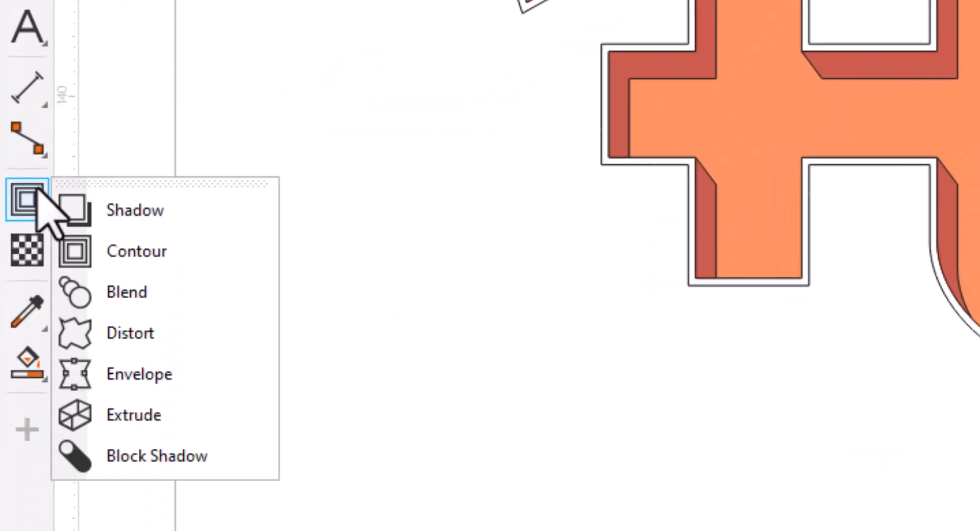
pyautogui.click(151, 456)
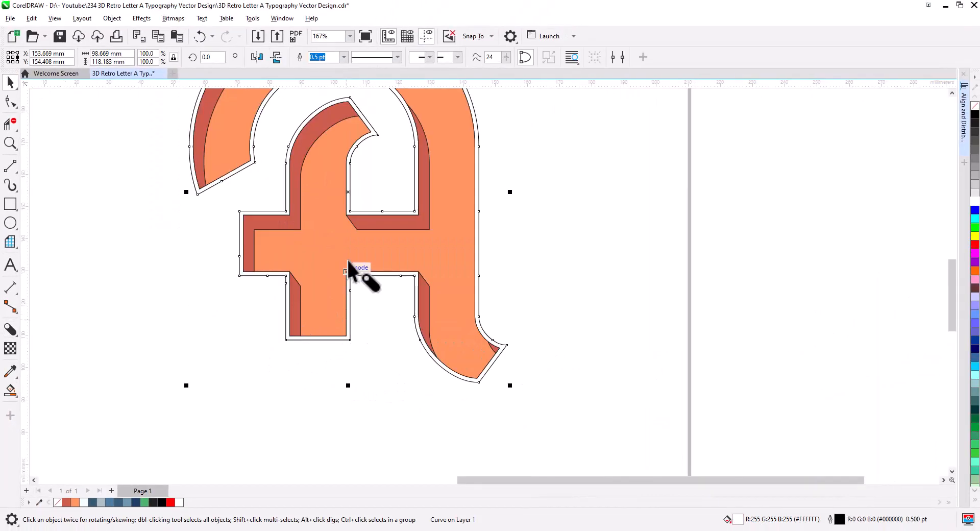
pyautogui.moveTo(357, 280); pyautogui.dragTo(353, 210)
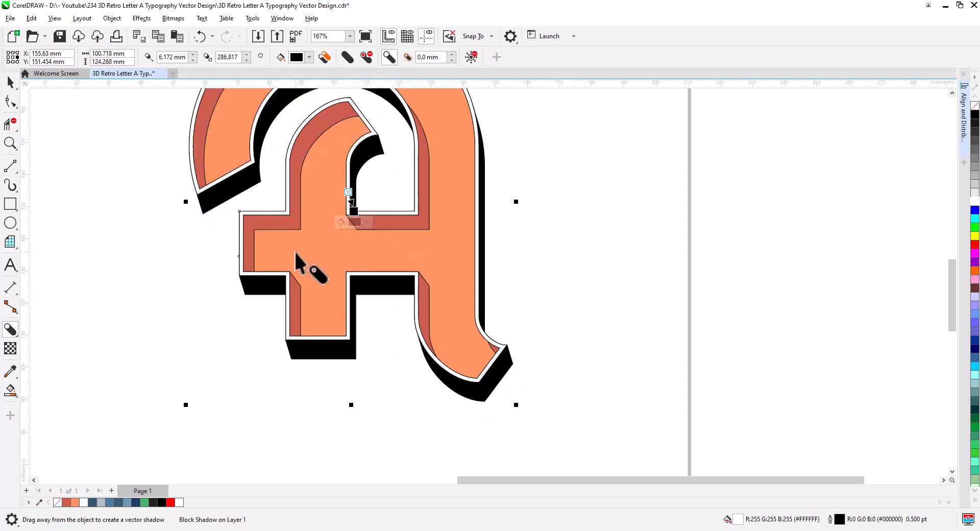
pyautogui.scroll(2, 294, 250)
pyautogui.moveTo(268, 207); pyautogui.dragTo(280, 361)
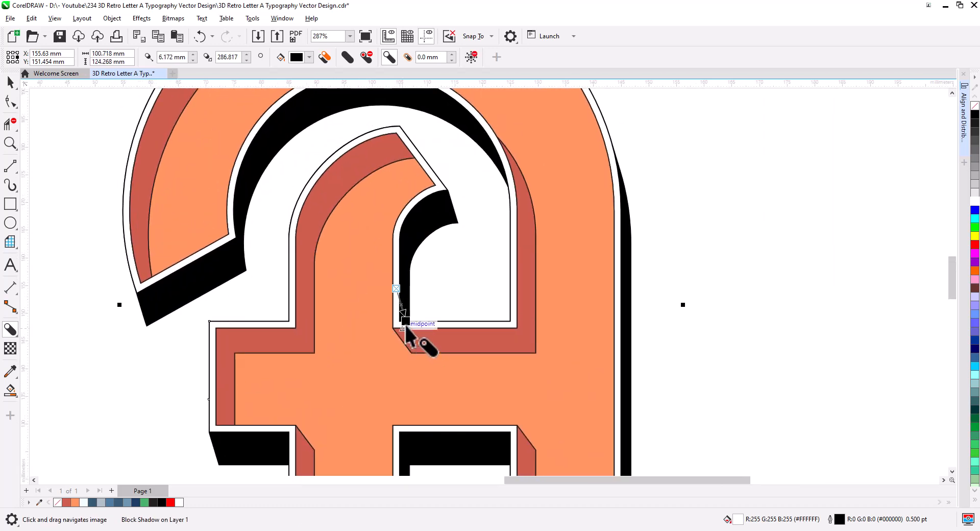
pyautogui.moveTo(405, 322); pyautogui.dragTo(406, 321)
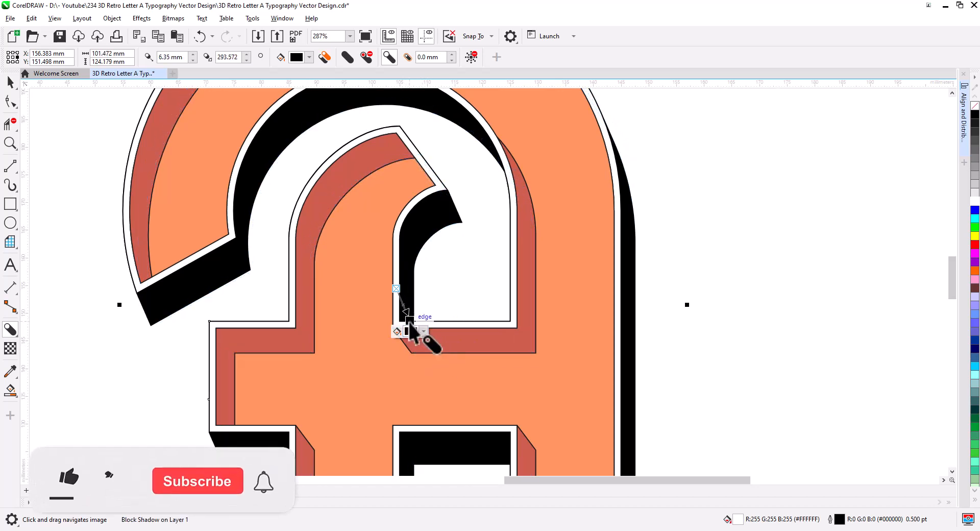
pyautogui.scroll(-2, 459, 366)
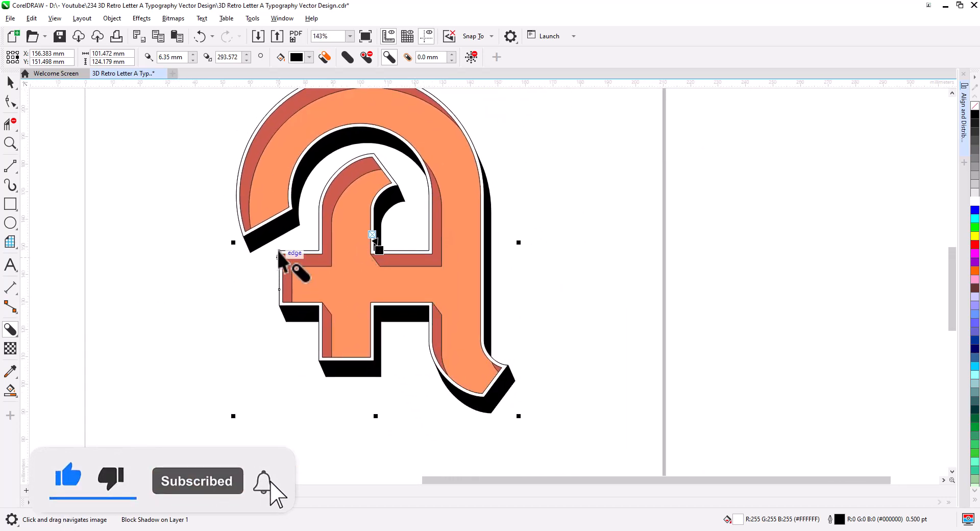
# Select the block shadow together with an adjoining shape and apply a black outline to them.
pyautogui.click(10, 81)
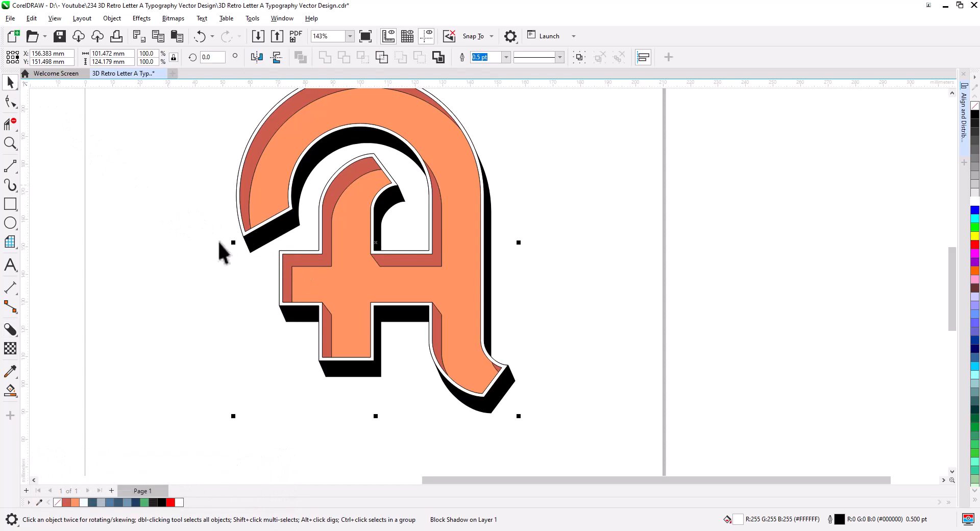
pyautogui.rightClick(275, 240)
pyautogui.click(313, 249)
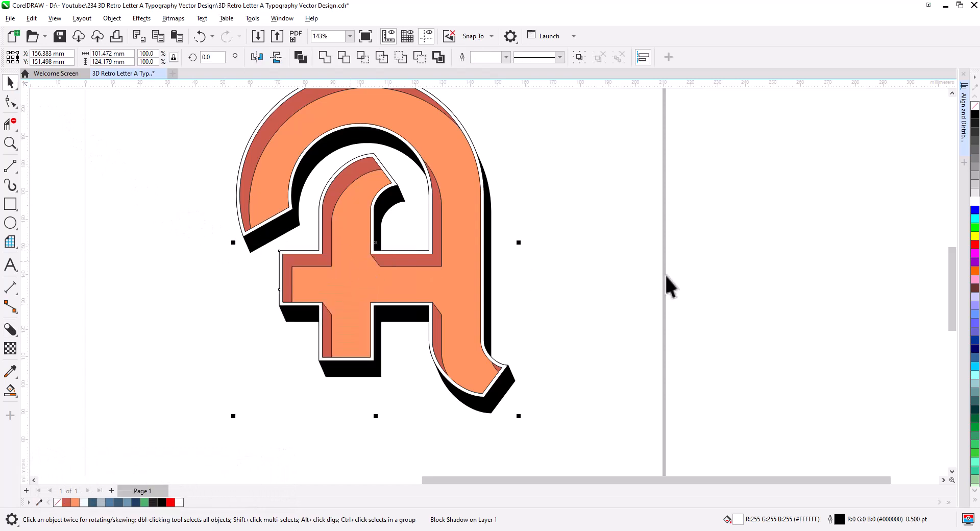
pyautogui.rightClick(976, 114)
pyautogui.click(975, 106)
pyautogui.click(553, 377)
# Select the outer outline curve near the tail and nudge its nodes with the Shape tool.
pyautogui.scroll(5, 480, 385)
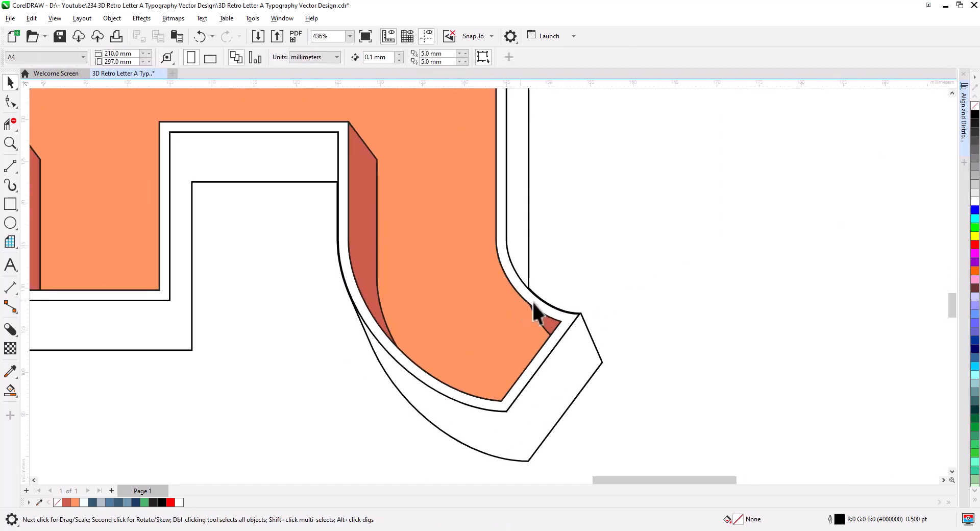
pyautogui.scroll(5, 532, 303)
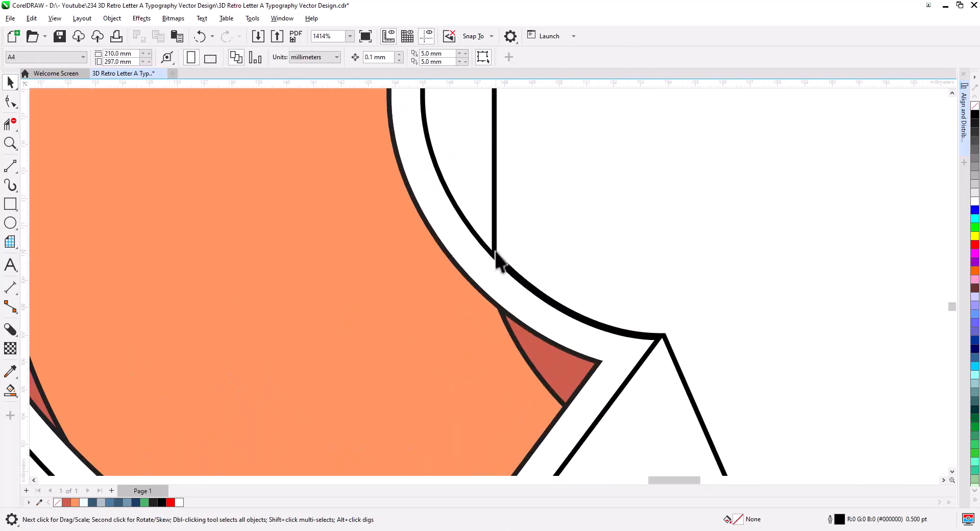
pyautogui.click(535, 298)
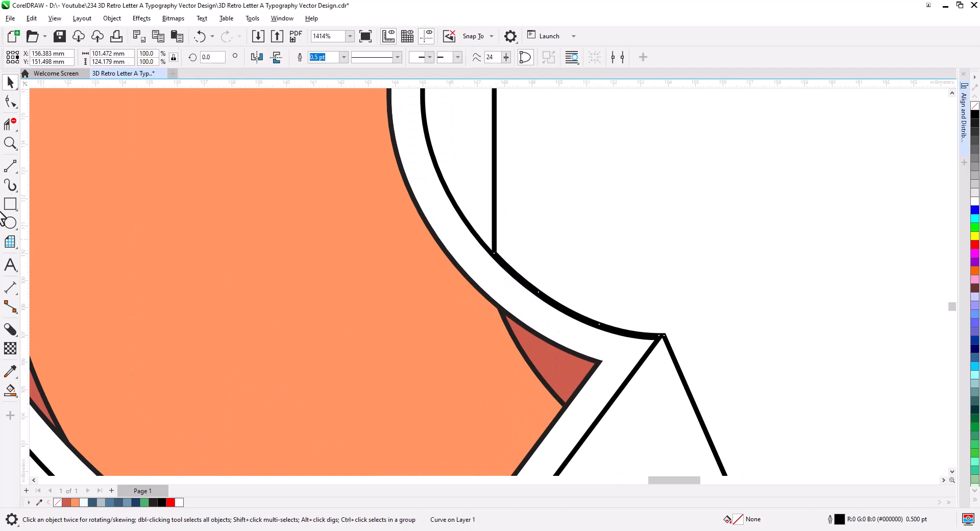
pyautogui.click(10, 101)
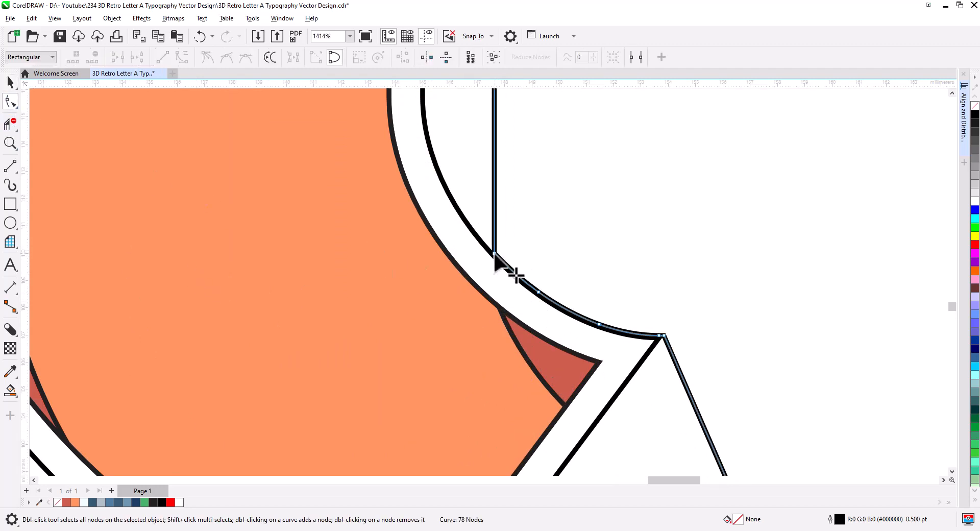
pyautogui.moveTo(495, 254); pyautogui.dragTo(495, 266)
pyautogui.moveTo(593, 406); pyautogui.dragTo(525, 197)
pyautogui.moveTo(597, 128); pyautogui.dragTo(593, 128)
pyautogui.moveTo(574, 288); pyautogui.dragTo(894, 332)
pyautogui.moveTo(154, 151); pyautogui.dragTo(378, 332)
pyautogui.moveTo(391, 299); pyautogui.dragTo(394, 296)
# Reposition the outline curve's nodes onto the letter's lower corners with the Shape tool.
pyautogui.moveTo(357, 127); pyautogui.dragTo(410, 427)
pyautogui.moveTo(398, 289); pyautogui.dragTo(637, 311)
pyautogui.moveTo(642, 243); pyautogui.dragTo(647, 244)
pyautogui.moveTo(588, 440); pyautogui.dragTo(780, 153)
pyautogui.moveTo(358, 359); pyautogui.dragTo(830, 347)
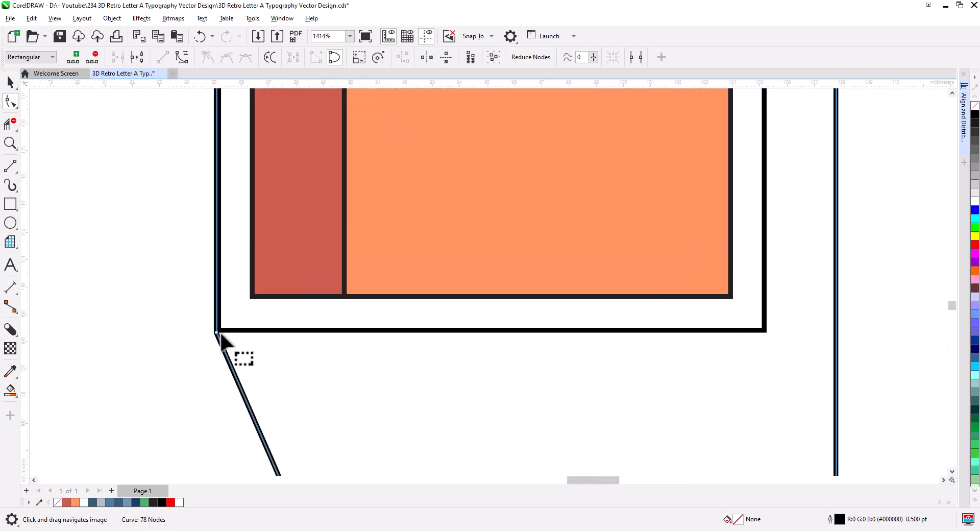
pyautogui.moveTo(215, 334); pyautogui.dragTo(219, 332)
pyautogui.moveTo(279, 128); pyautogui.dragTo(298, 453)
pyautogui.moveTo(239, 278); pyautogui.dragTo(242, 278)
pyautogui.moveTo(136, 319); pyautogui.dragTo(595, 328)
pyautogui.moveTo(306, 132); pyautogui.dragTo(305, 325)
pyautogui.moveTo(377, 138); pyautogui.dragTo(342, 428)
pyautogui.moveTo(361, 113); pyautogui.dragTo(345, 395)
pyautogui.moveTo(347, 286); pyautogui.dragTo(320, 393)
pyautogui.scroll(-1, 327, 389)
pyautogui.moveTo(367, 335); pyautogui.dragTo(550, 334)
pyautogui.scroll(6, 219, 354)
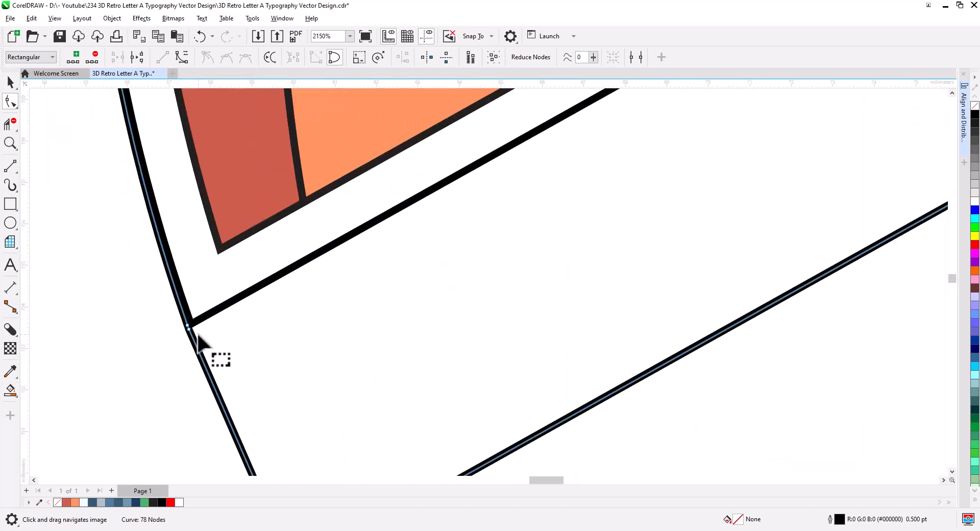
# Align further outline nodes along the letter's inner edges and outer curve with the Shape tool.
pyautogui.moveTo(186, 332); pyautogui.dragTo(191, 327)
pyautogui.scroll(-5, 285, 348)
pyautogui.moveTo(638, 137); pyautogui.dragTo(343, 393)
pyautogui.moveTo(640, 139); pyautogui.dragTo(344, 399)
pyautogui.moveTo(808, 465); pyautogui.dragTo(498, 217)
pyautogui.moveTo(504, 382); pyautogui.dragTo(577, 133)
pyautogui.moveTo(457, 428); pyautogui.dragTo(457, 429)
pyautogui.moveTo(786, 130); pyautogui.dragTo(544, 474)
pyautogui.moveTo(552, 221); pyautogui.dragTo(559, 226)
pyautogui.scroll(-10, 475, 263)
pyautogui.moveTo(471, 267); pyautogui.dragTo(439, 356)
pyautogui.scroll(5, 563, 295)
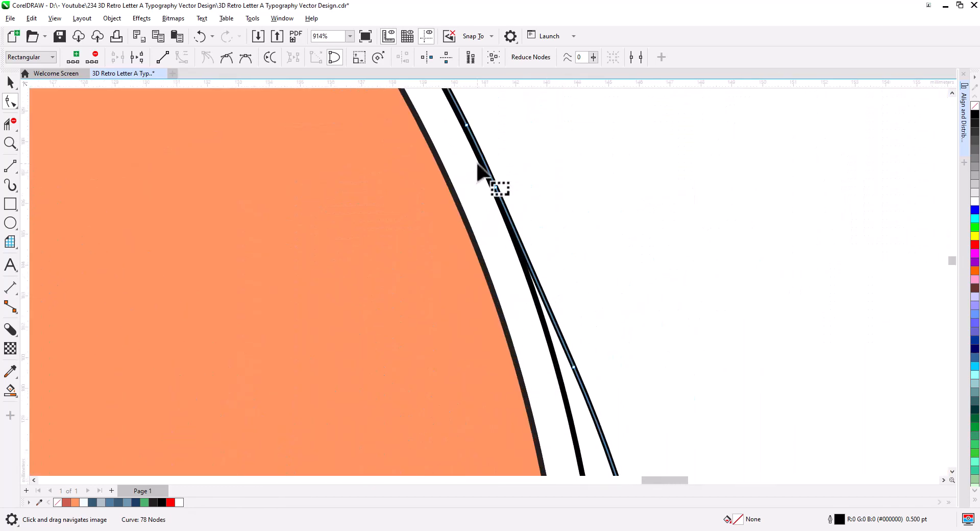
pyautogui.moveTo(478, 166); pyautogui.dragTo(523, 240)
pyautogui.moveTo(510, 196); pyautogui.dragTo(507, 200)
pyautogui.moveTo(540, 261); pyautogui.dragTo(539, 266)
pyautogui.scroll(-7, 541, 271)
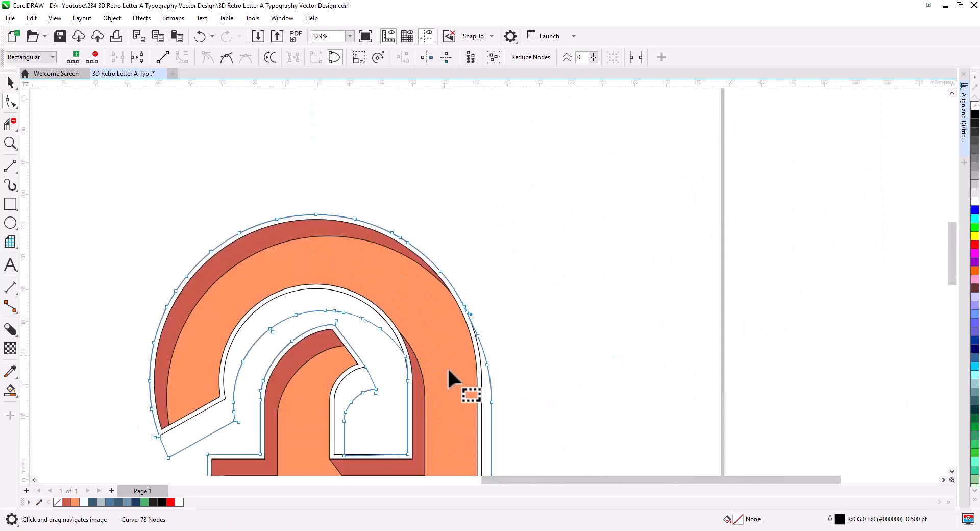
# Draw short line segments closing the outline gaps at the arch end and inside the counter.
pyautogui.click(10, 168)
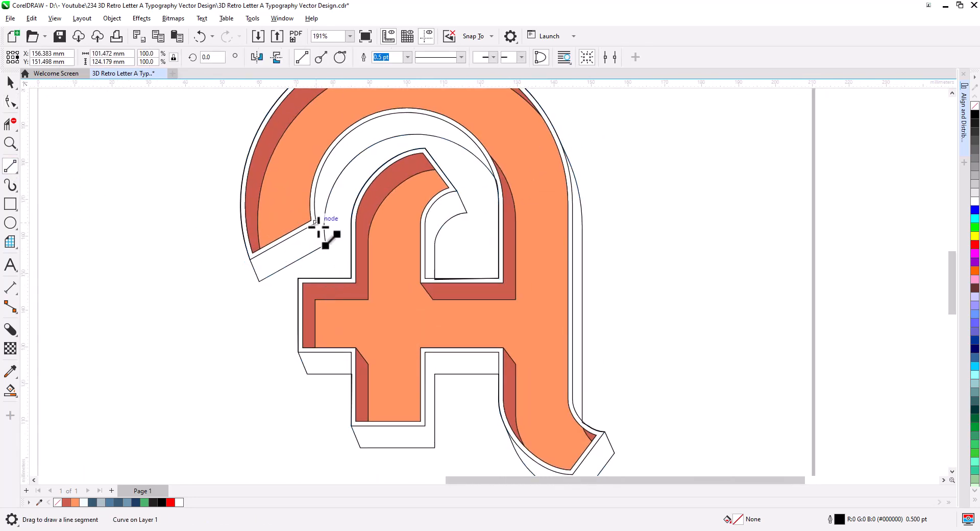
pyautogui.moveTo(316, 224); pyautogui.dragTo(326, 245)
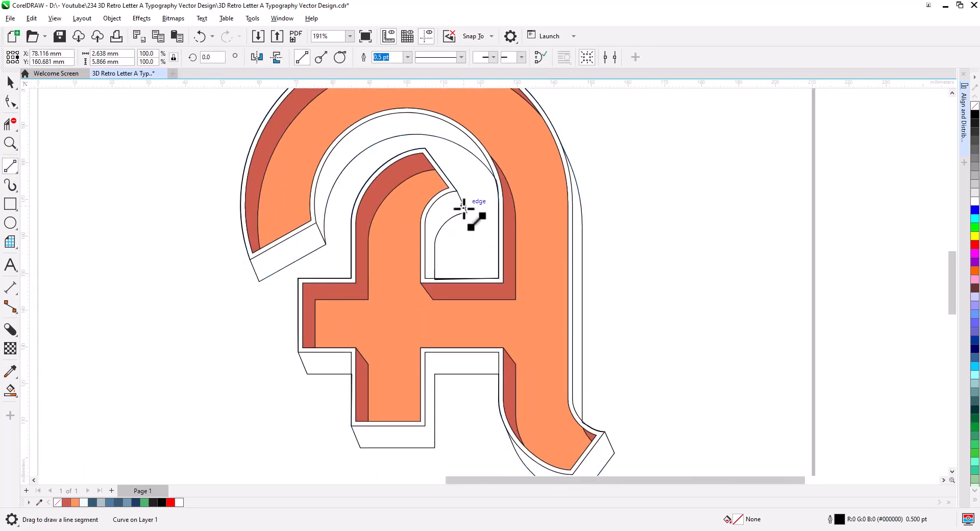
pyautogui.moveTo(425, 425); pyautogui.dragTo(435, 449)
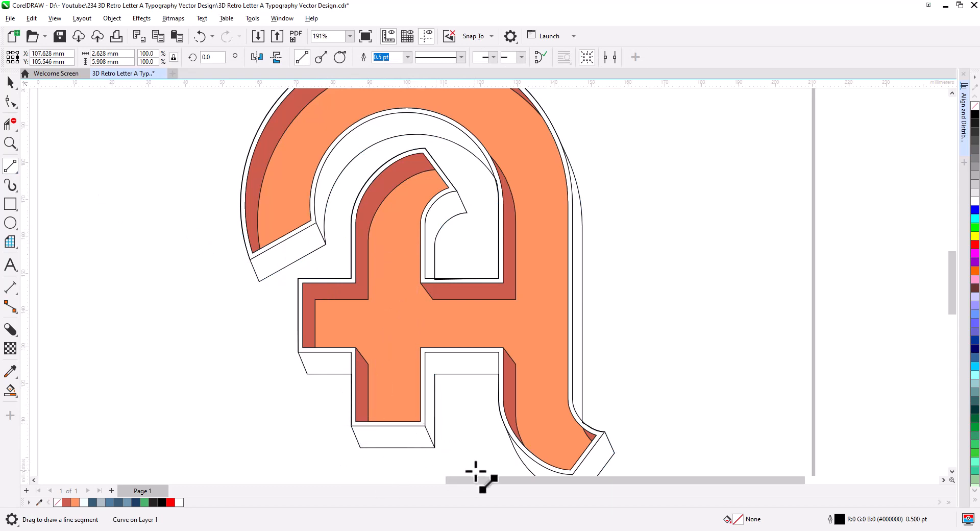
pyautogui.moveTo(479, 477); pyautogui.dragTo(400, 394)
pyautogui.moveTo(495, 389); pyautogui.dragTo(504, 411)
pyautogui.moveTo(369, 258); pyautogui.dragTo(399, 424)
pyautogui.scroll(4, 402, 308)
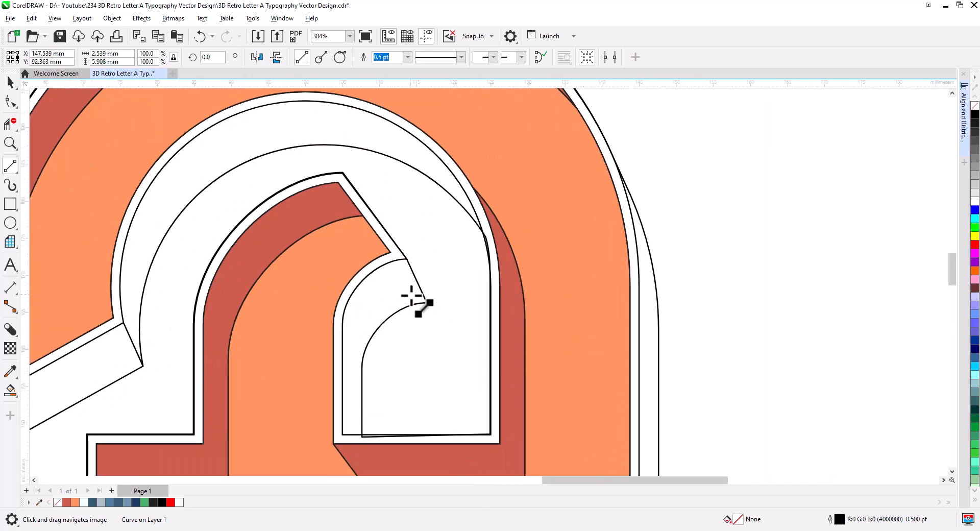
pyautogui.scroll(-3, 414, 295)
pyautogui.moveTo(423, 367); pyautogui.dragTo(440, 322)
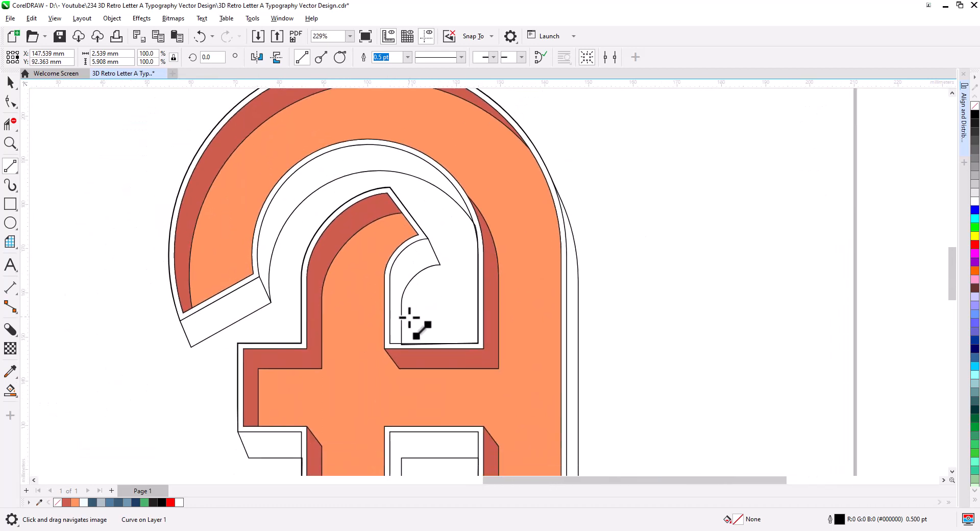
# Smart-fill the arch end face, the inner arch band and the counter's side face in green.
pyautogui.click(10, 392)
pyautogui.click(56, 408)
pyautogui.click(210, 331)
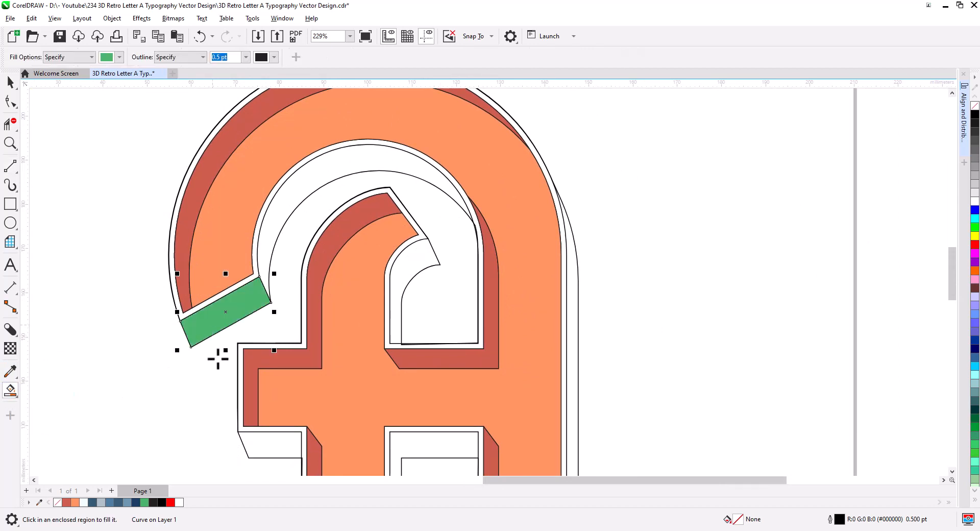
pyautogui.click(277, 215)
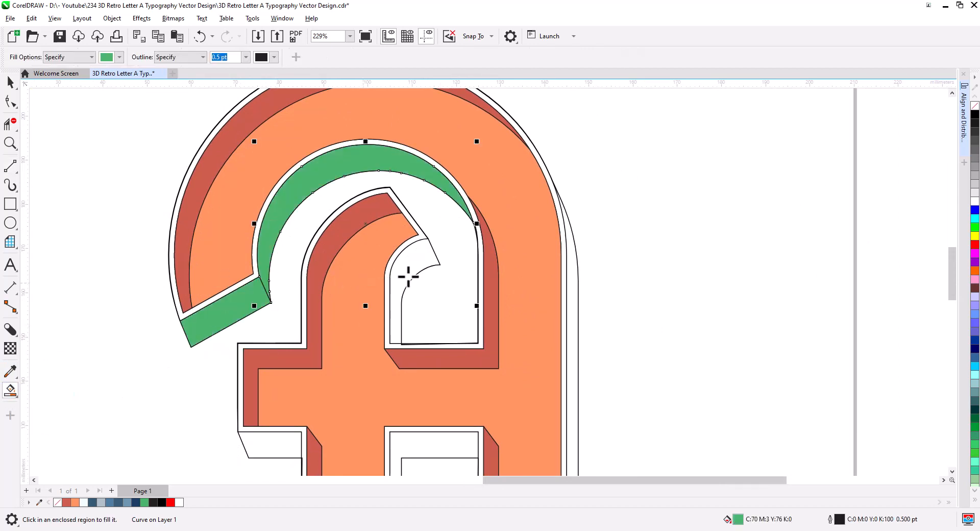
pyautogui.click(422, 262)
# Smart-fill the crossbar's lower faces, the tail end, the tail curve and the right side face in green.
pyautogui.moveTo(402, 368); pyautogui.dragTo(434, 186)
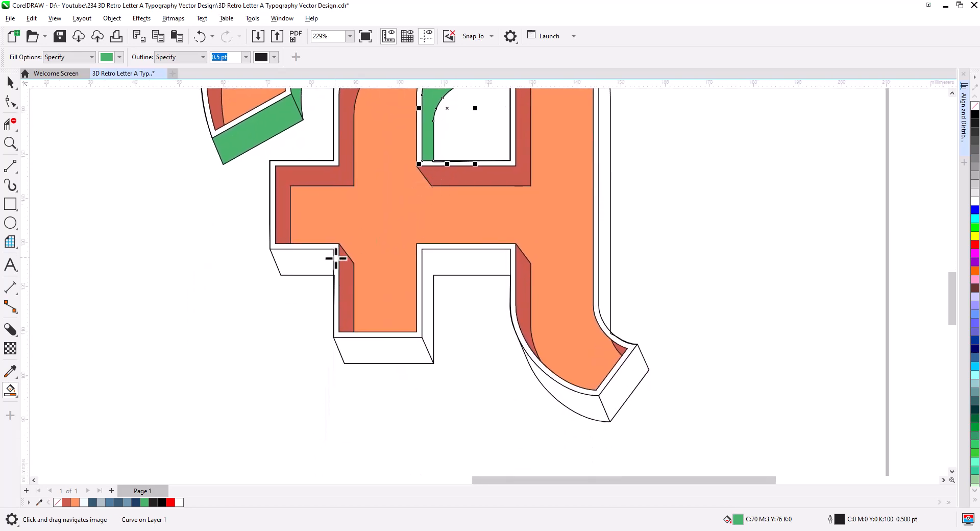
pyautogui.click(309, 268)
pyautogui.click(383, 351)
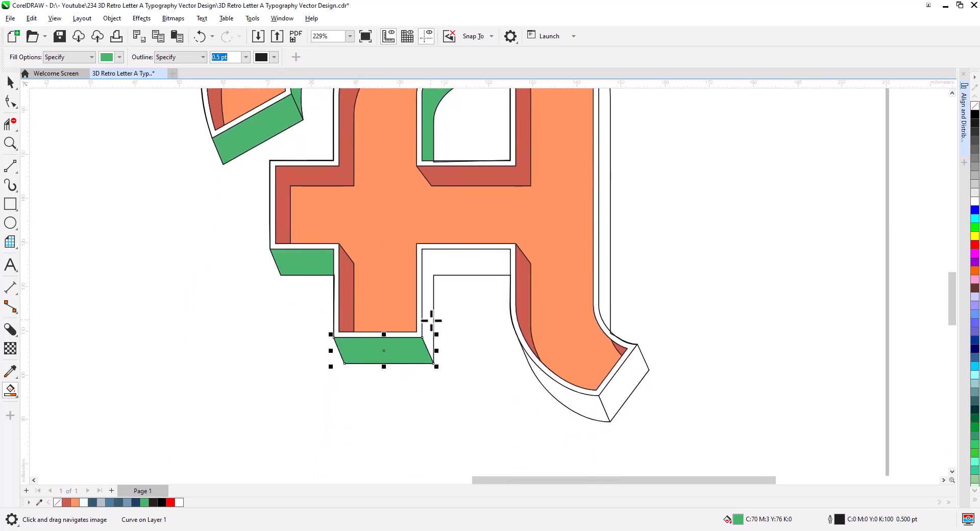
pyautogui.click(623, 390)
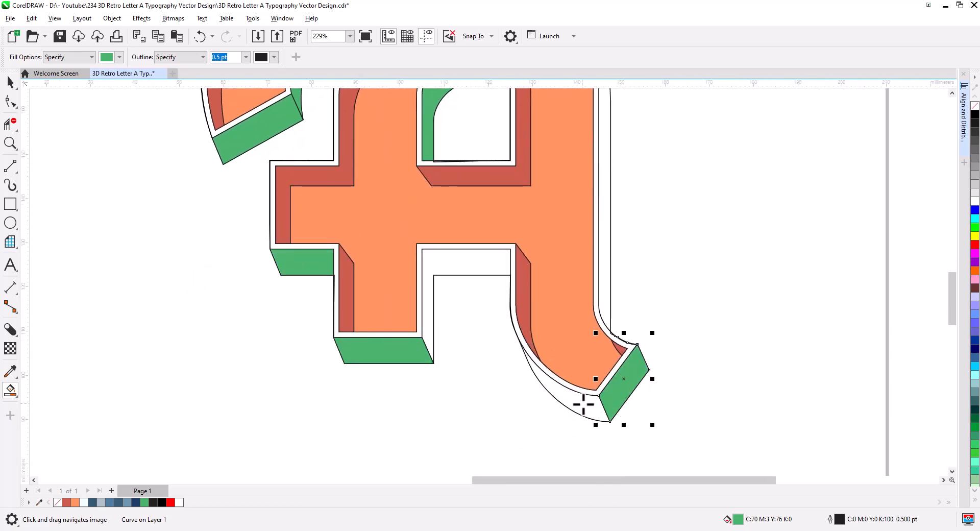
pyautogui.click(587, 403)
pyautogui.click(607, 266)
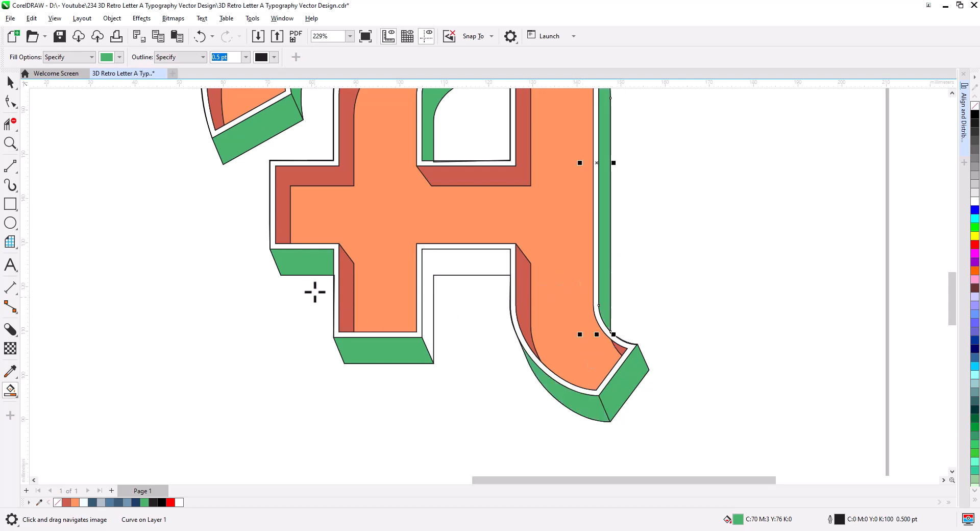
# Draw a closing segment under the crossbar and smart-fill the faces beneath it in green.
pyautogui.click(10, 166)
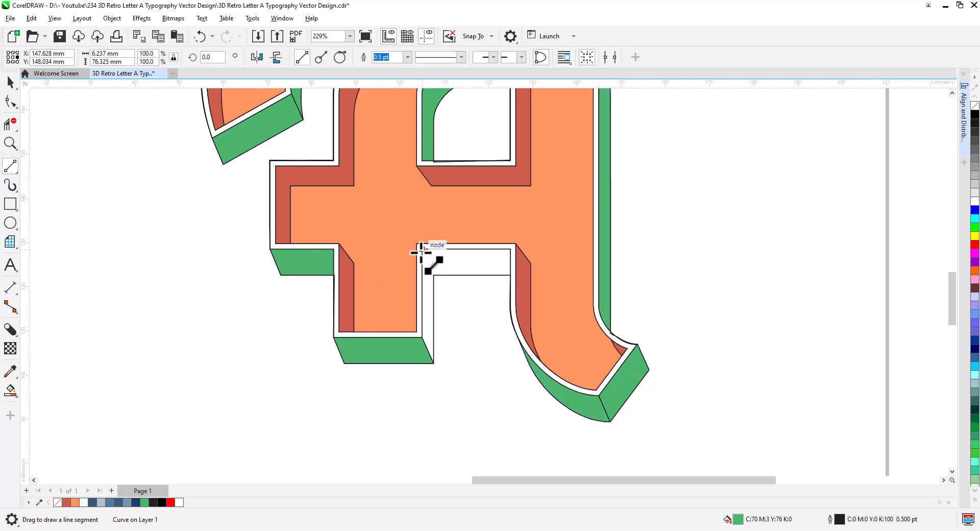
pyautogui.moveTo(421, 248)
pyautogui.mouseDown()
pyautogui.moveTo(442, 283)
pyautogui.moveTo(434, 275)
pyautogui.mouseUp()
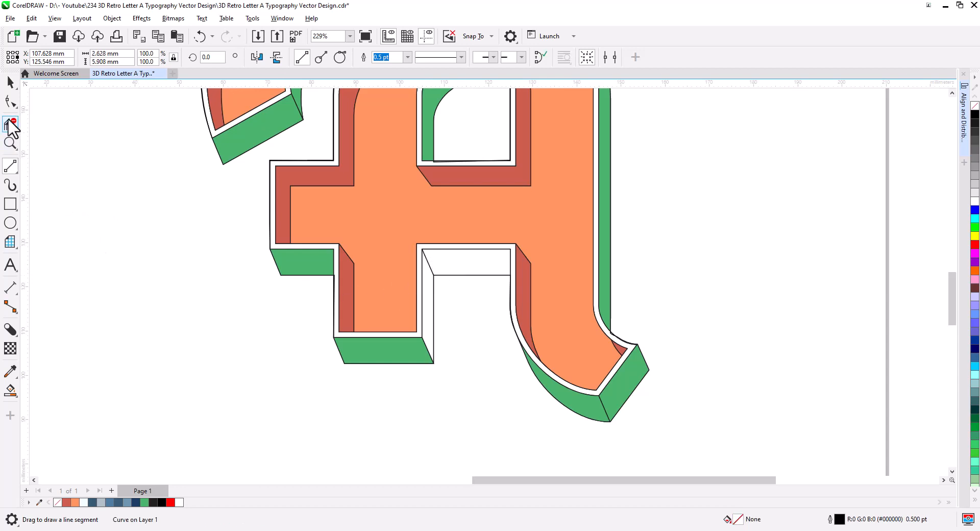
pyautogui.scroll(2, 459, 285)
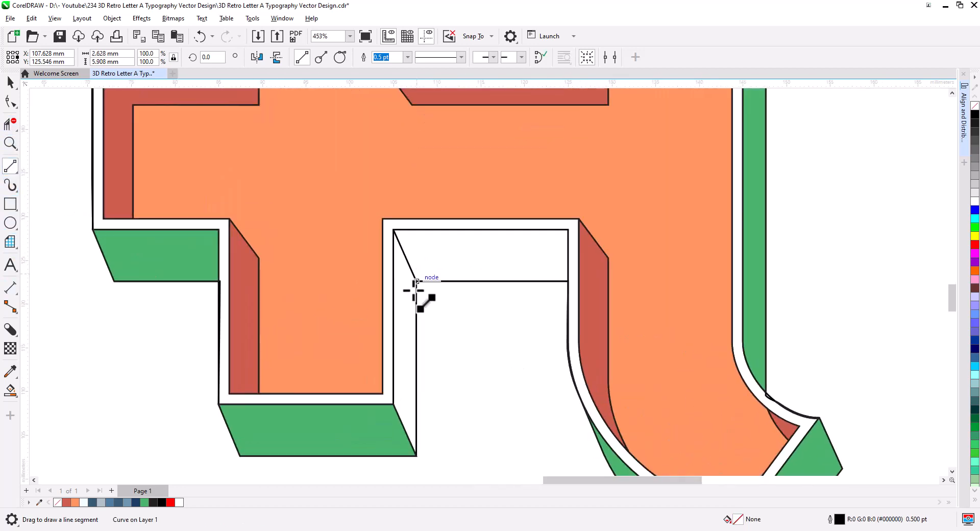
pyautogui.click(10, 391)
pyautogui.click(400, 361)
pyautogui.click(461, 276)
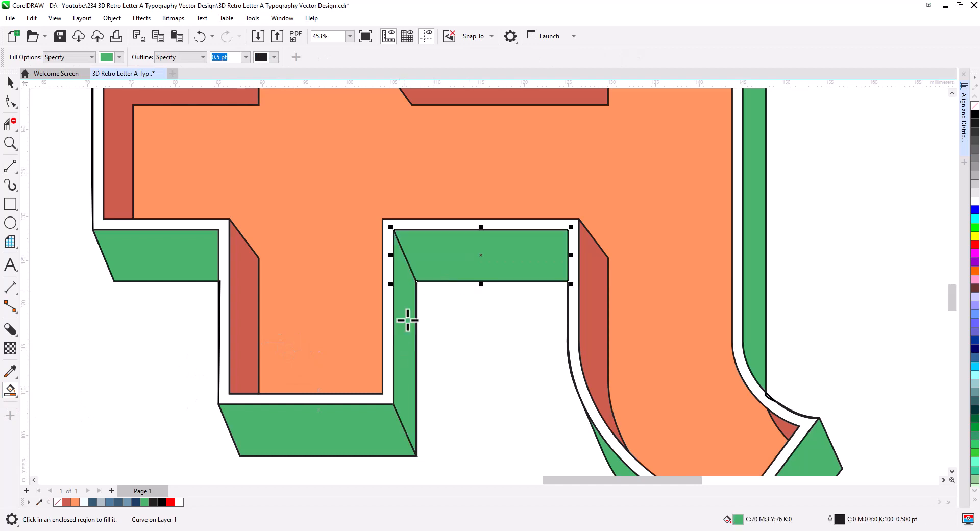
pyautogui.scroll(-2, 408, 337)
pyautogui.scroll(-2, 416, 372)
pyautogui.moveTo(333, 374); pyautogui.dragTo(313, 366)
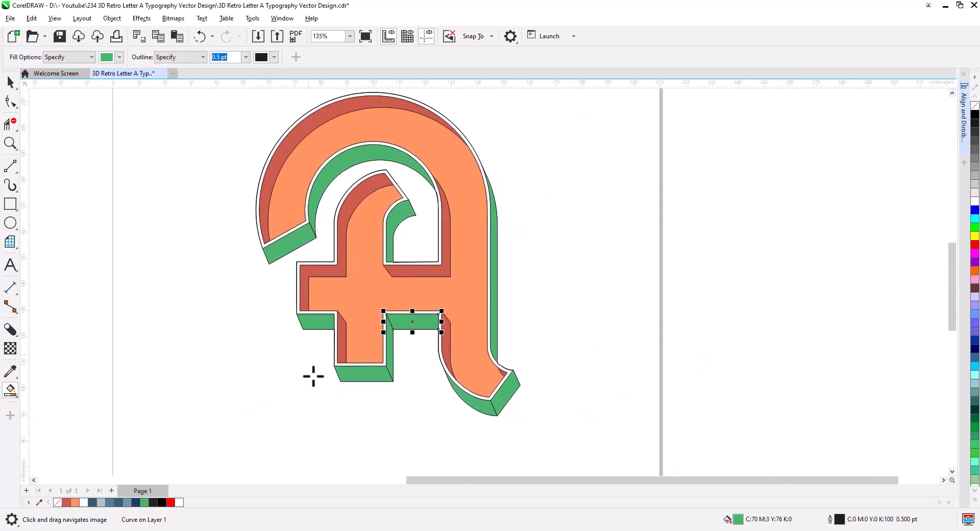
# Select the green lower and outer side faces and merge them into a single curve.
pyautogui.scroll(1, 320, 379)
pyautogui.scroll(1, 325, 384)
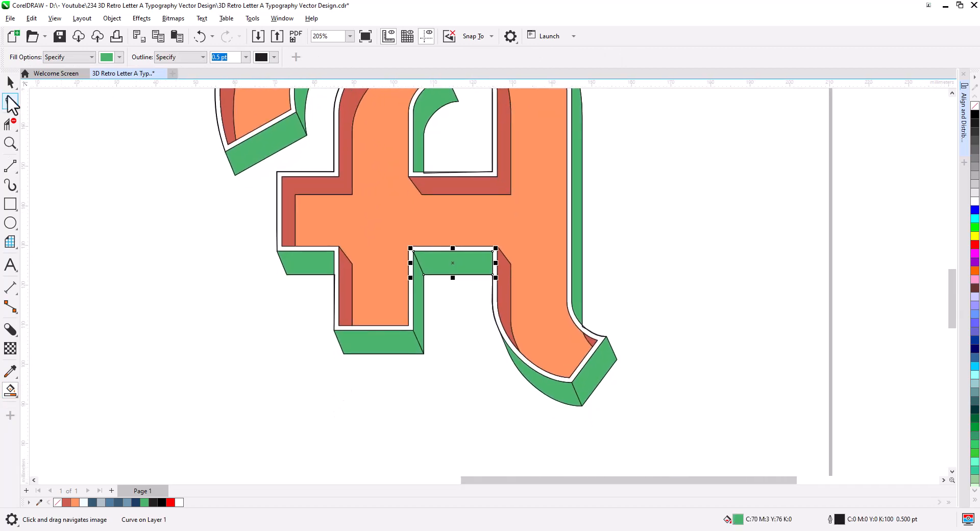
pyautogui.click(11, 81)
pyautogui.click(200, 358)
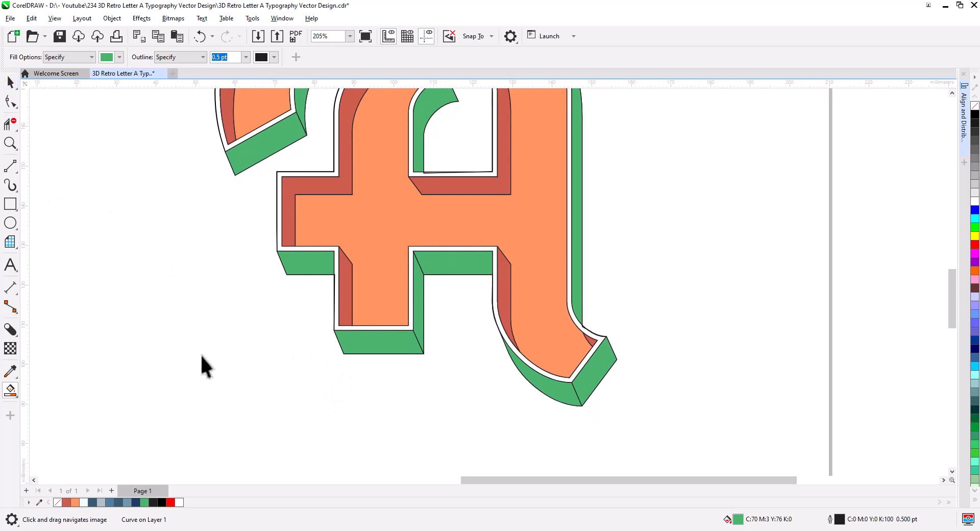
pyautogui.click(565, 392)
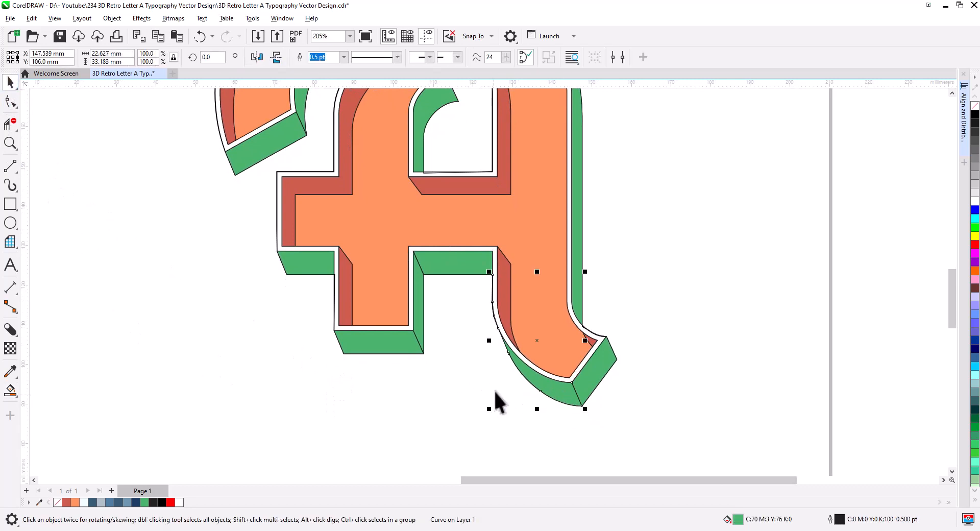
pyautogui.keyDown('shift'); pyautogui.click(456, 274); pyautogui.keyUp('shift')
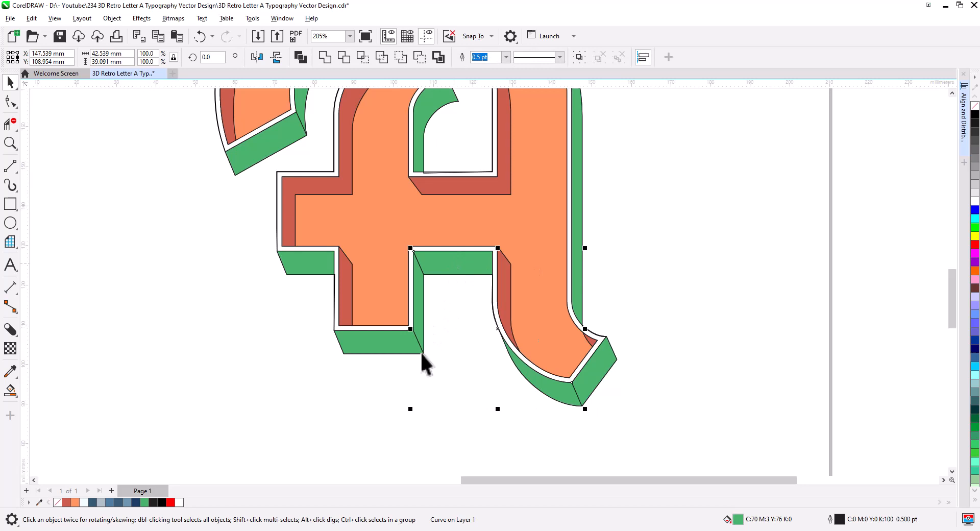
pyautogui.keyDown('shift'); pyautogui.click(380, 351); pyautogui.keyUp('shift')
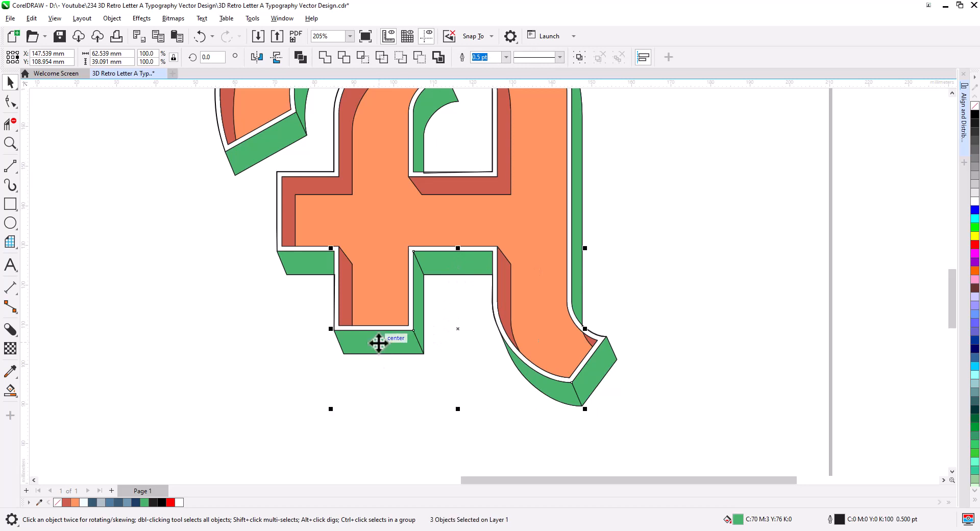
pyautogui.keyDown('shift'); pyautogui.click(316, 259); pyautogui.keyUp('shift')
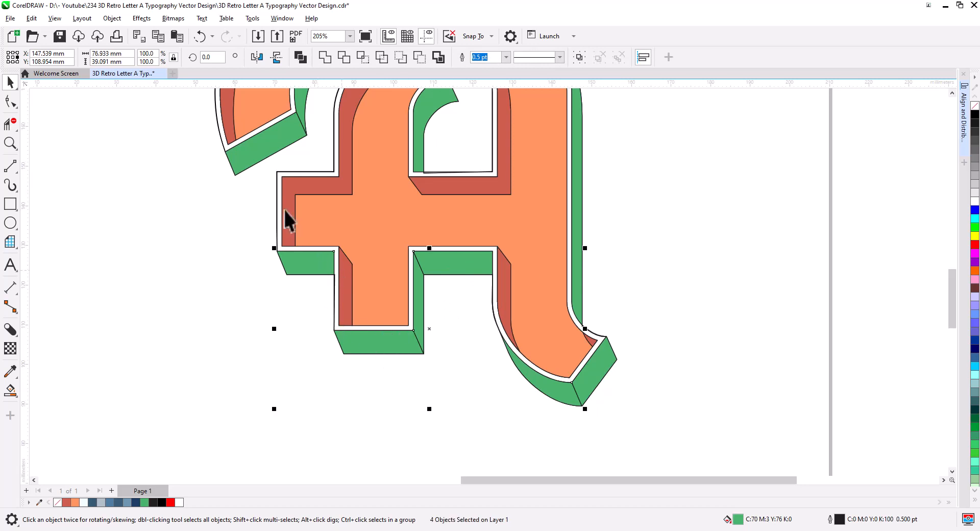
pyautogui.keyDown('shift'); pyautogui.click(263, 153); pyautogui.keyUp('shift')
pyautogui.moveTo(370, 191); pyautogui.dragTo(341, 323)
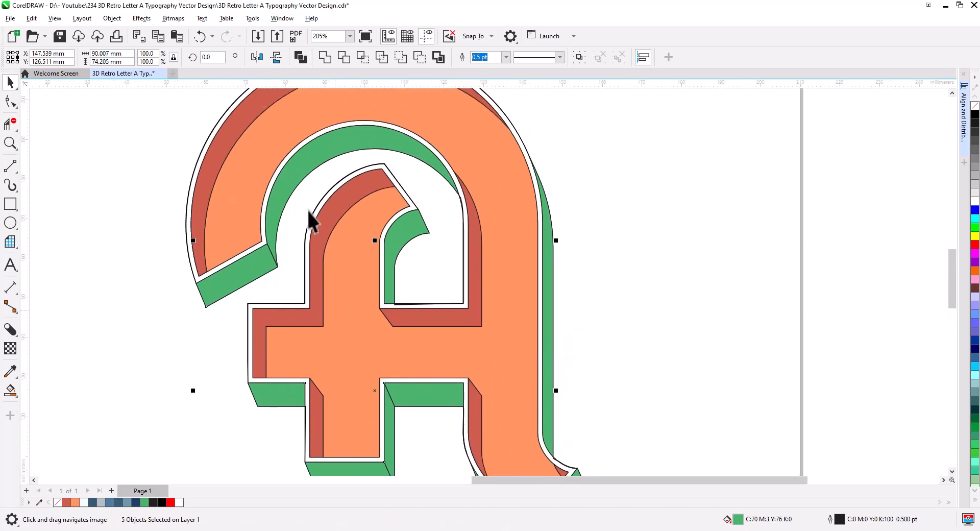
pyautogui.keyDown('shift'); pyautogui.click(292, 169); pyautogui.keyUp('shift')
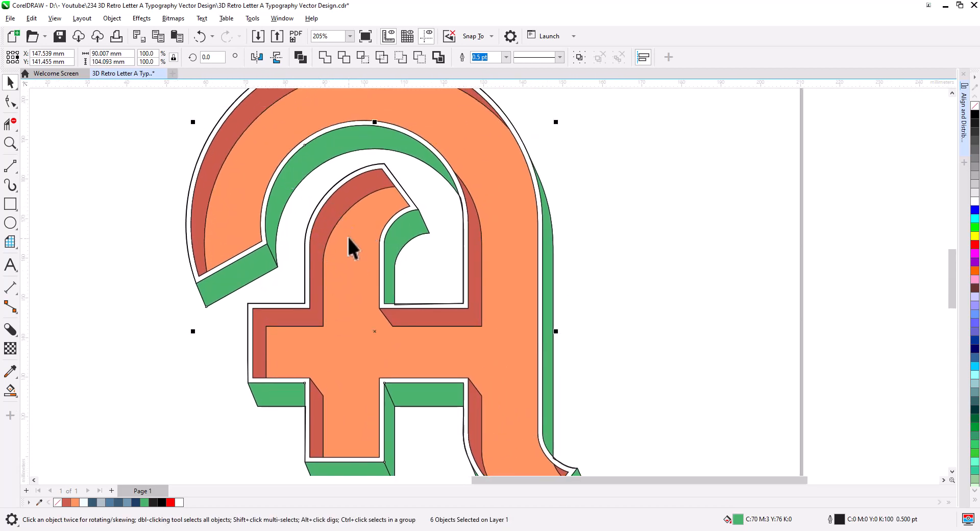
pyautogui.click(325, 57)
pyautogui.scroll(-2, 391, 205)
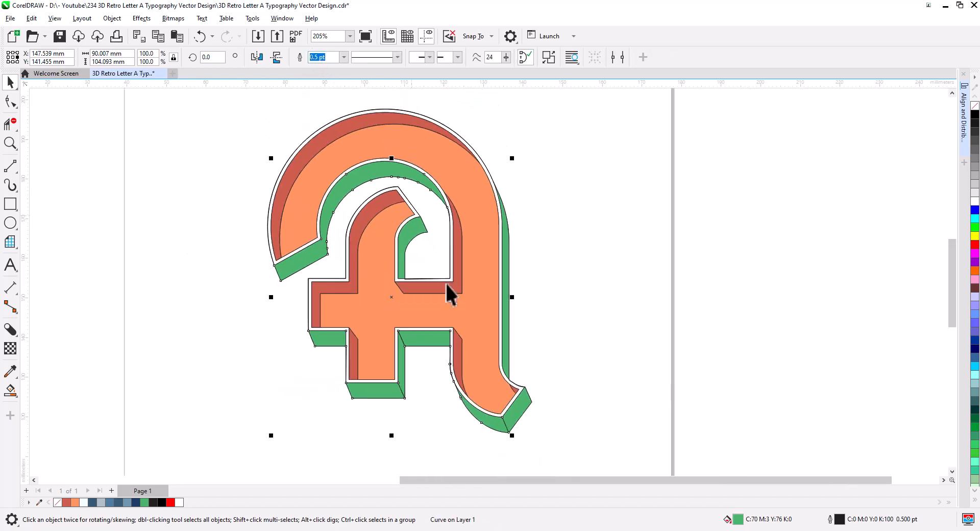
pyautogui.moveTo(448, 291); pyautogui.dragTo(453, 251)
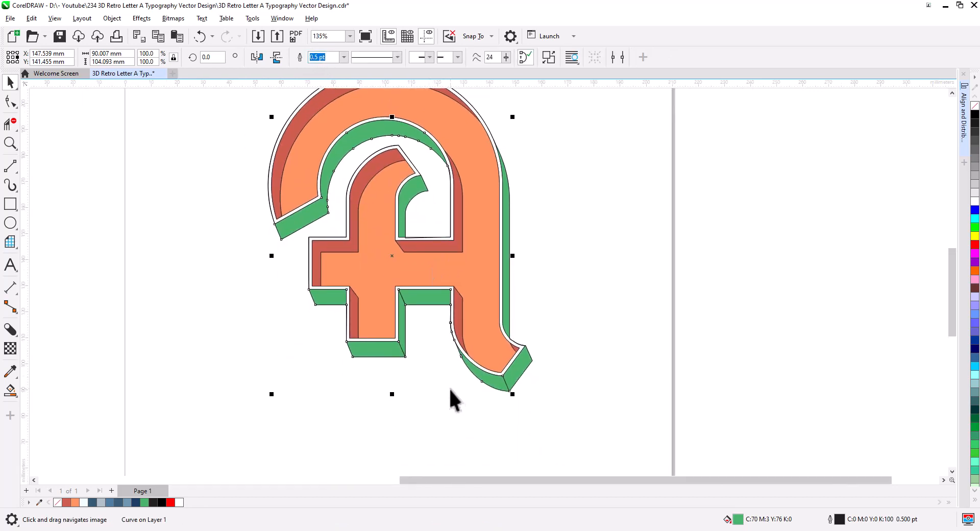
# Colour the merged side faces dark blue.
pyautogui.click(118, 503)
pyautogui.click(353, 410)
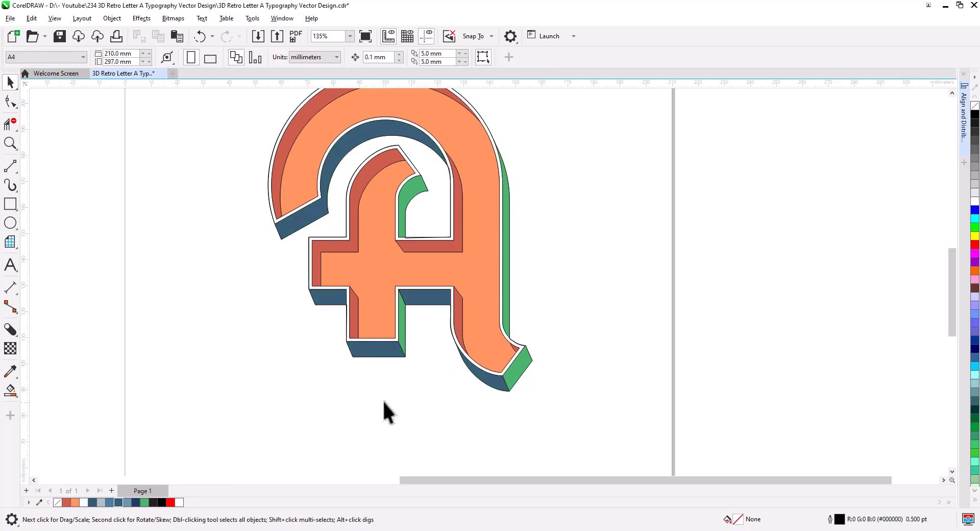
pyautogui.moveTo(384, 409); pyautogui.dragTo(374, 436)
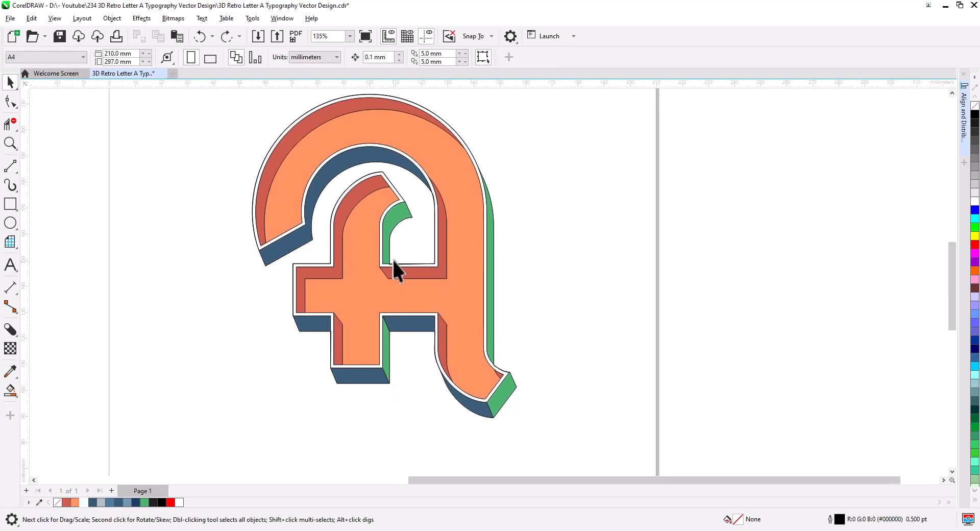
# Combine the two remaining inner green faces and colour them steel blue (#6D97AD).
pyautogui.click(386, 225)
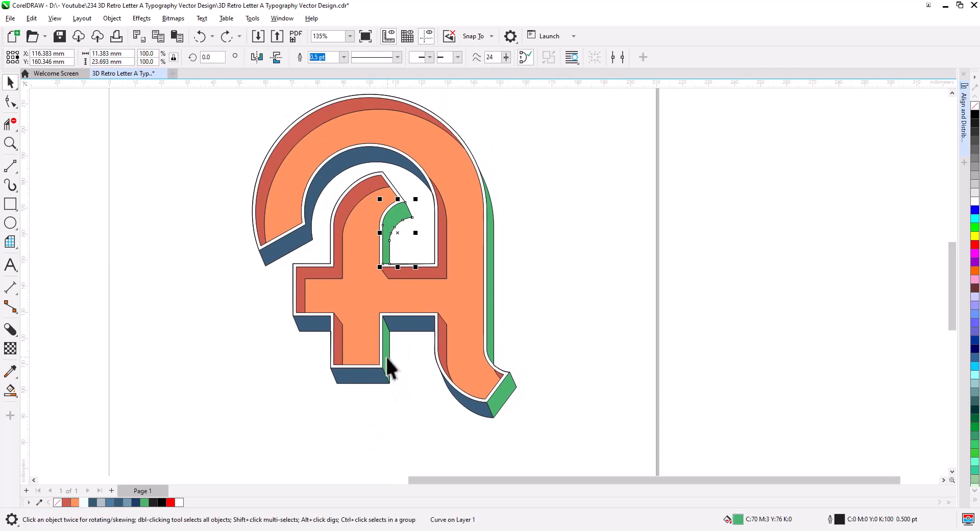
pyautogui.keyDown('shift'); pyautogui.click(386, 359); pyautogui.keyUp('shift')
pyautogui.hotkey('ctrl', 'l')
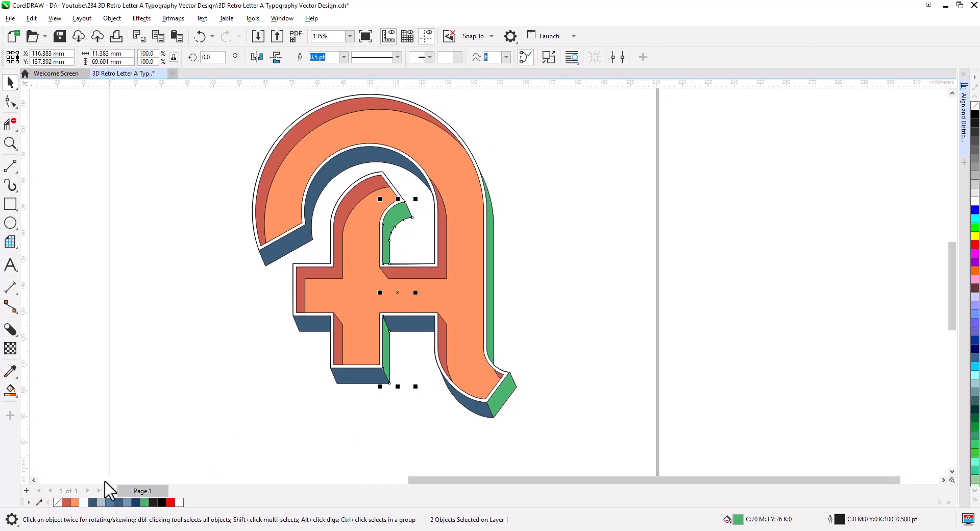
pyautogui.click(102, 502)
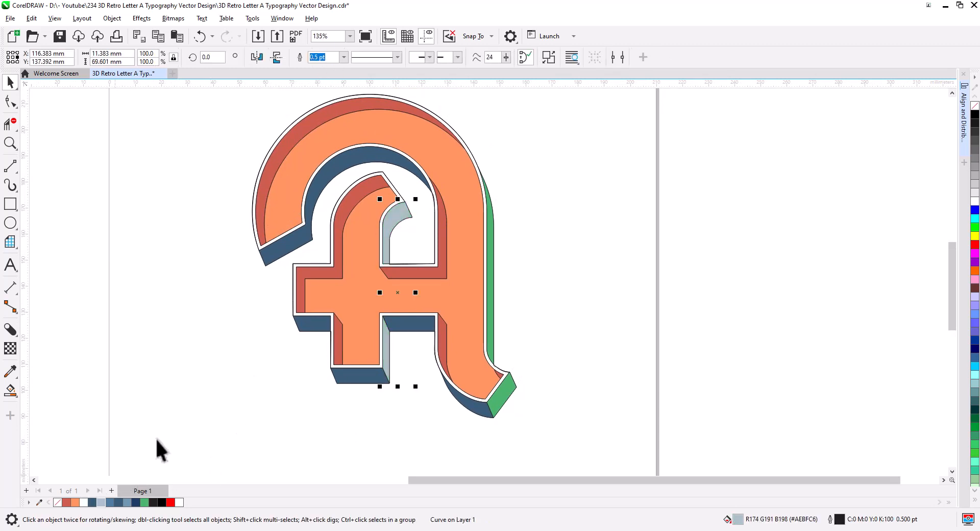
pyautogui.click(126, 502)
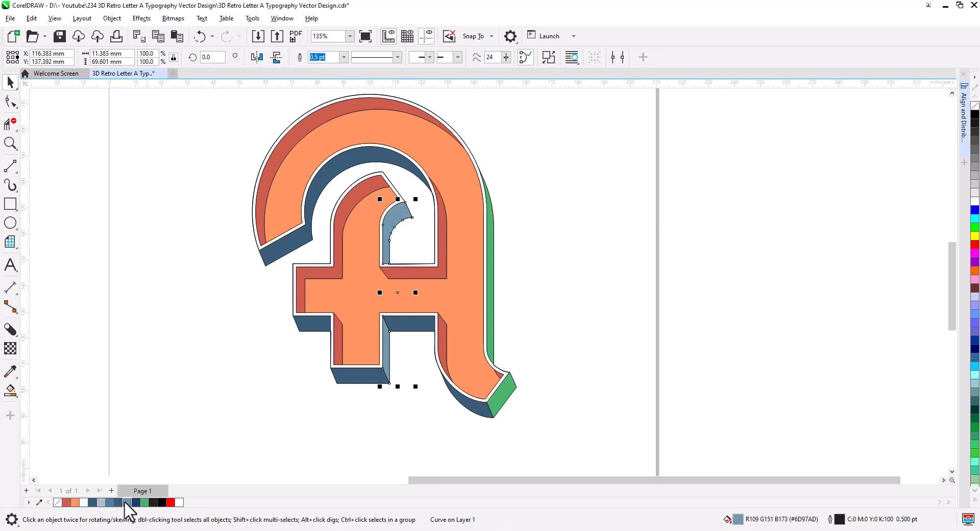
# Colour the green end cap face at the bottom of the letter's leg steel blue (#6D97AD).
pyautogui.click(232, 424)
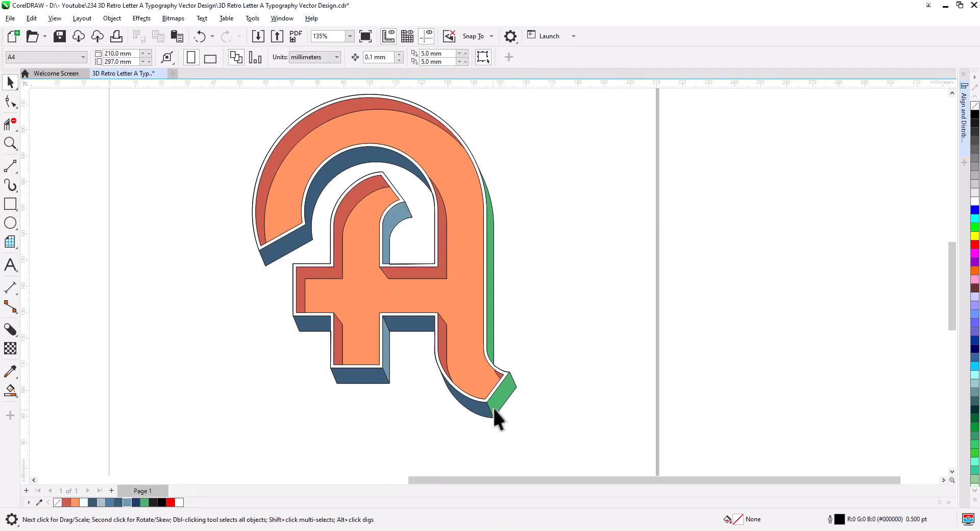
pyautogui.click(126, 503)
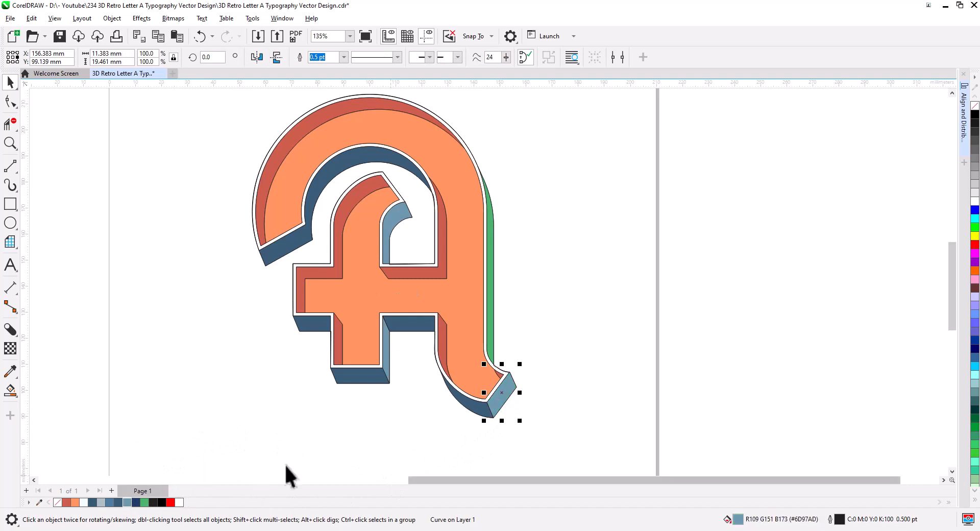
# Colour the thin green side strip along the letter's right edge light grey-blue.
pyautogui.click(489, 317)
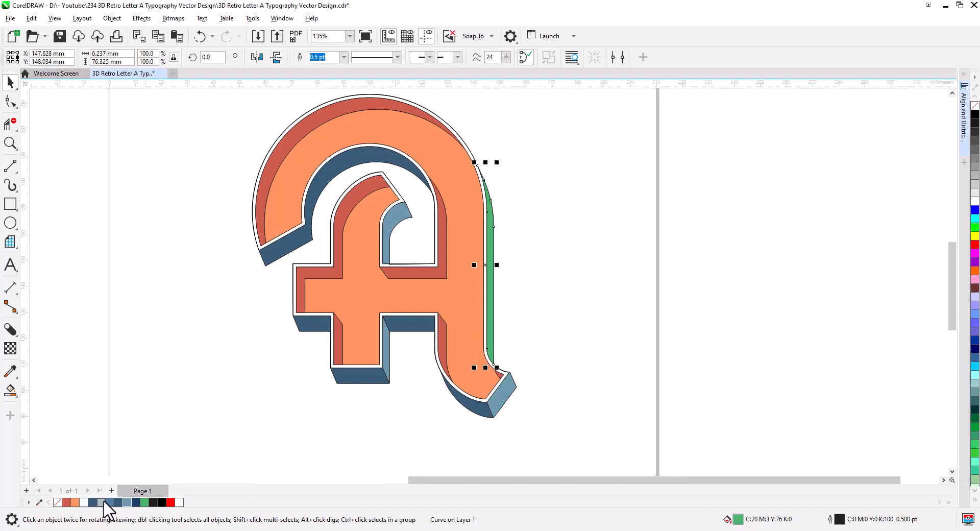
pyautogui.click(102, 503)
pyautogui.click(179, 426)
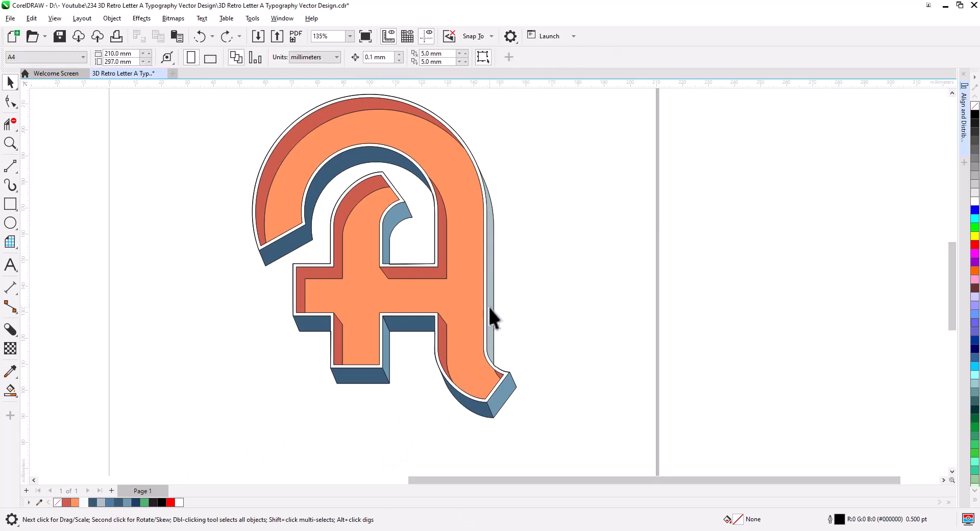
# Select and delete the small stray object at the bottom end of the letter's leg.
pyautogui.click(504, 398)
pyautogui.keyDown('shift'); pyautogui.click(474, 410); pyautogui.keyUp('shift')
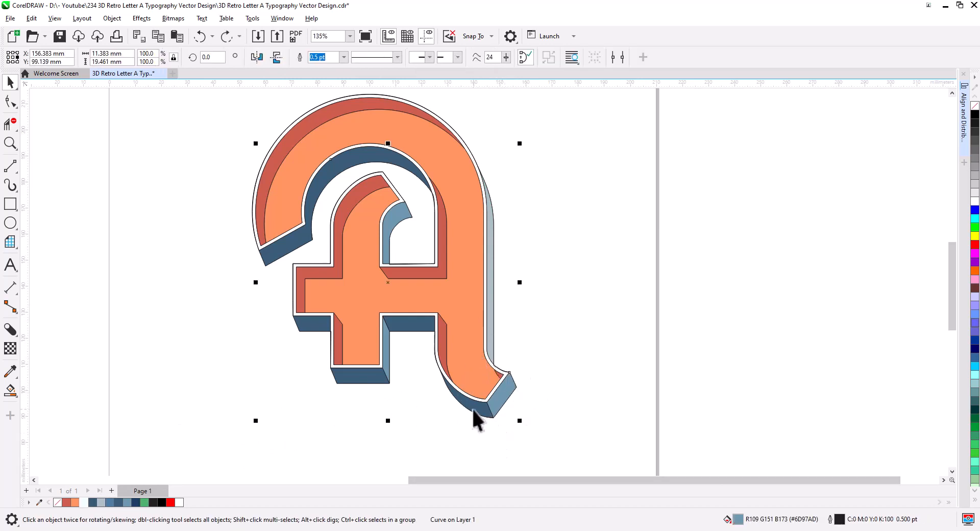
pyautogui.keyDown('shift'); pyautogui.click(386, 362); pyautogui.keyUp('shift')
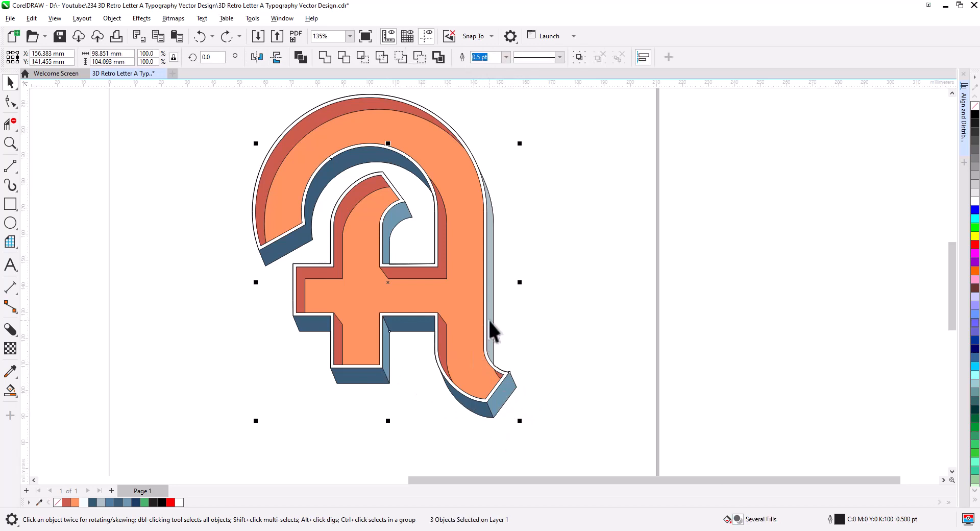
pyautogui.keyDown('shift'); pyautogui.click(494, 358); pyautogui.keyUp('shift')
pyautogui.click(549, 385)
pyautogui.click(490, 403)
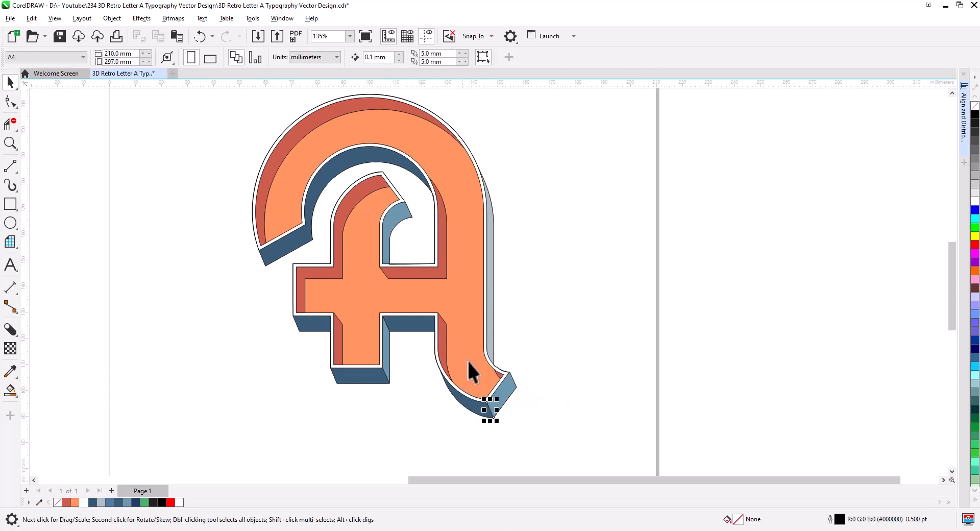
pyautogui.click(462, 427)
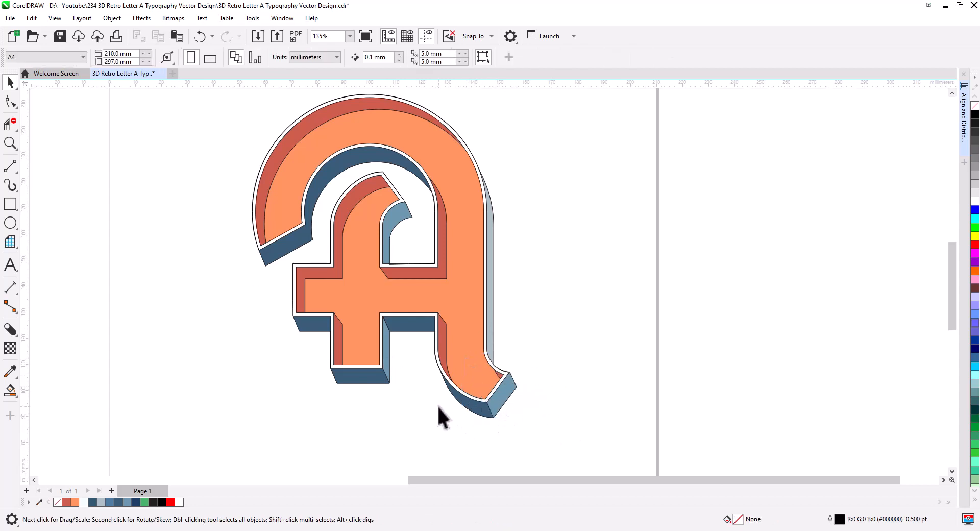
pyautogui.click(375, 304)
pyautogui.click(379, 403)
pyautogui.press('Delete')
# Delete the stray line beneath the inner steel blue face under the arch.
pyautogui.scroll(5, 391, 262)
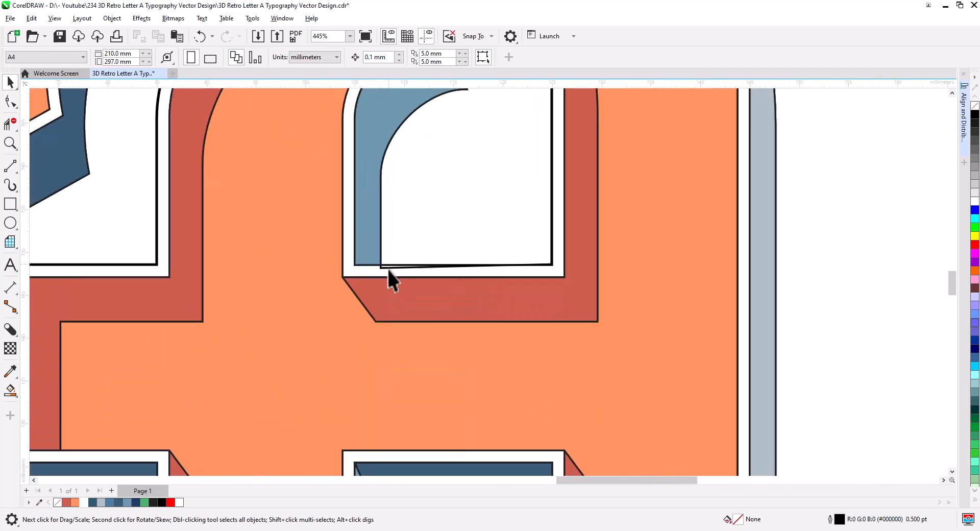
pyautogui.click(385, 268)
pyautogui.press('Delete')
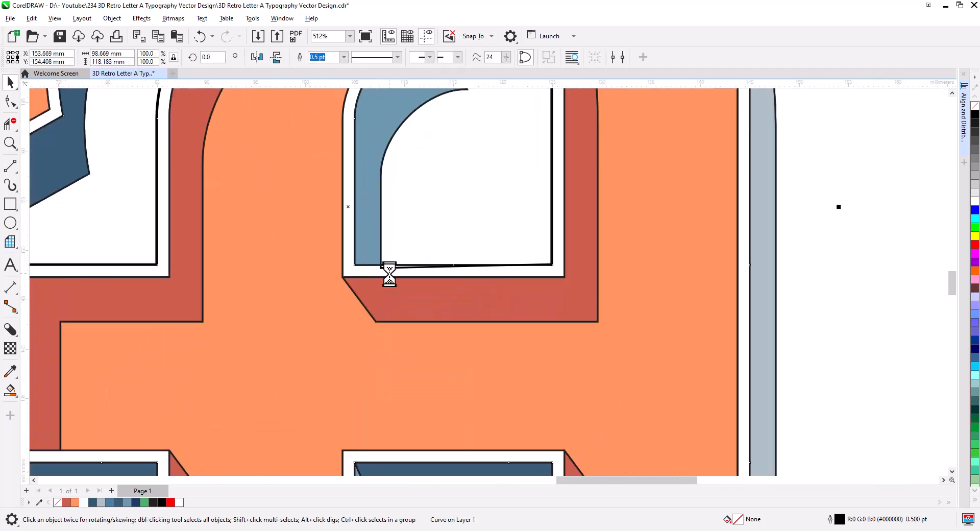
pyautogui.hotkey('ctrl', 'z')
pyautogui.click(385, 269)
pyautogui.press('Escape')
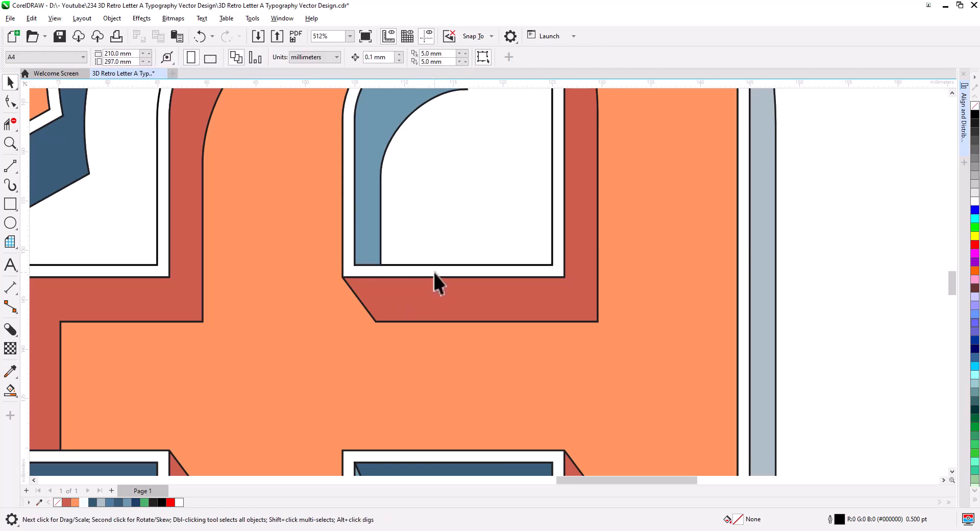
pyautogui.scroll(-5, 434, 273)
pyautogui.scroll(-2, 451, 289)
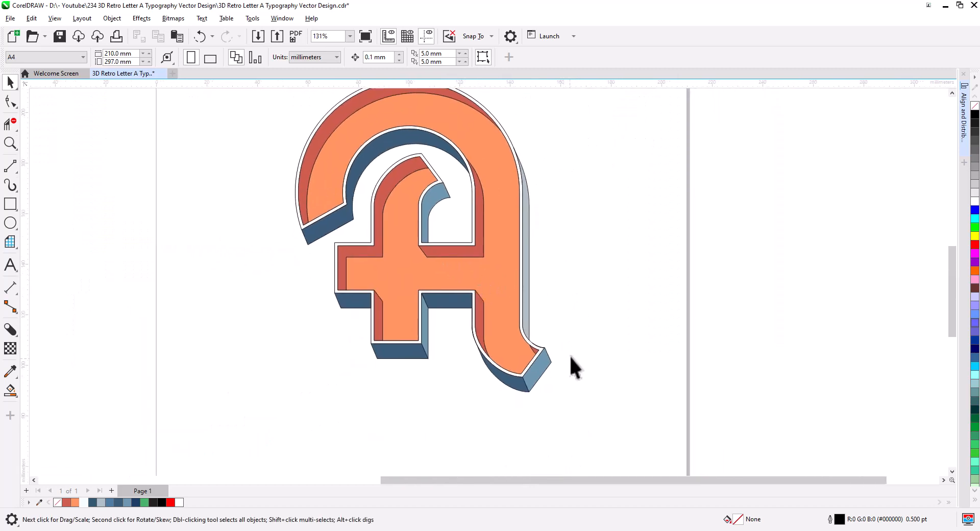
pyautogui.click(539, 371)
pyautogui.moveTo(540, 371); pyautogui.dragTo(593, 393)
pyautogui.hotkey('ctrl', 'z')
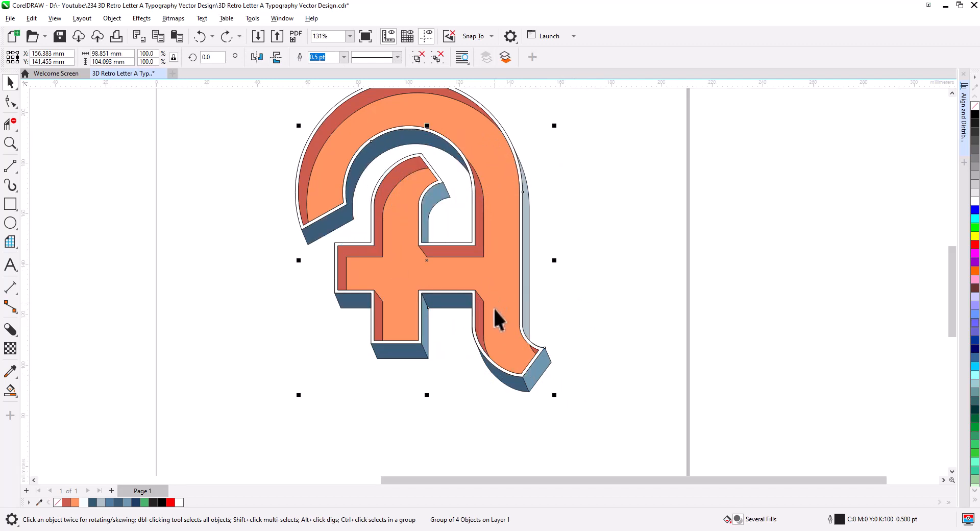
# Copy the side-face group offset downward, snapping from the end cap's inner corner to its lower corner.
pyautogui.scroll(4, 516, 347)
pyautogui.moveTo(586, 374); pyautogui.dragTo(534, 286)
pyautogui.scroll(2, 544, 317)
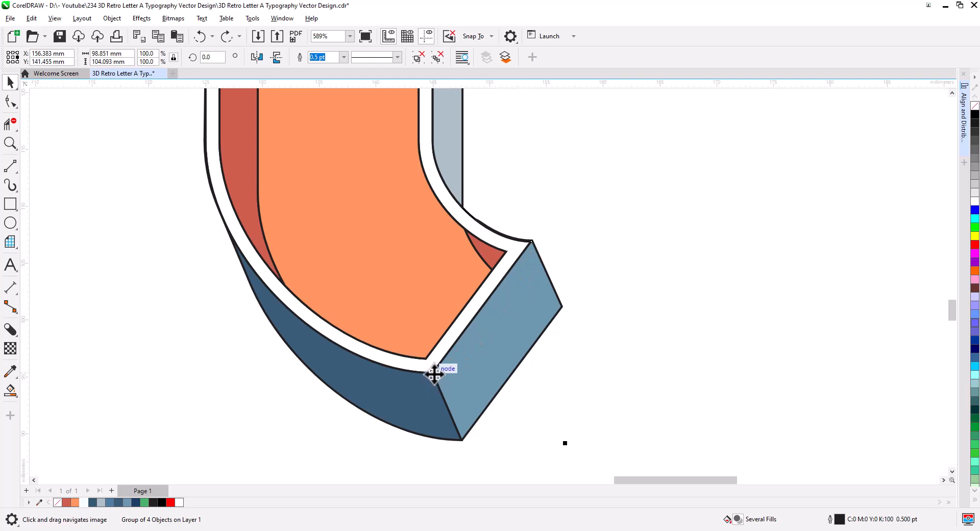
pyautogui.moveTo(434, 374); pyautogui.dragTo(462, 440)
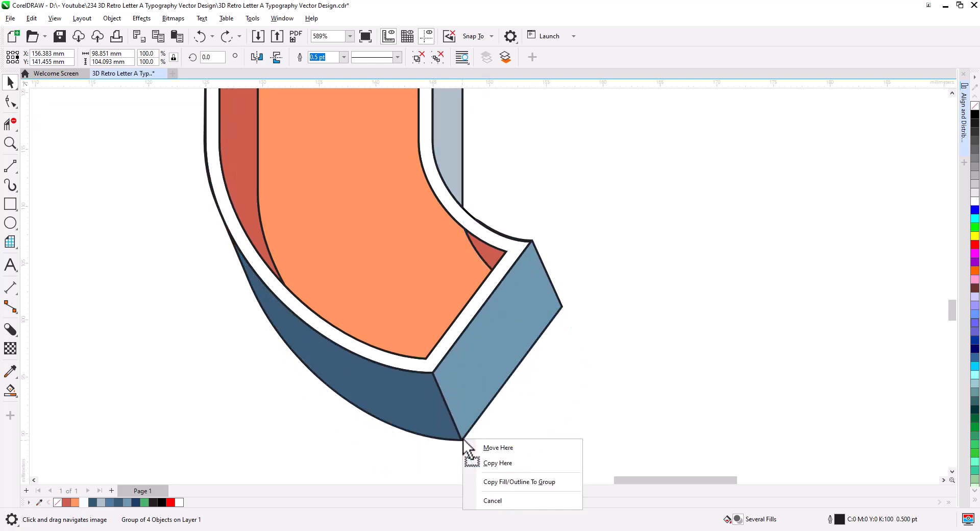
pyautogui.click(493, 463)
# Send the copied side-face group to the back of the page.
pyautogui.scroll(-4, 462, 343)
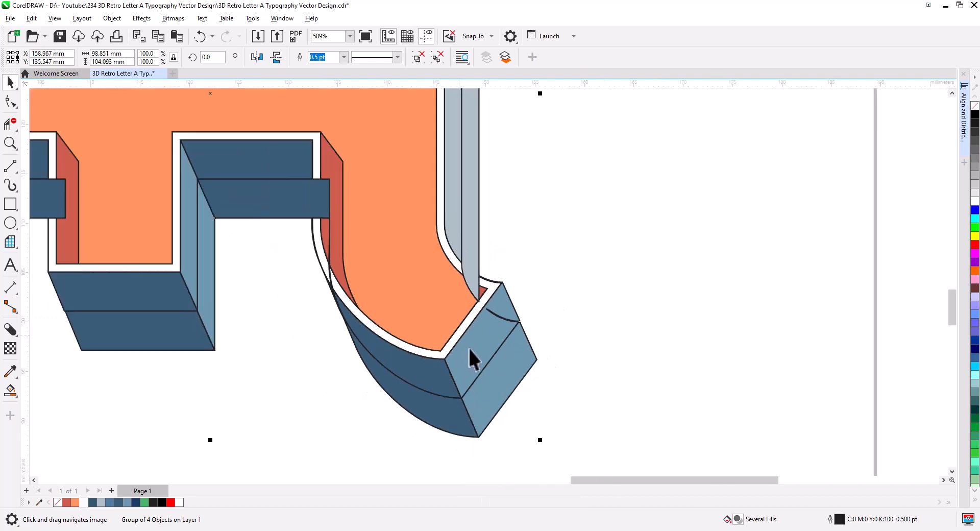
pyautogui.moveTo(494, 361); pyautogui.dragTo(516, 378)
pyautogui.rightClick(497, 379)
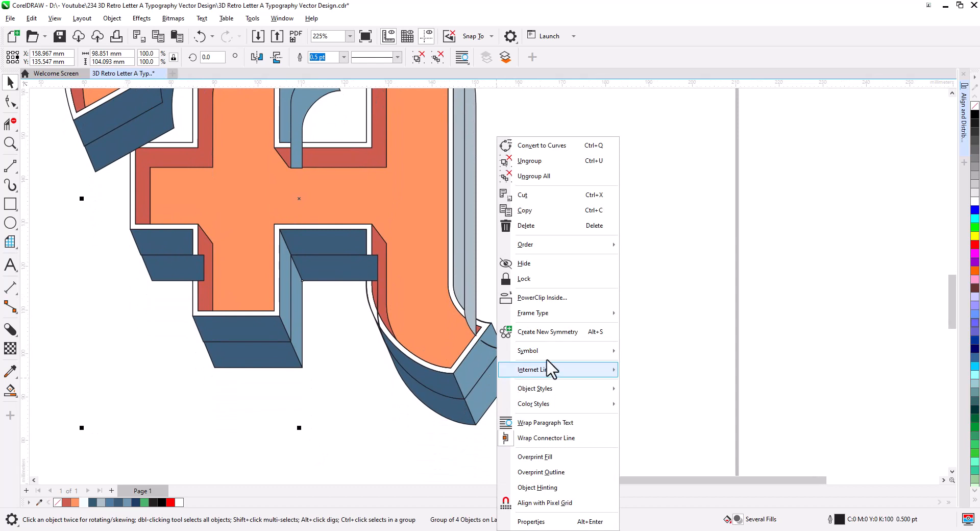
pyautogui.moveTo(588, 249)
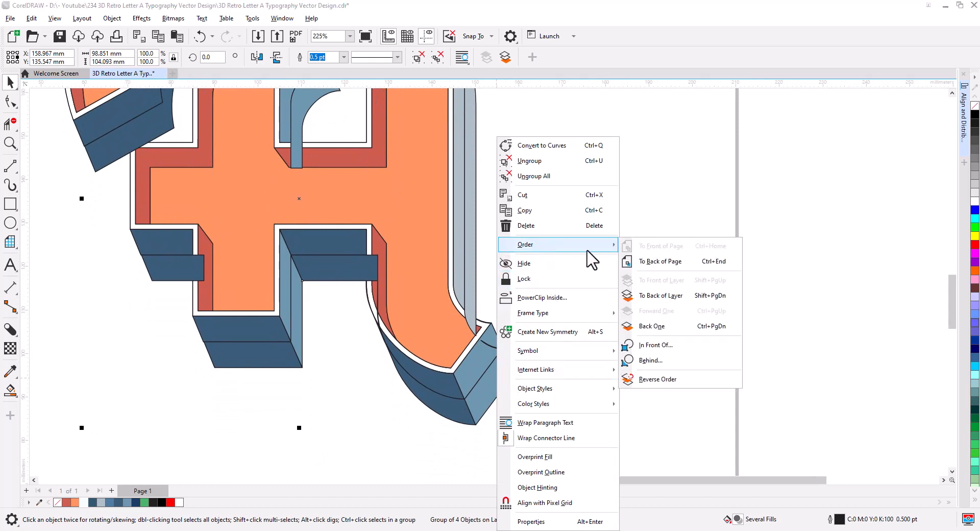
pyautogui.click(657, 262)
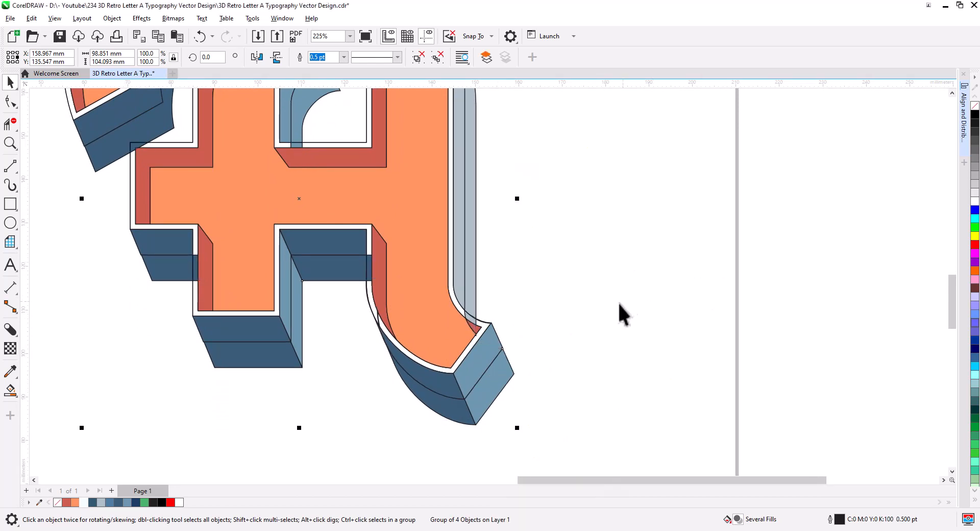
pyautogui.click(576, 352)
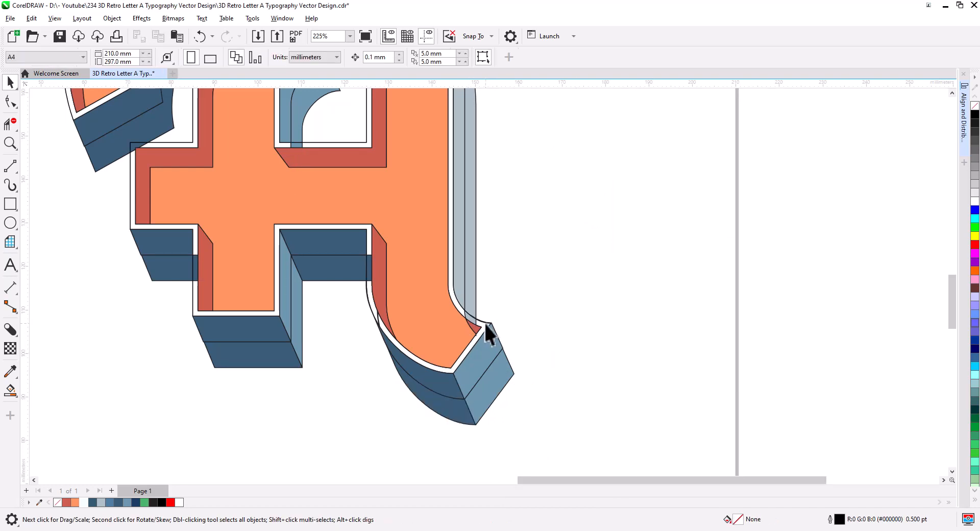
pyautogui.hotkey('ctrl', 'z')
pyautogui.scroll(5, 470, 321)
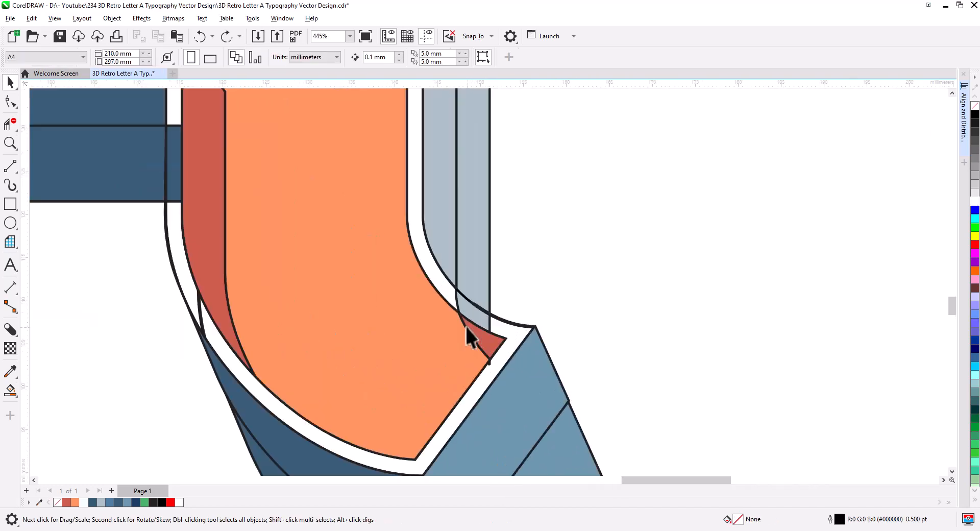
pyautogui.click(423, 244)
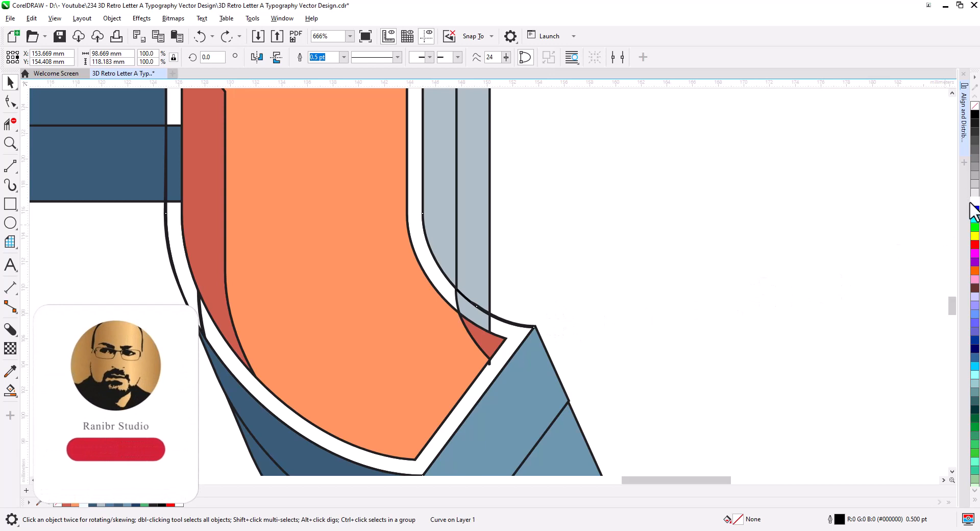
pyautogui.hotkey('ctrl', 'shift', 'z')
pyautogui.press('Escape')
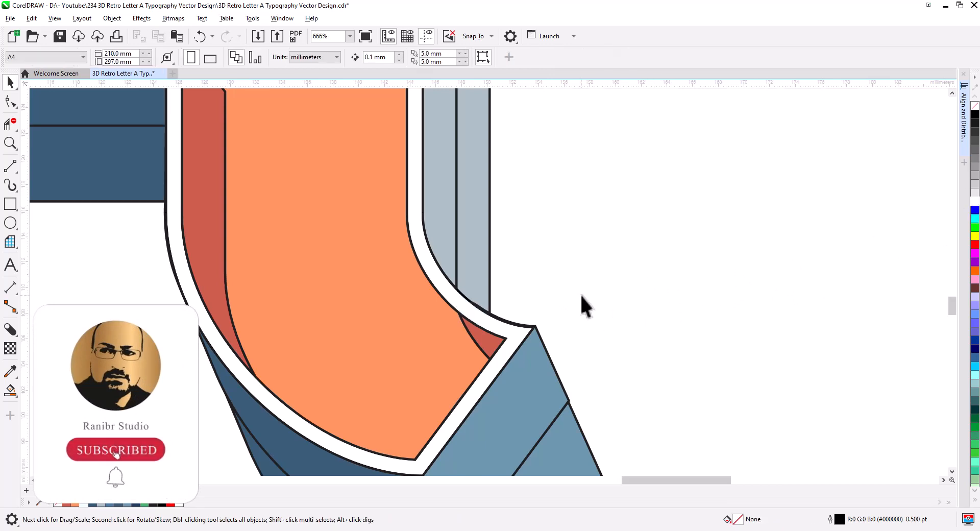
# Colour the copied side-face group dark navy (#1D3D64) to form a deeper extrusion layer.
pyautogui.scroll(-5, 584, 301)
pyautogui.scroll(-2, 633, 344)
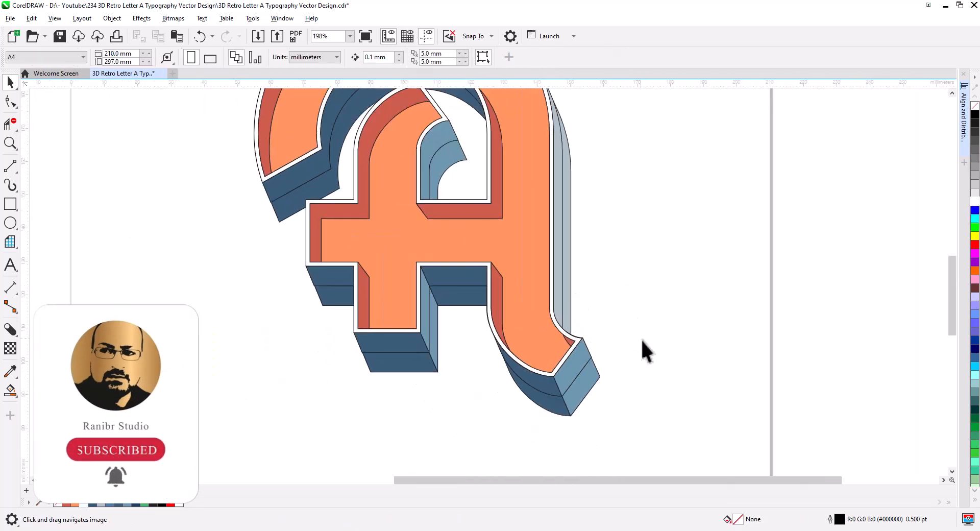
pyautogui.click(571, 401)
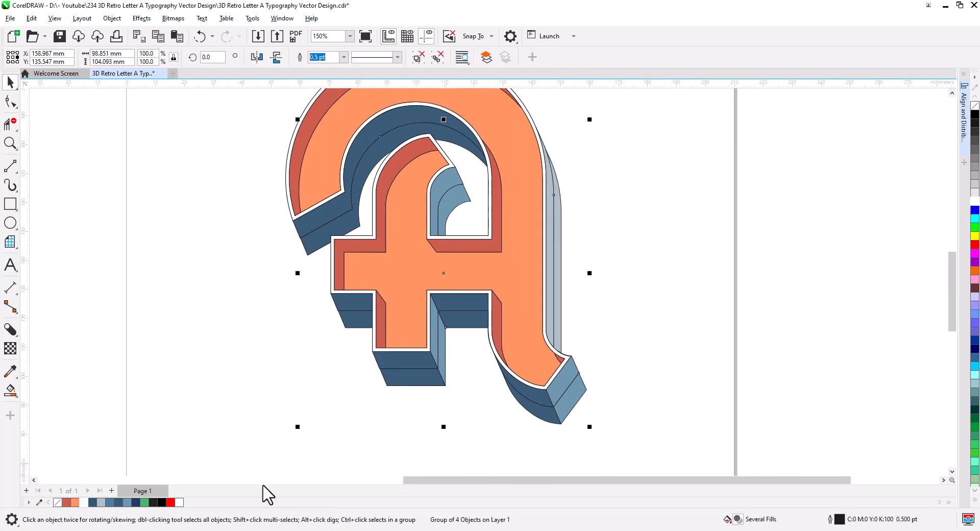
pyautogui.click(137, 503)
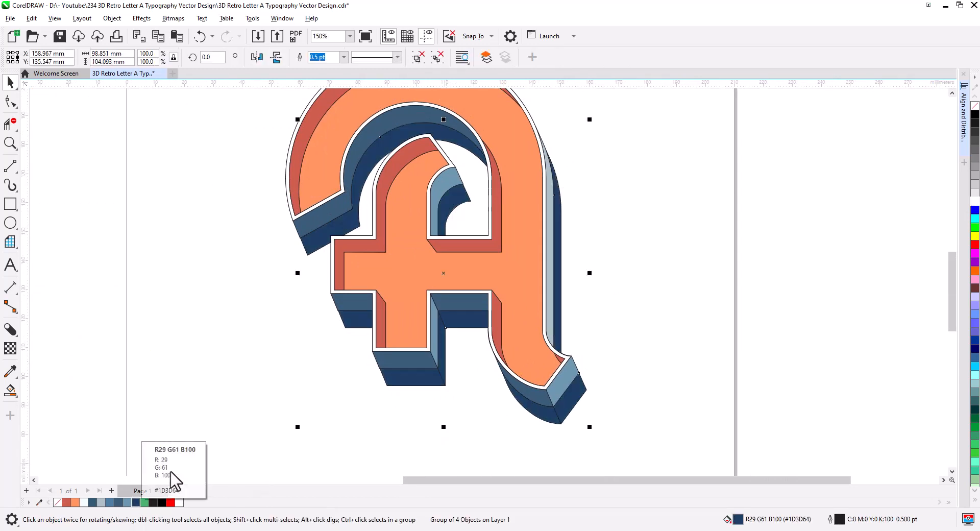
pyautogui.click(292, 354)
pyautogui.scroll(-2, 292, 363)
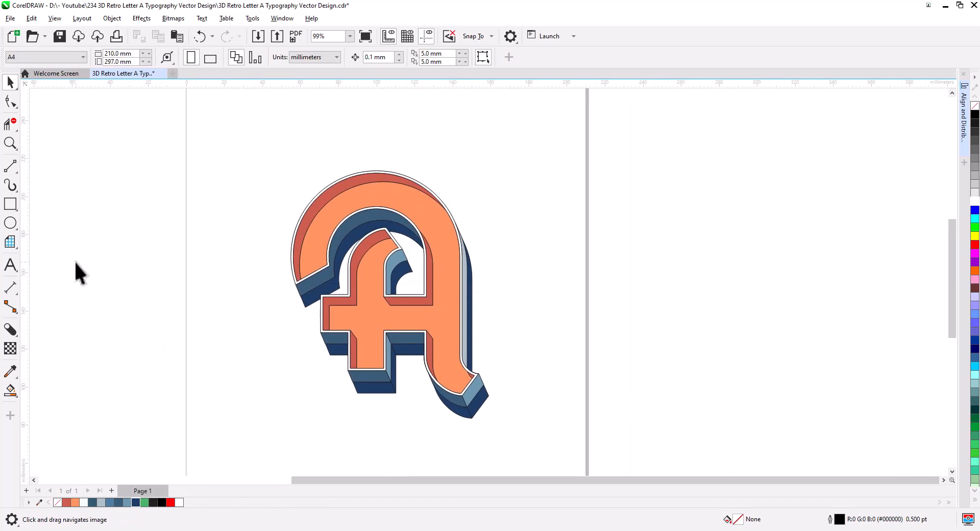
# Draw a square background rectangle about 157 mm wide around the letter and centre it on the page.
pyautogui.click(10, 203)
pyautogui.moveTo(247, 150)
pyautogui.mouseDown()
pyautogui.moveTo(376, 309)
pyautogui.moveTo(503, 425)
pyautogui.moveTo(547, 449)
pyautogui.mouseUp()
pyautogui.click(11, 82)
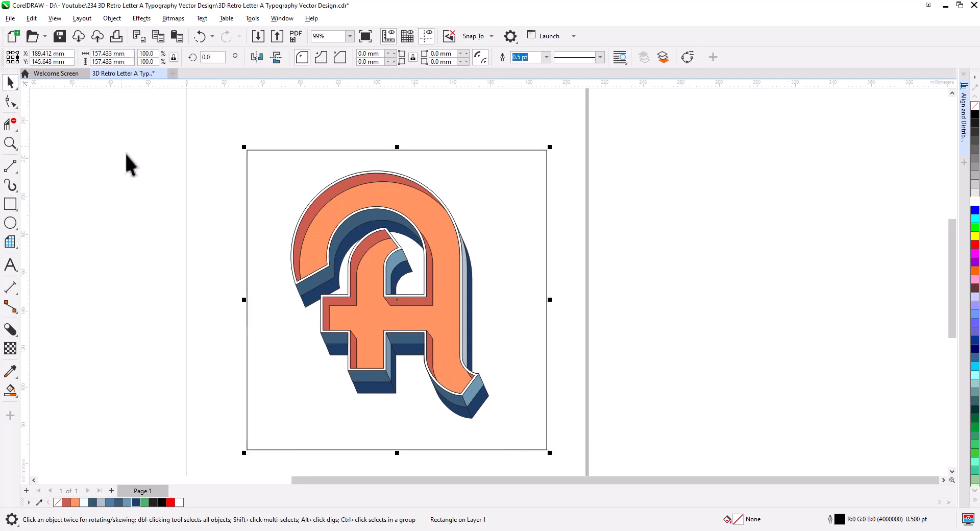
pyautogui.press('p')
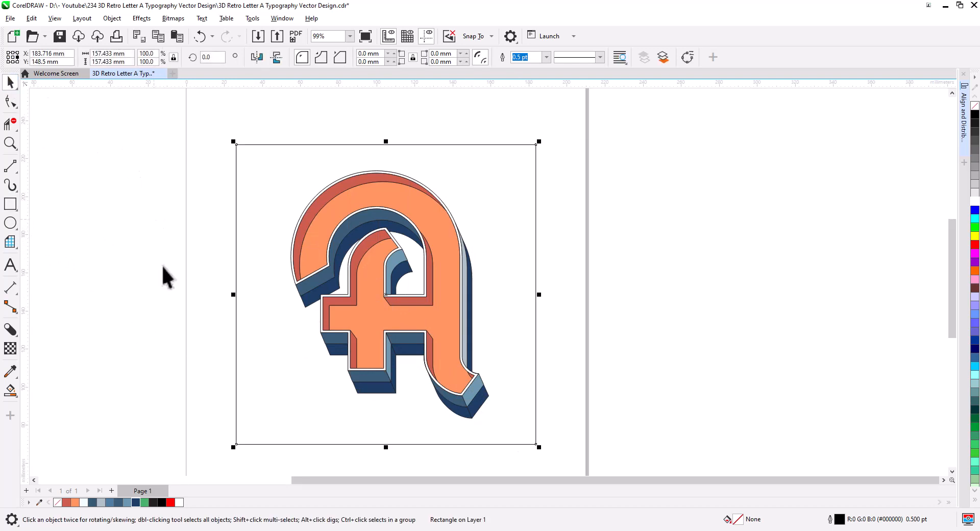
# Fill the background square steel blue and send it behind all other objects.
pyautogui.click(127, 502)
pyautogui.hotkey('shift', 'pagedown')
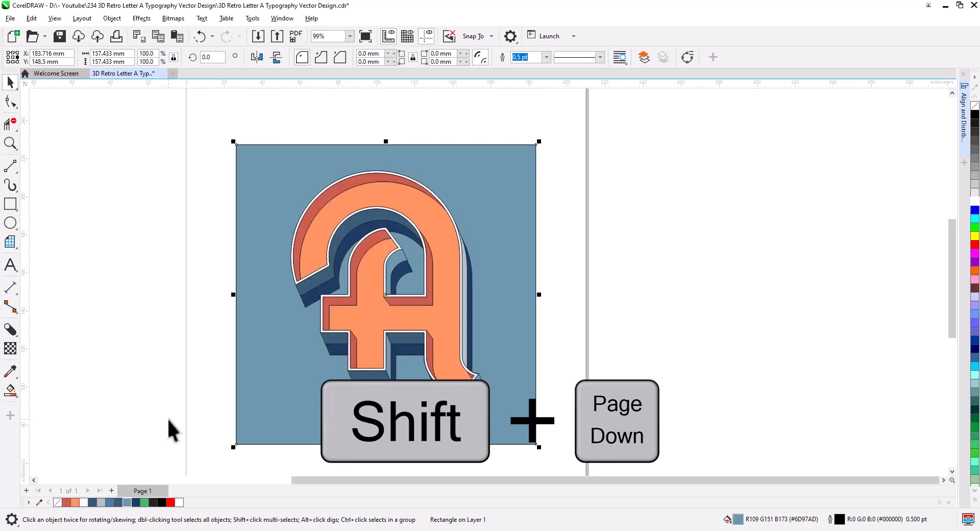
# Select all the letter's objects and remove their black outlines.
pyautogui.click(630, 373)
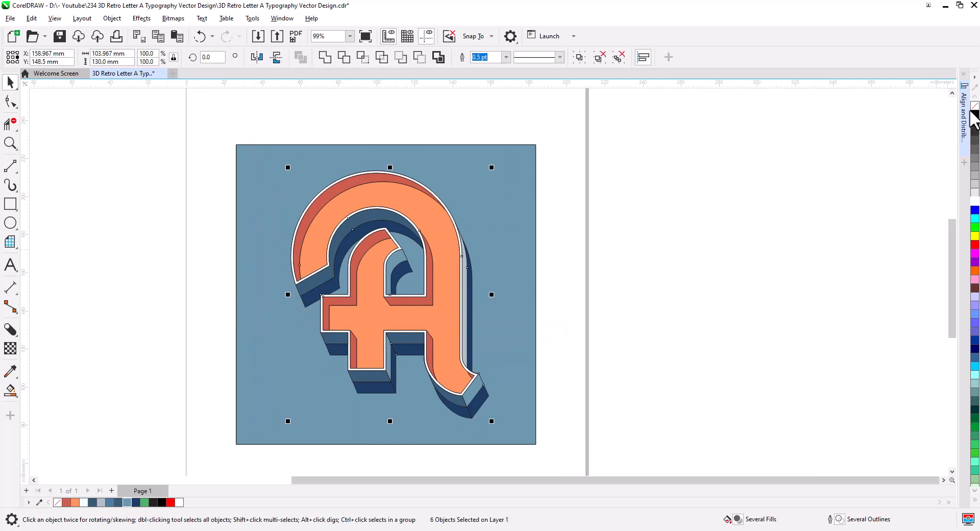
pyautogui.click(623, 337)
# Apply the Add Noise effect to the background square with Uniform type and Level 50.
pyautogui.click(255, 153)
pyautogui.scroll(3, 306, 138)
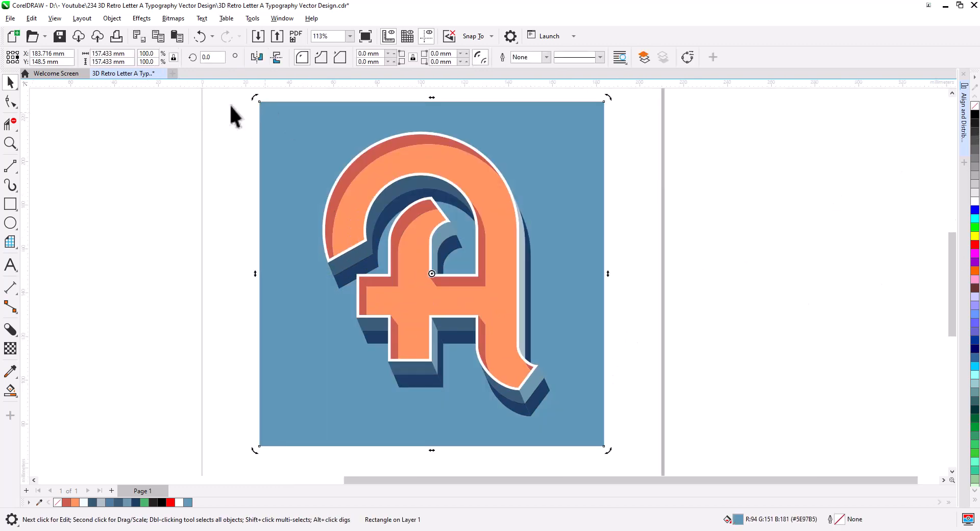
pyautogui.scroll(4, 318, 153)
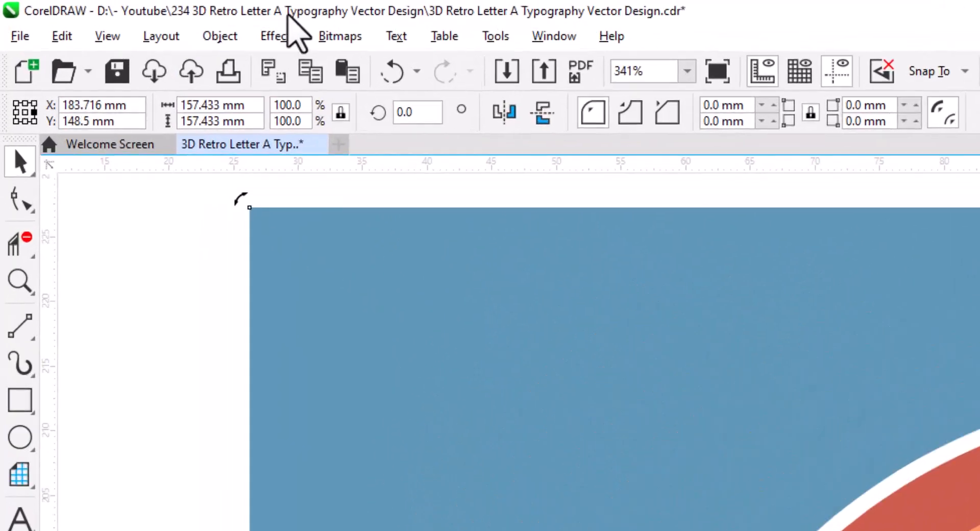
pyautogui.click(282, 31)
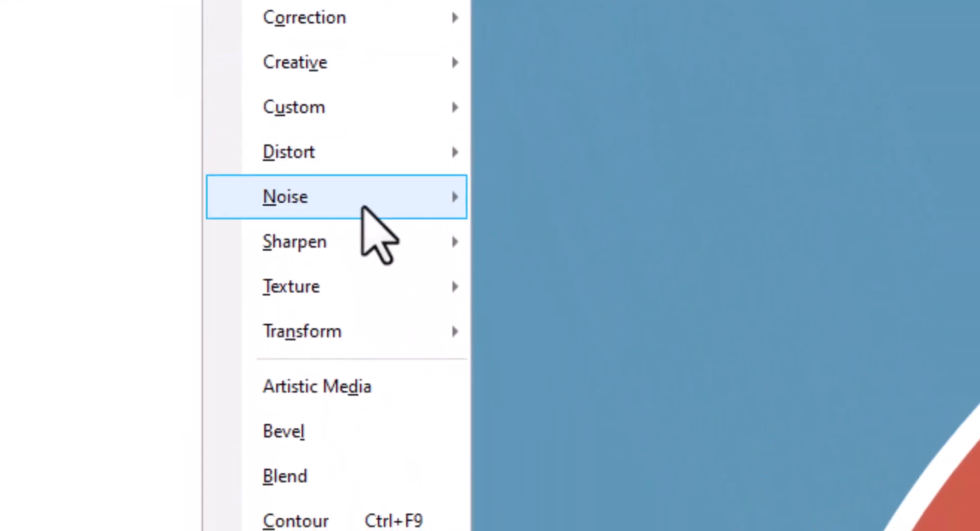
pyautogui.moveTo(532, 530)
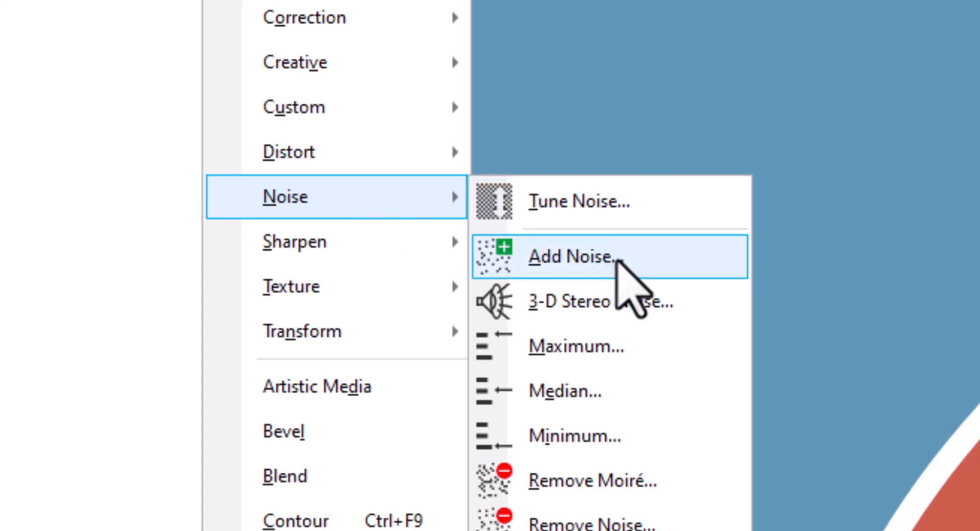
pyautogui.click(618, 258)
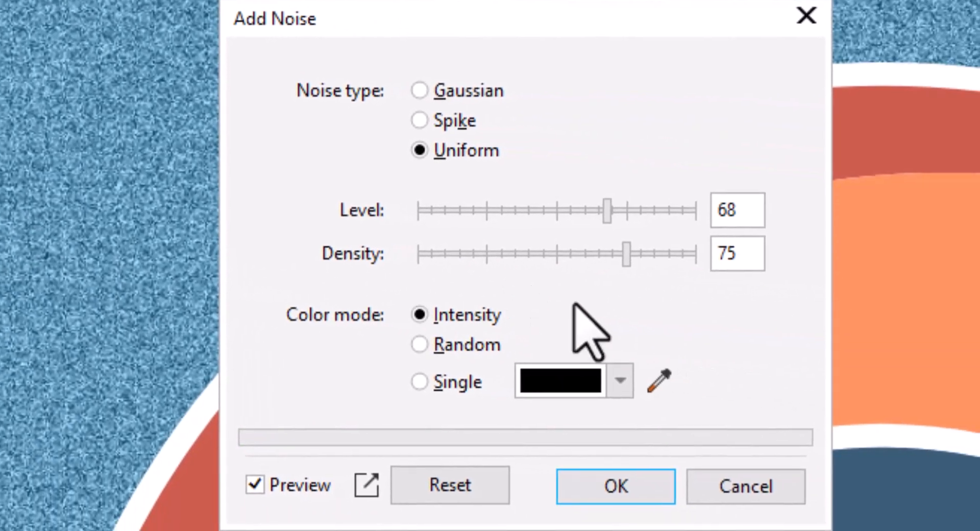
pyautogui.moveTo(605, 217); pyautogui.dragTo(557, 217)
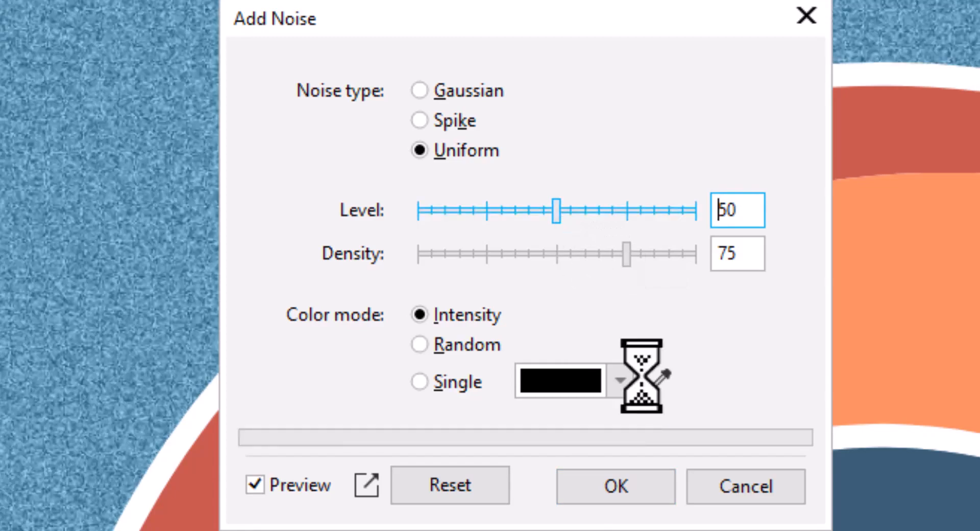
pyautogui.click(637, 483)
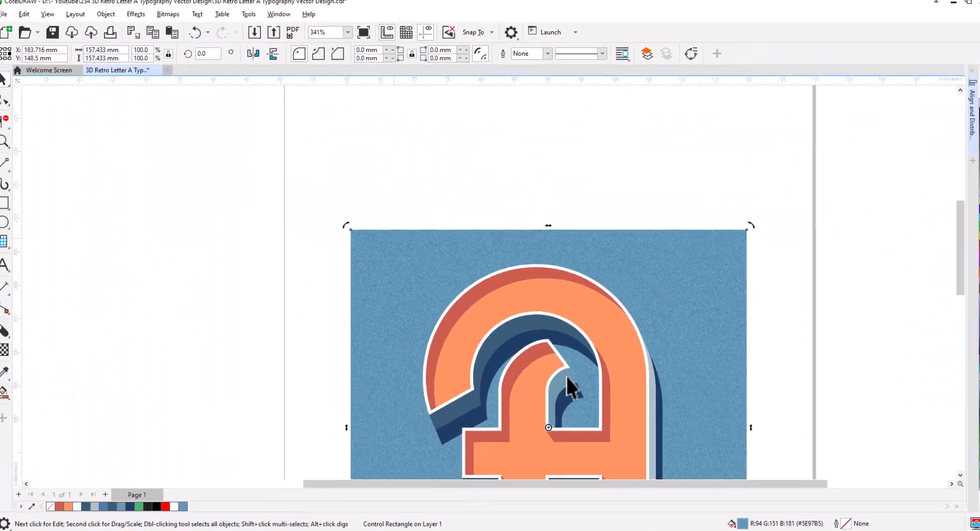
pyautogui.moveTo(567, 376); pyautogui.dragTo(502, 231)
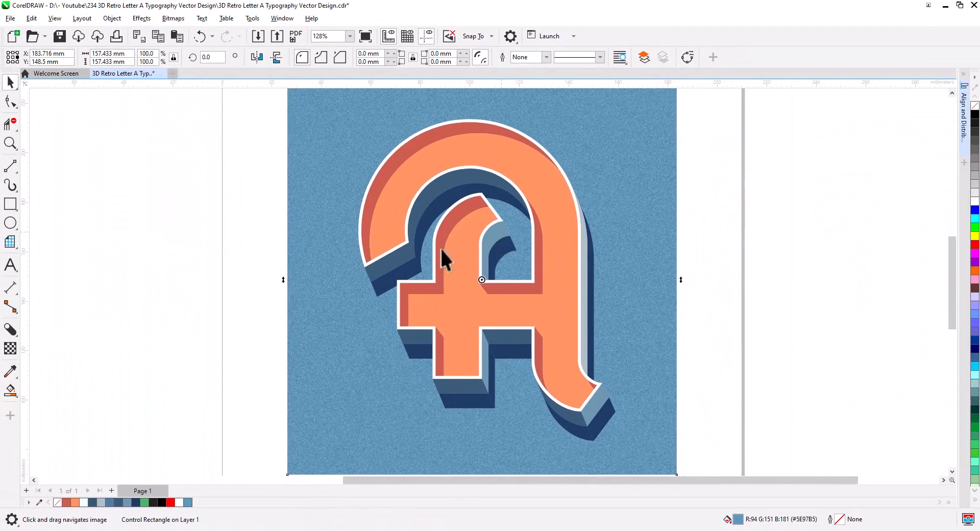